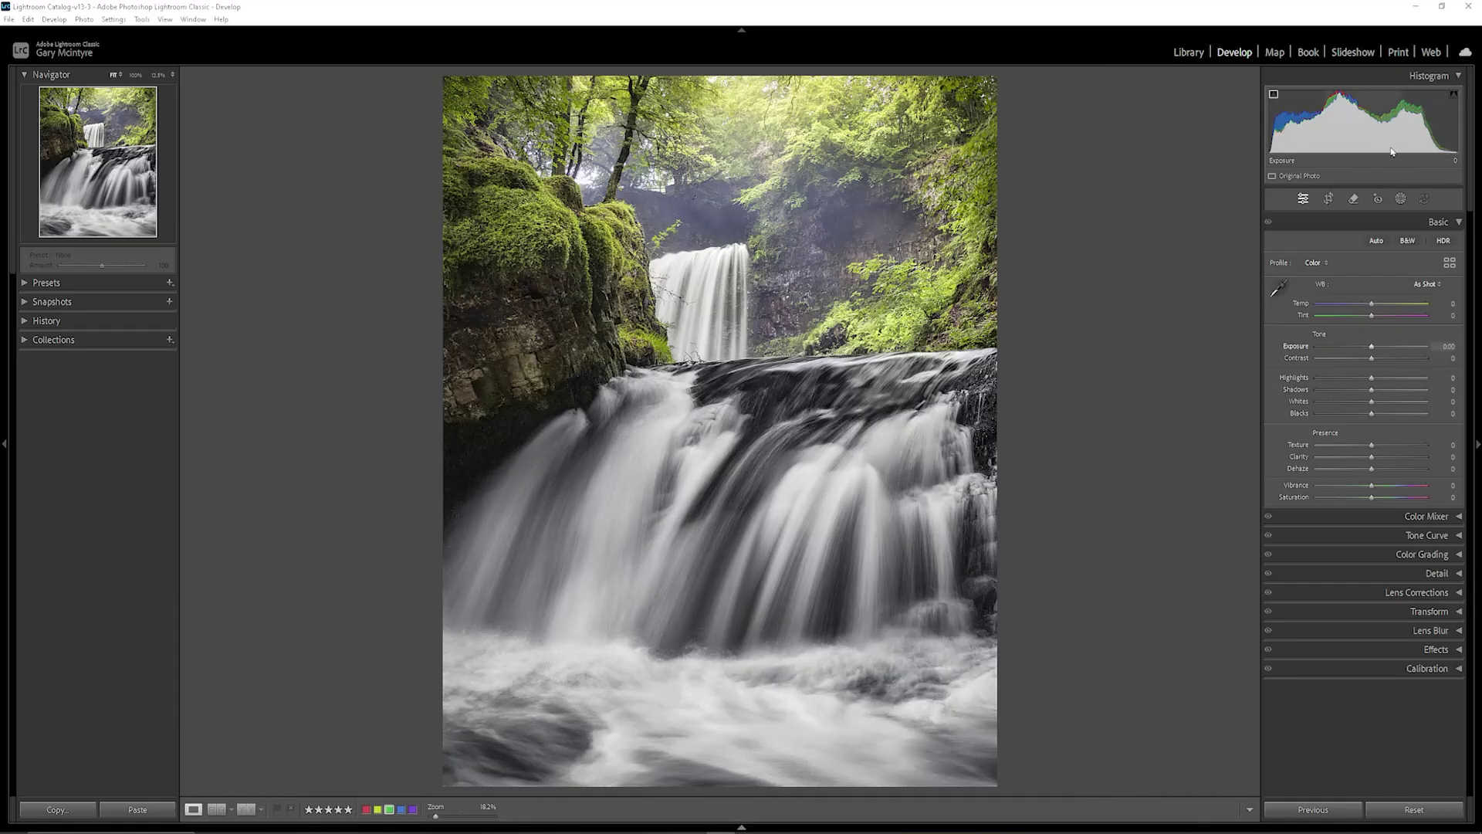
Lower Exposure slightly, lift Shadows, pull Whites to -3 and raise Dehaze to +21
left_click_drag(1371, 349, 1364, 379)
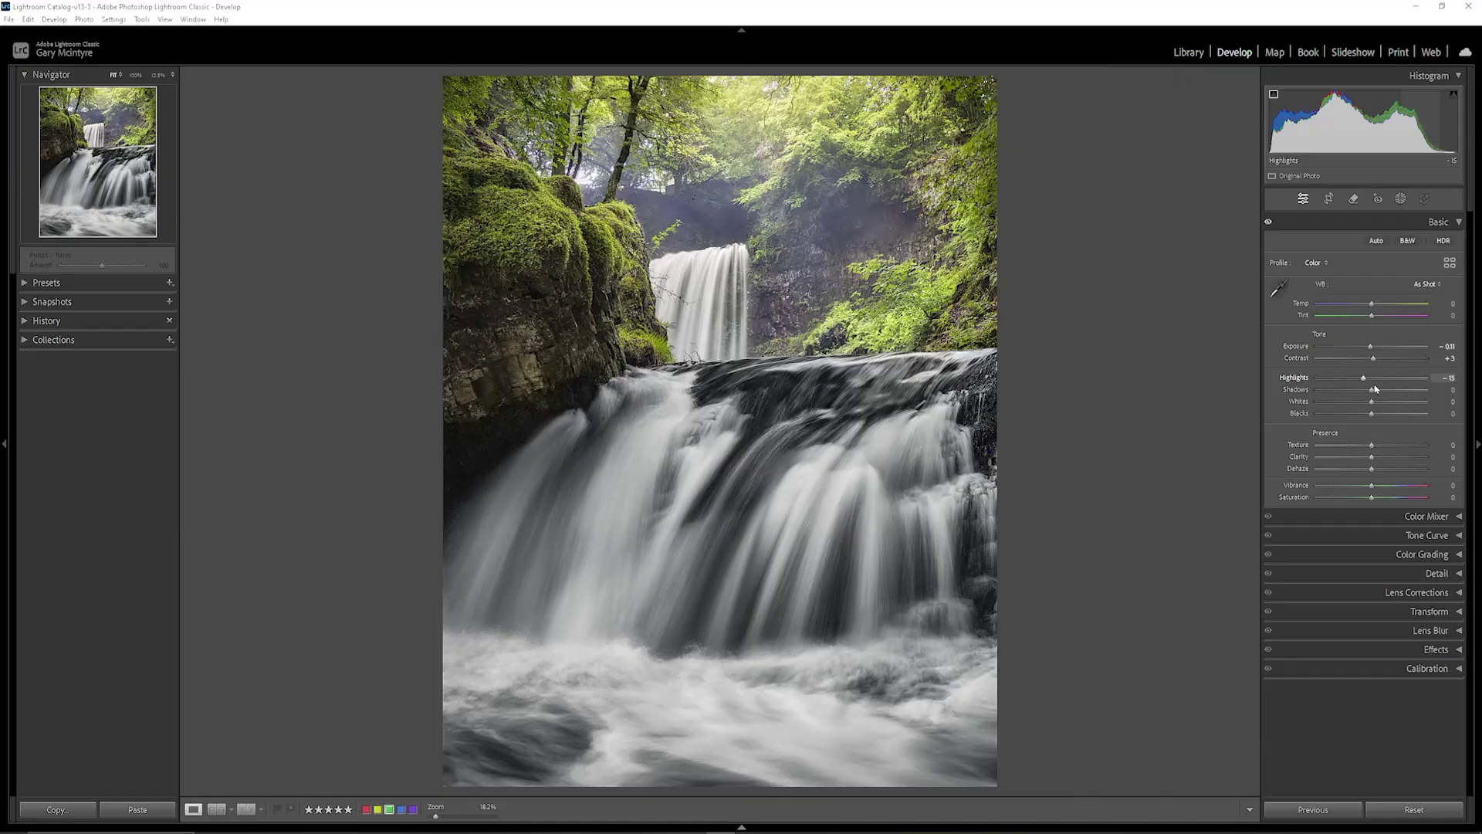
left_click_drag(1371, 392, 1378, 392)
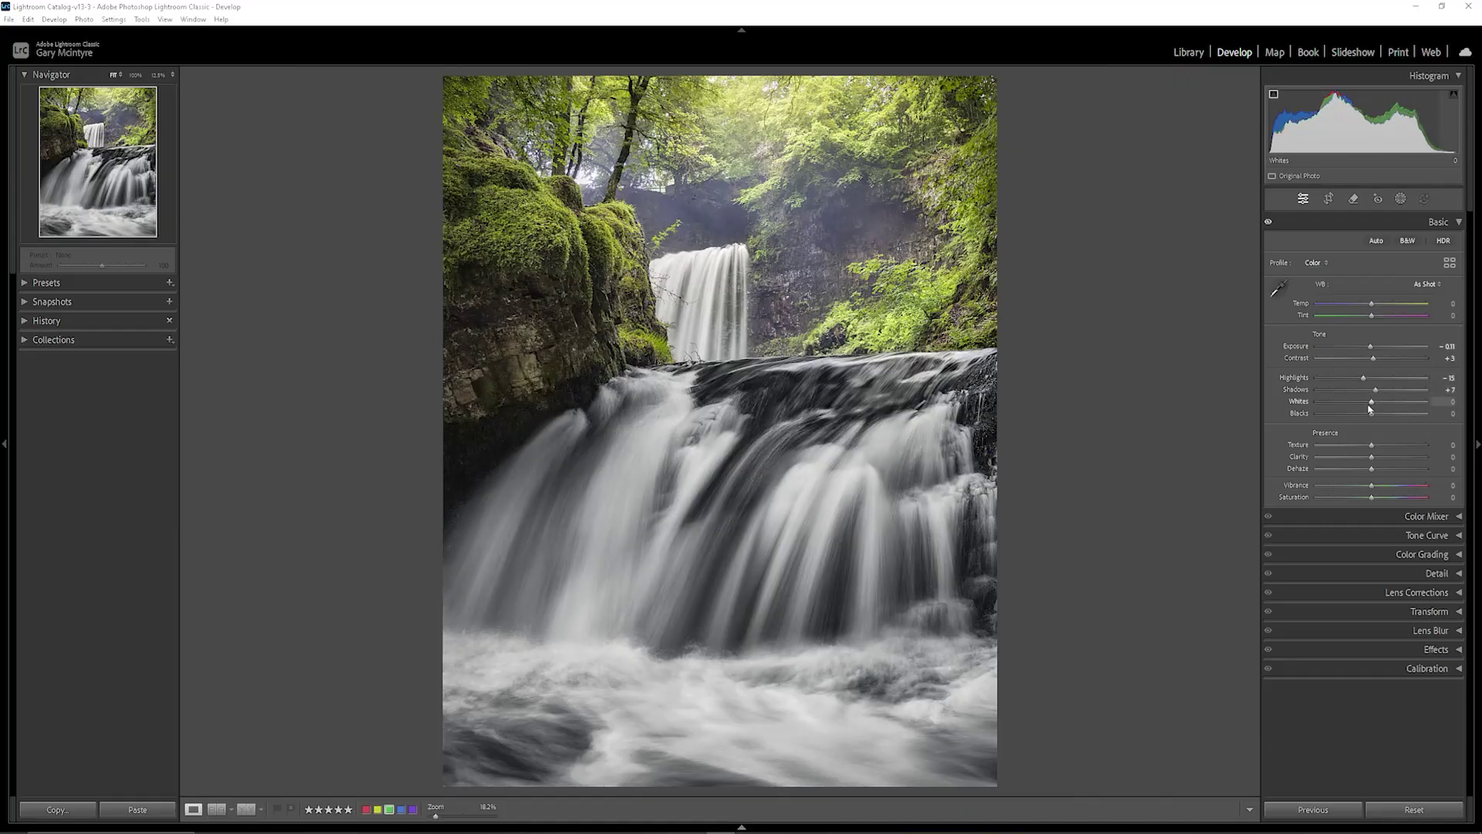
left_click_drag(1371, 403, 1370, 404)
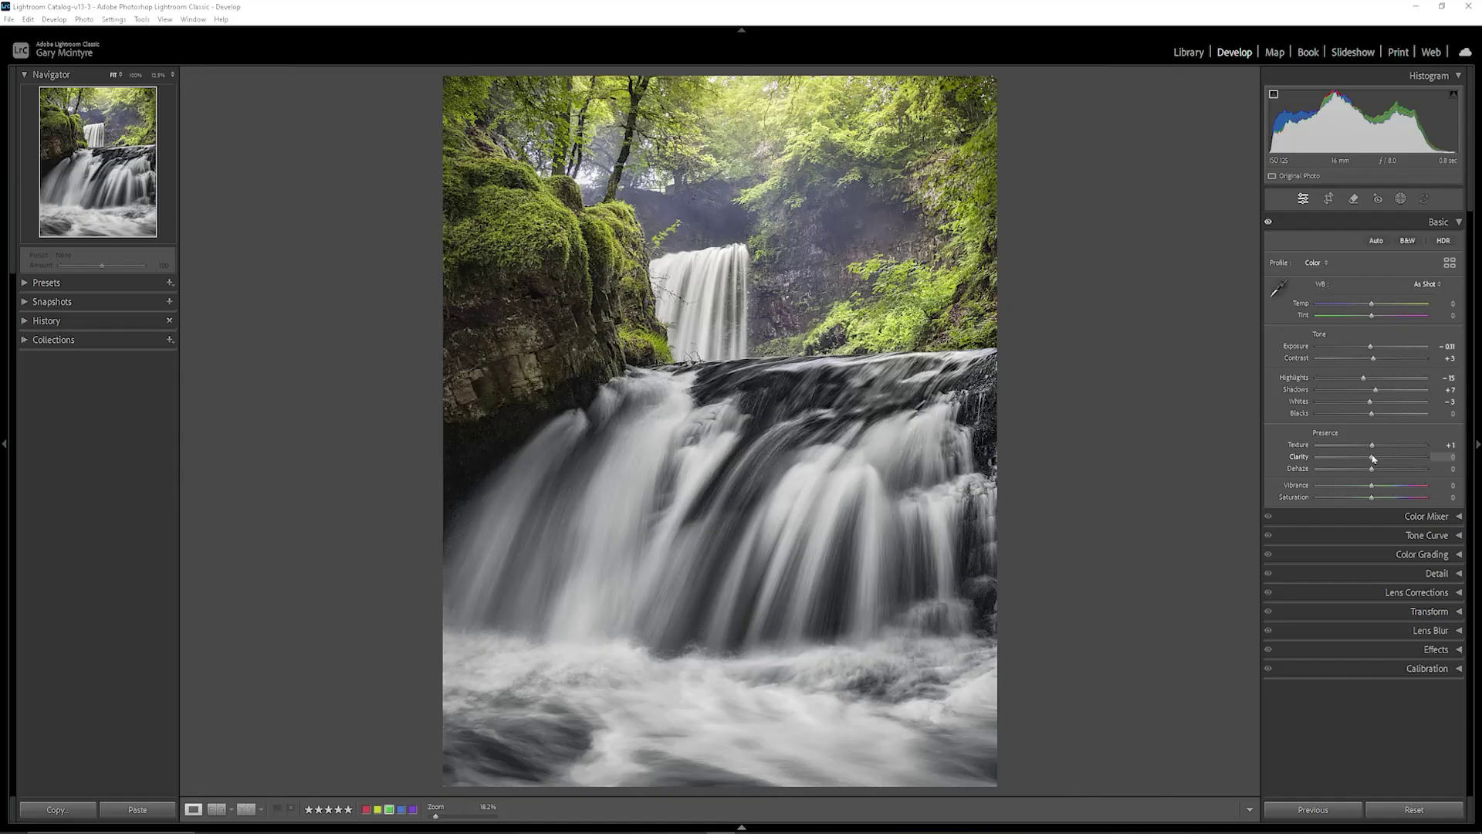
left_click_drag(1372, 471, 1384, 470)
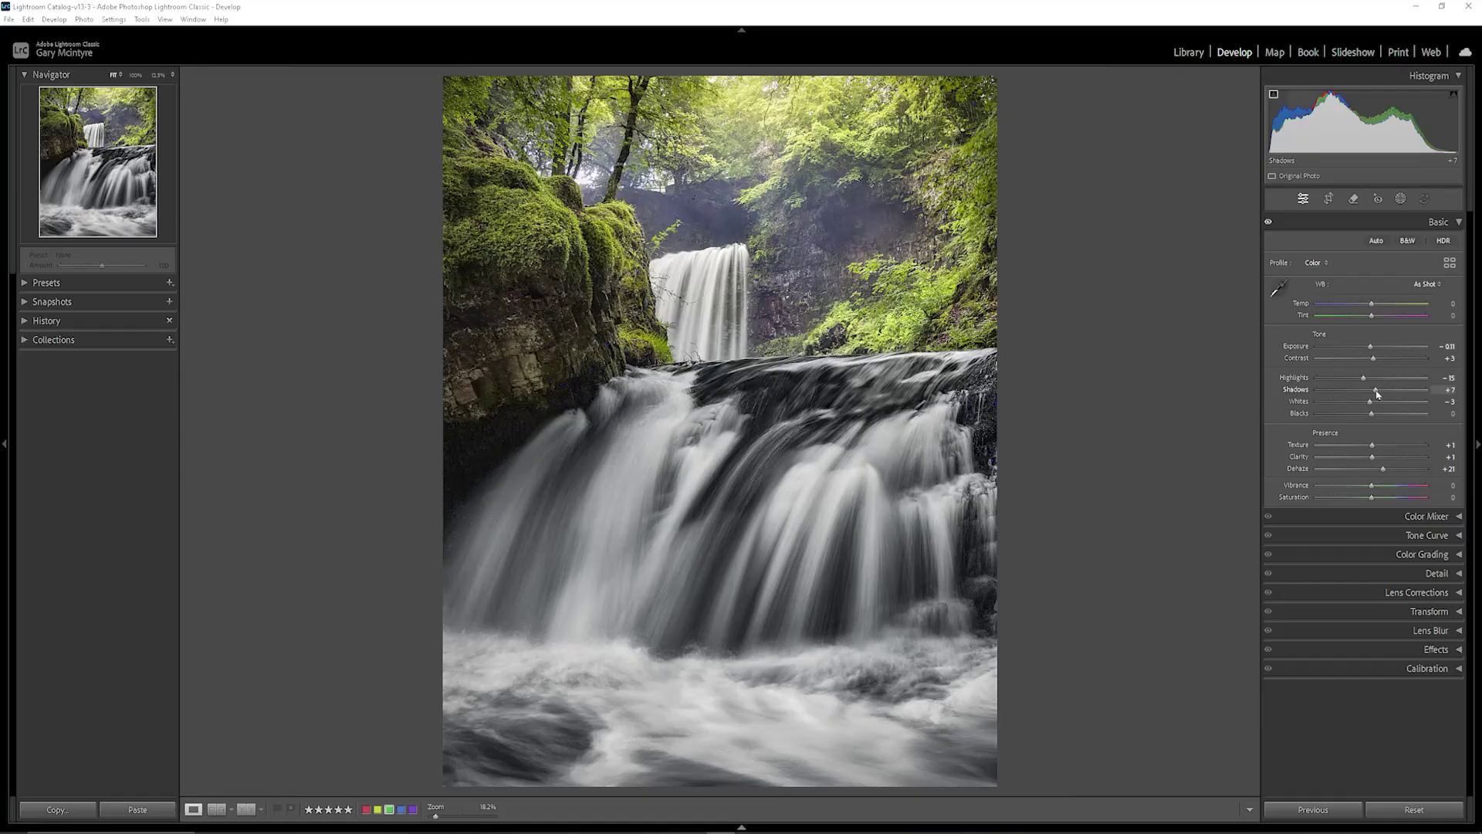
left_click_drag(1377, 394, 1380, 395)
Sample the foliage green in Point Color and set Sat. Shift -5 and Lum. Shift -20
left_click(1458, 517)
left_click(1278, 286)
left_click(1002, 337)
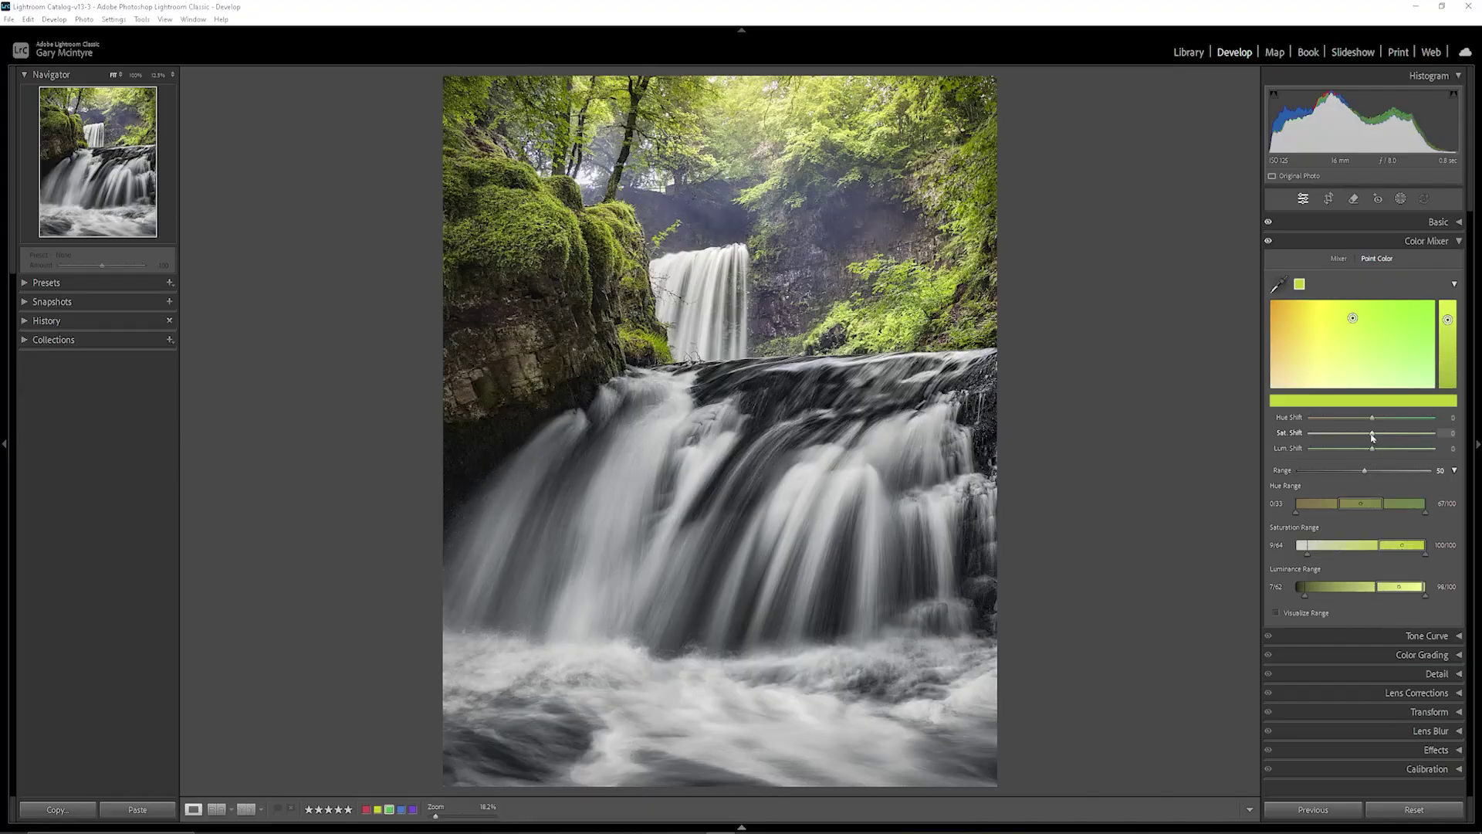
left_click_drag(1372, 437, 1368, 438)
left_click_drag(1373, 453, 1360, 450)
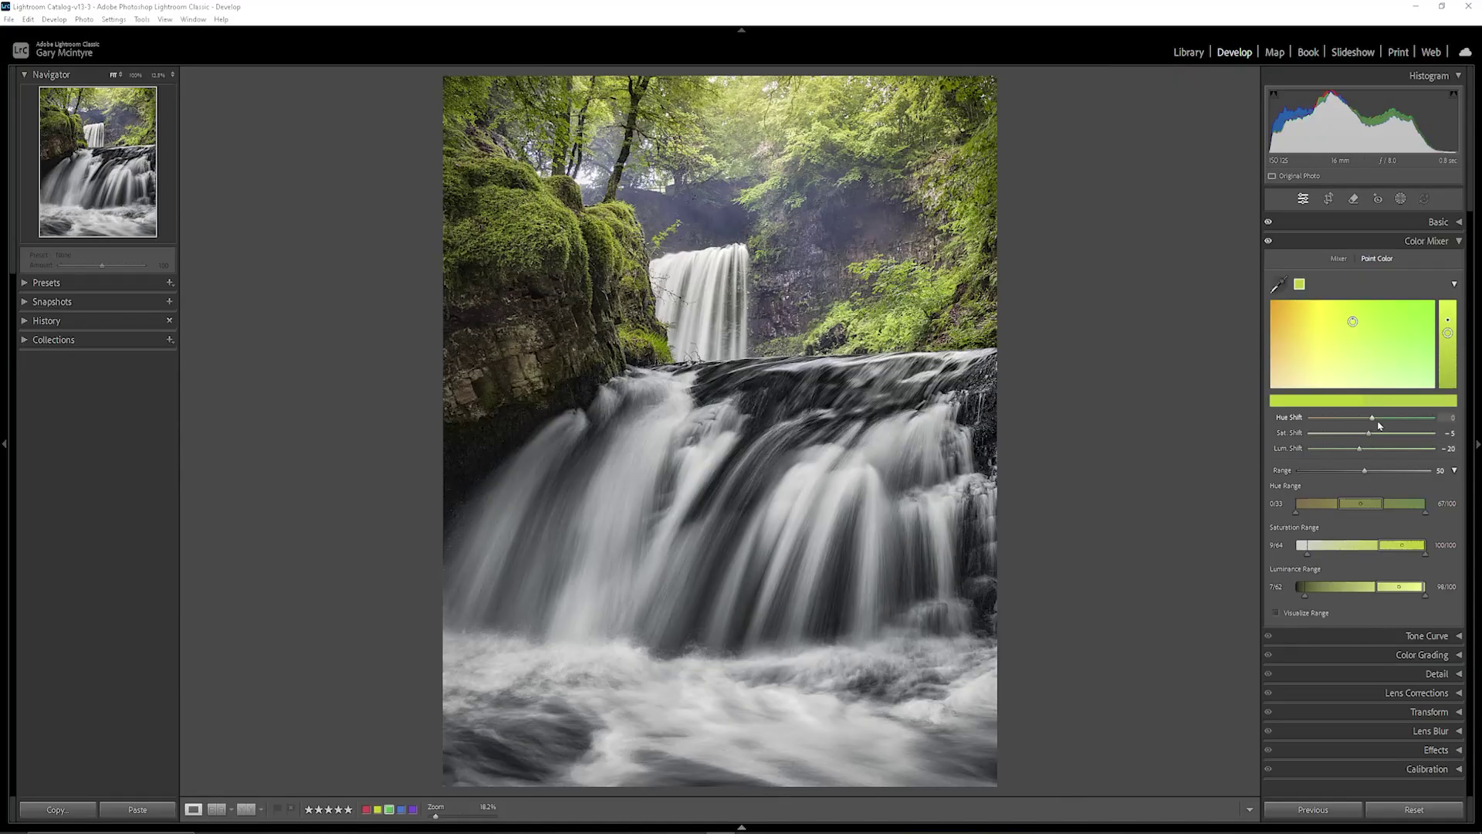
mouse_move(1373, 421)
left_mouse_down()
mouse_move(1346, 419)
mouse_move(1403, 420)
mouse_move(1373, 423)
left_mouse_up()
Create a Landscape mask with Water ticked, covering the waterfall and the pool
left_click(1400, 199)
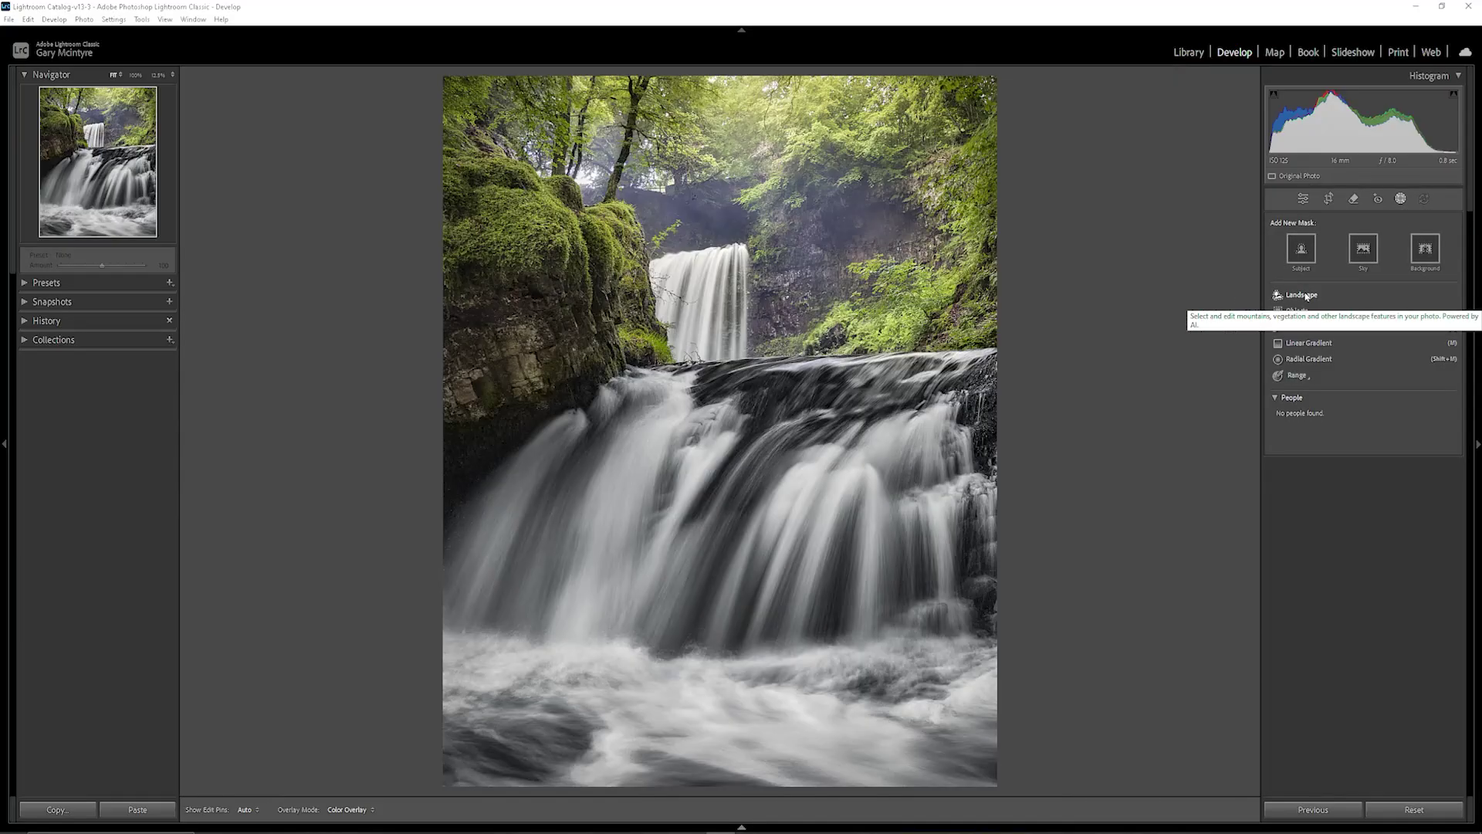
left_click(1303, 295)
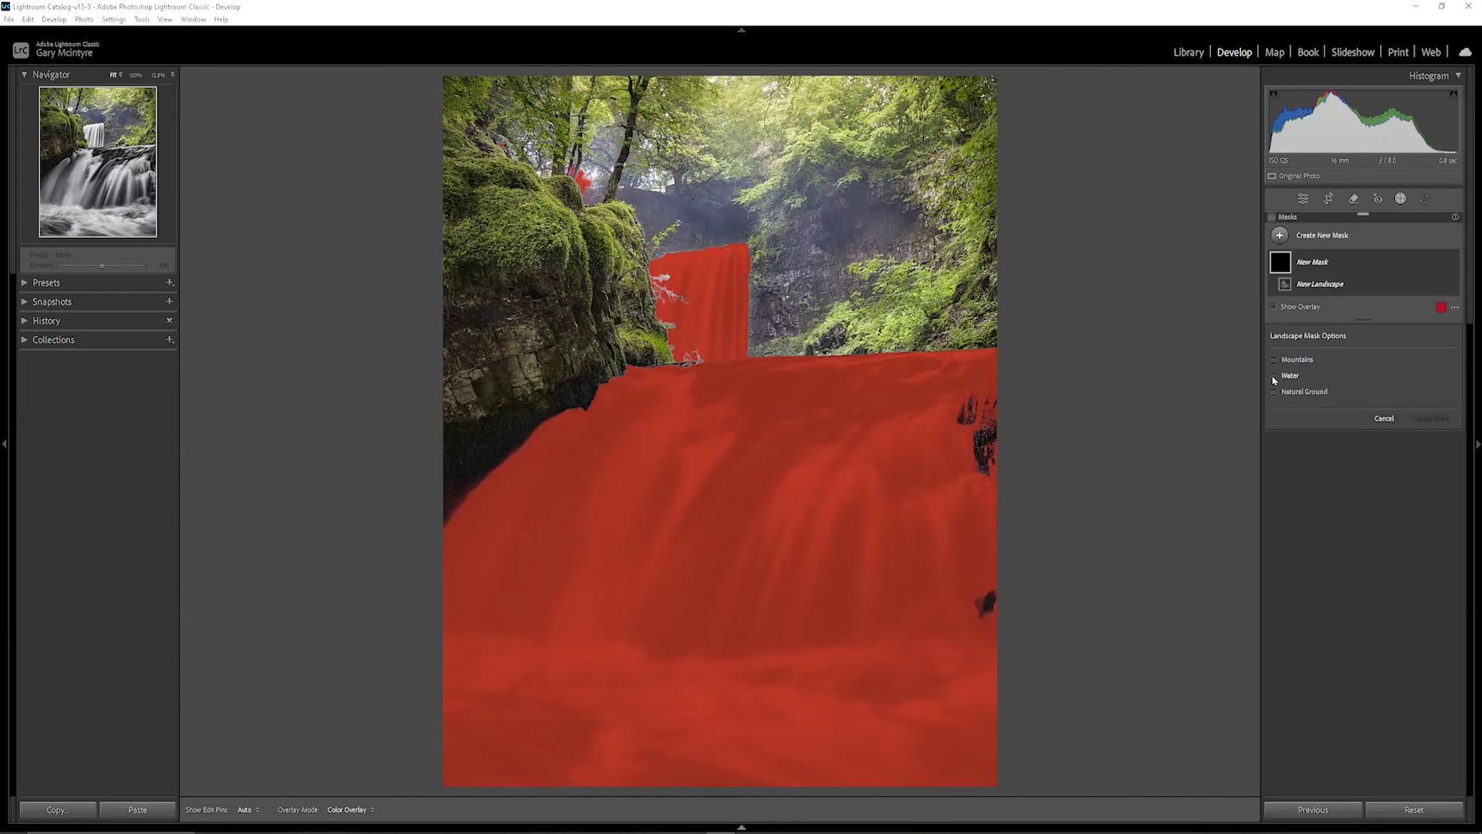
left_click(1273, 376)
left_click(1432, 419)
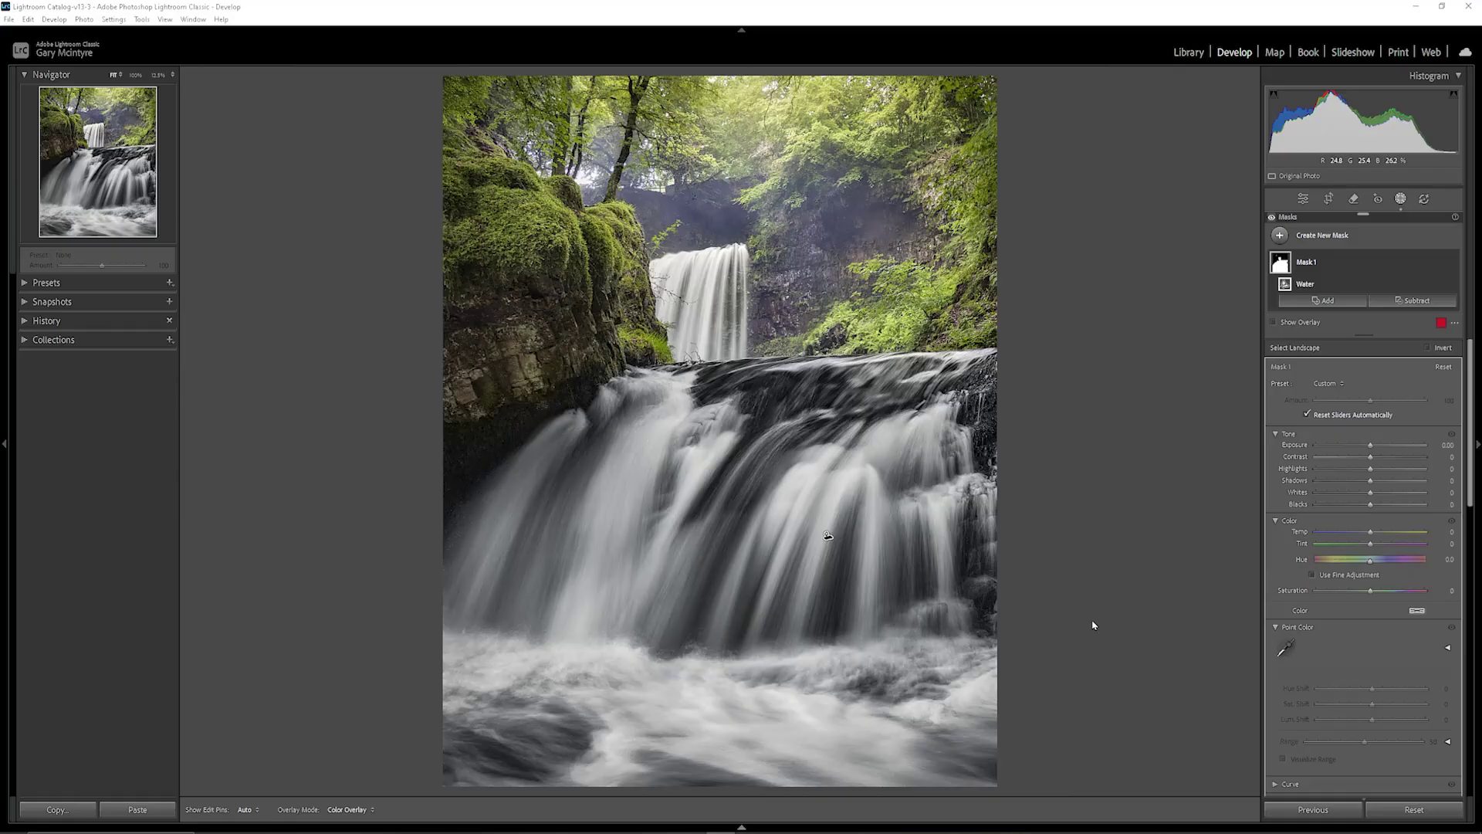
Set the water mask's Texture to 4, Clarity to 2 and Dehaze to -20
scroll(1367, 564, "down", 5)
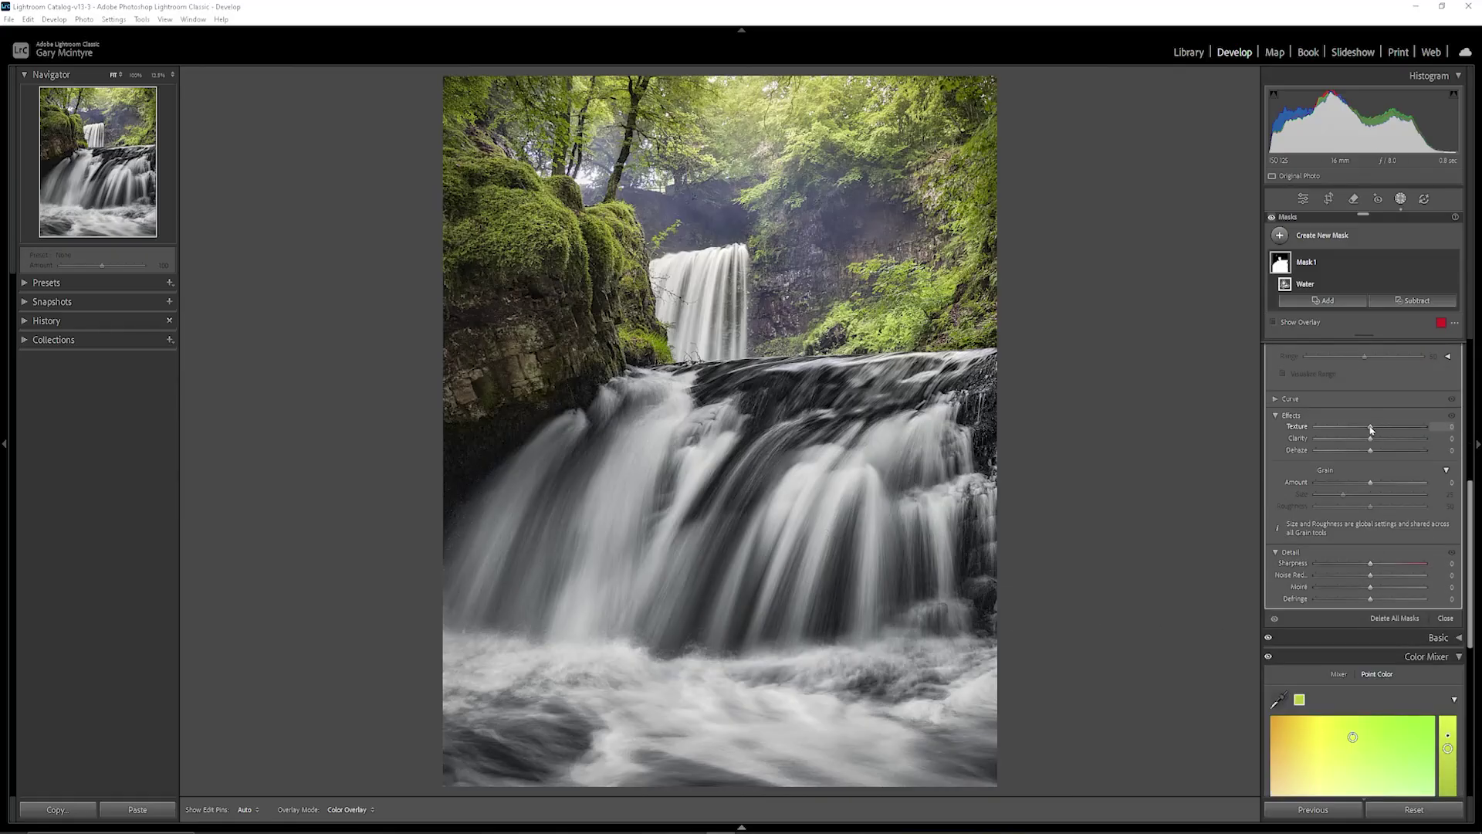
left_click_drag(1372, 429, 1373, 430)
mouse_move(1368, 439)
left_mouse_down()
mouse_move(1419, 441)
mouse_move(1370, 440)
left_mouse_up()
mouse_move(1371, 455)
left_mouse_down()
mouse_move(1344, 452)
mouse_move(1360, 449)
left_mouse_up()
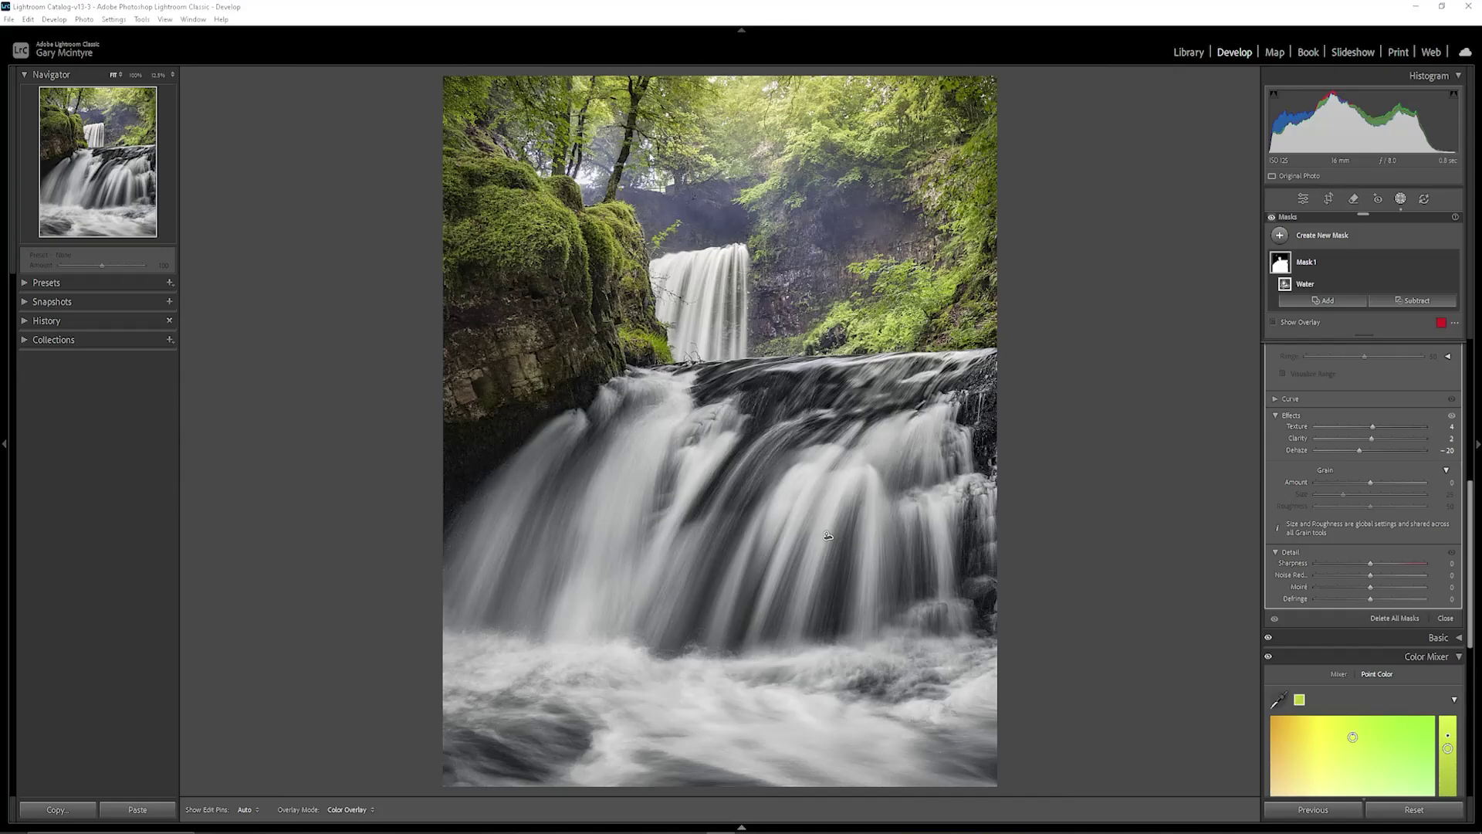
Draw a linear gradient mask across the top of the photo
left_click(1280, 236)
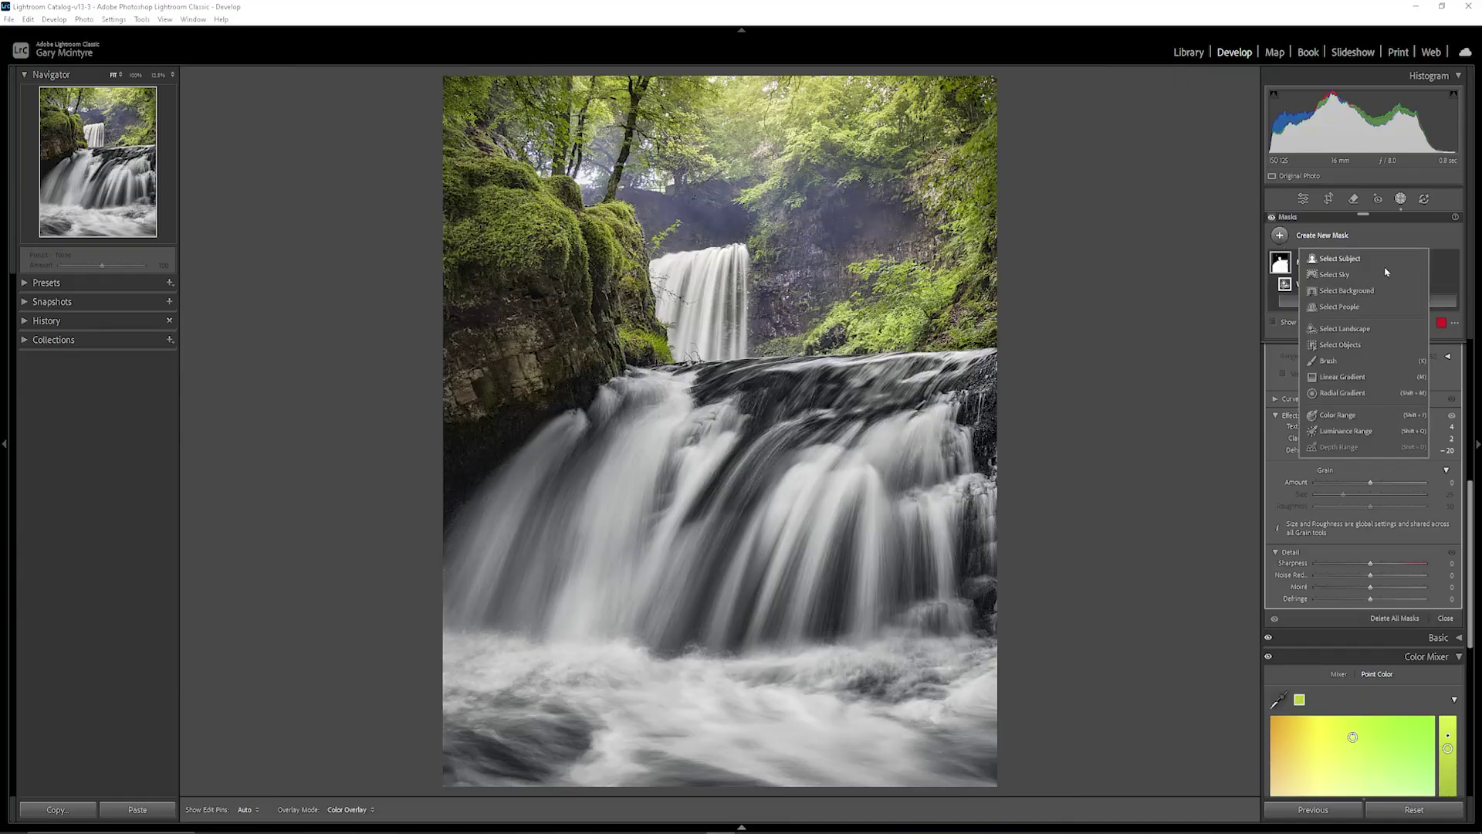
left_click(1343, 377)
left_click_drag(727, 333, 827, 533)
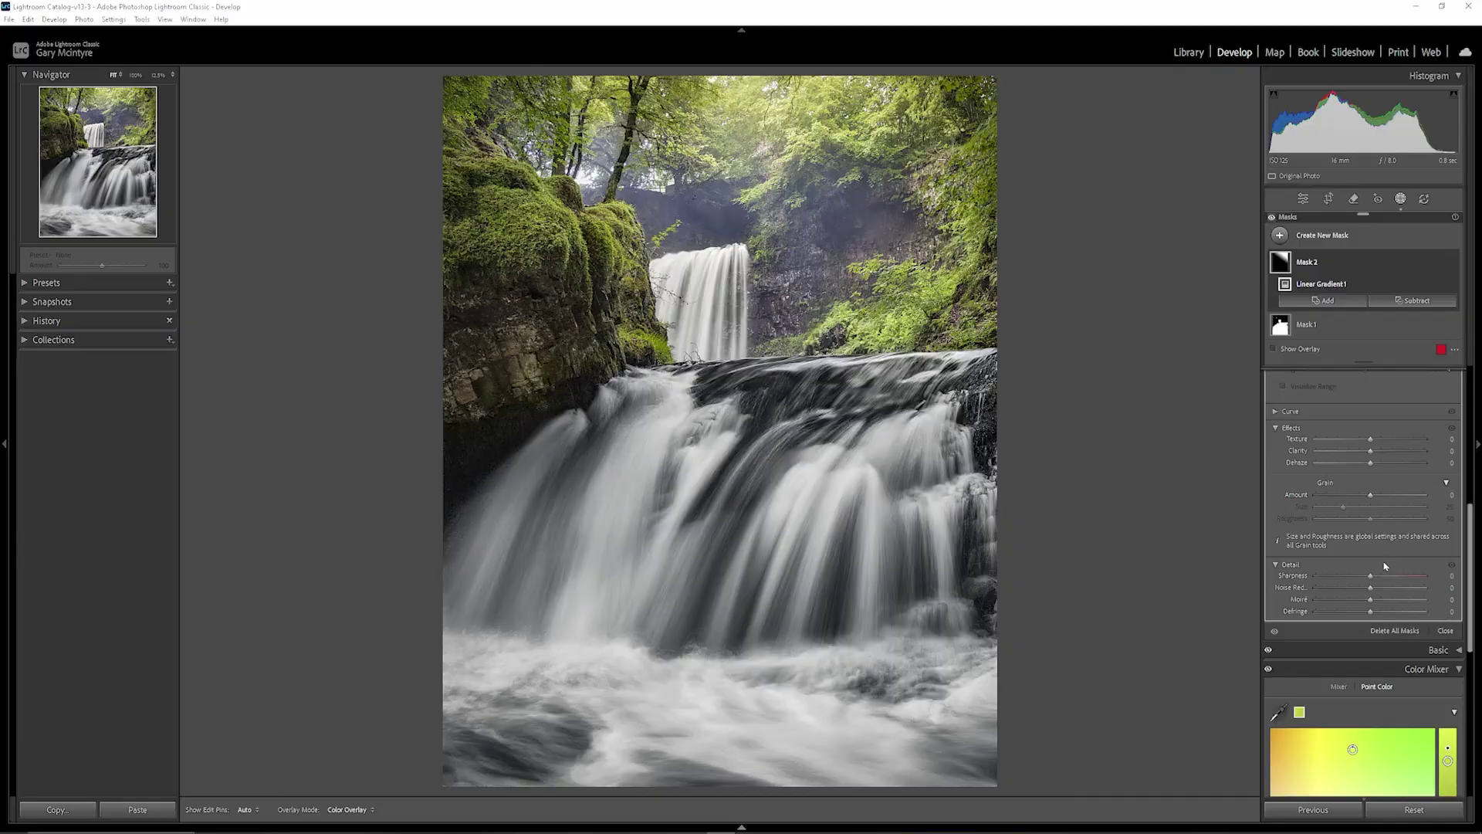
Set the gradient's Texture to -10 and raise its Contrast to +52
mouse_move(1368, 440)
left_mouse_down()
mouse_move(1323, 453)
mouse_move(1366, 453)
left_mouse_up()
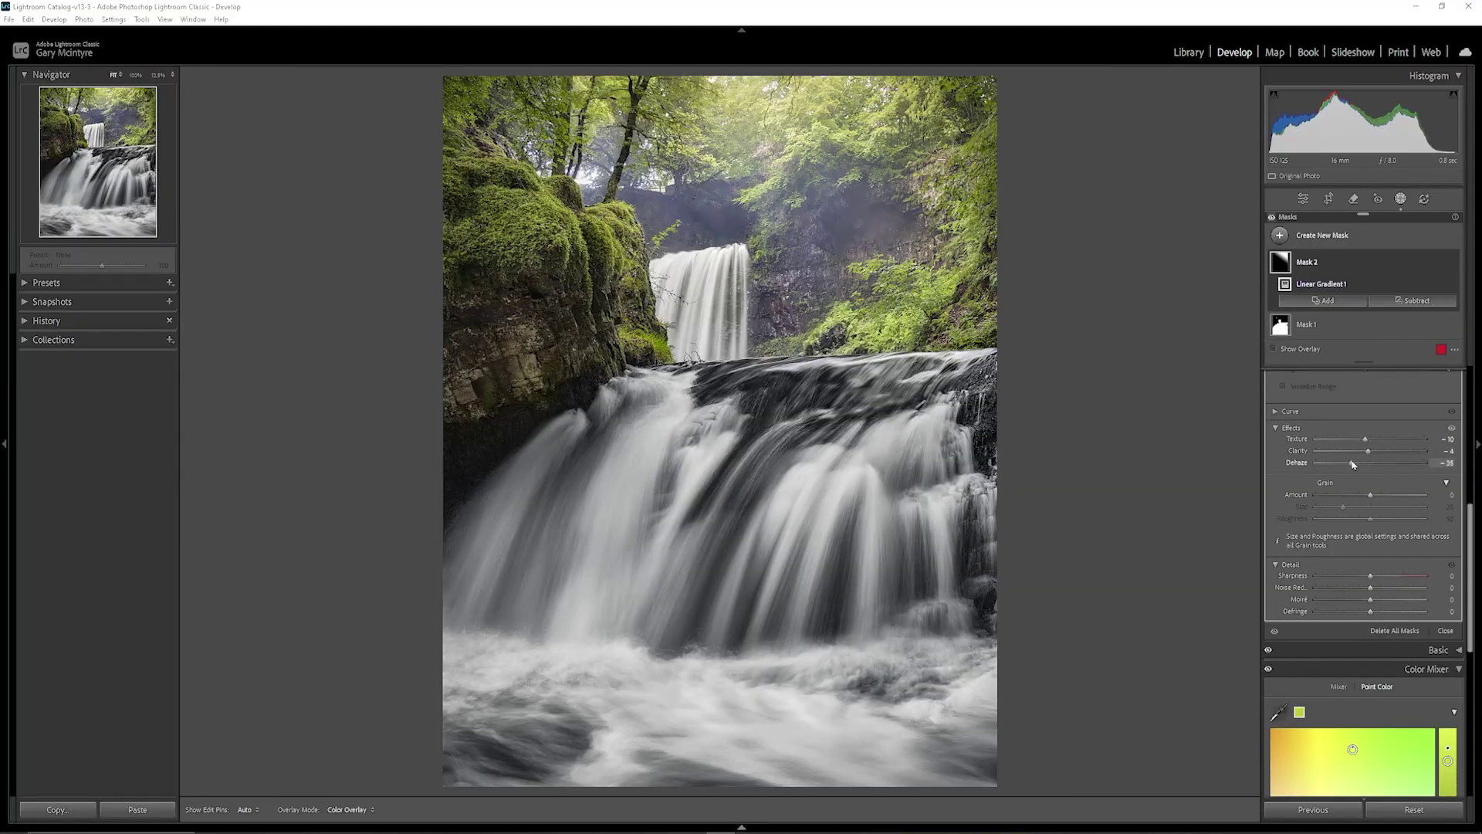
scroll(1370, 478, "up", 5)
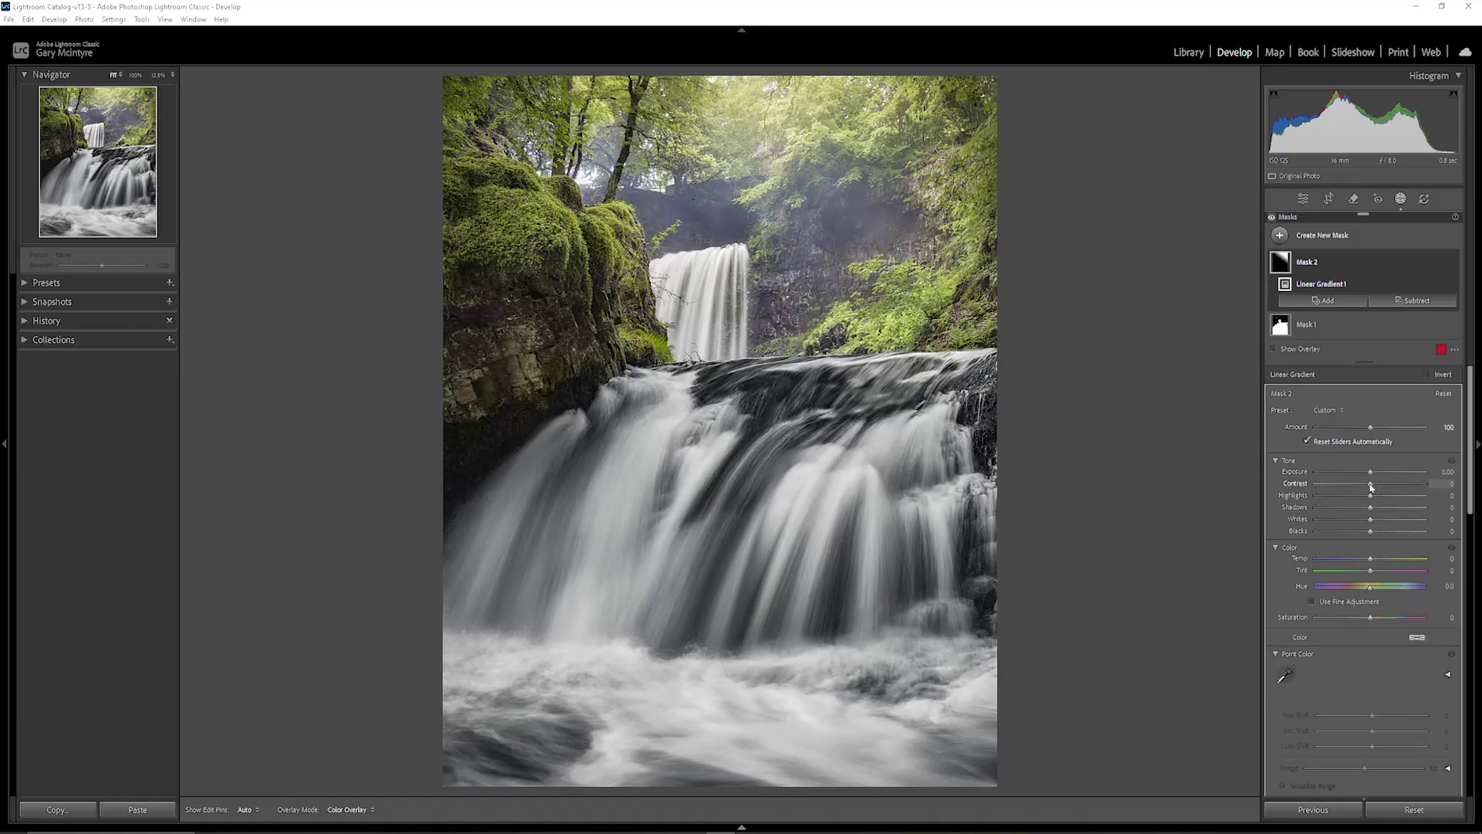
left_click_drag(1371, 485, 1399, 489)
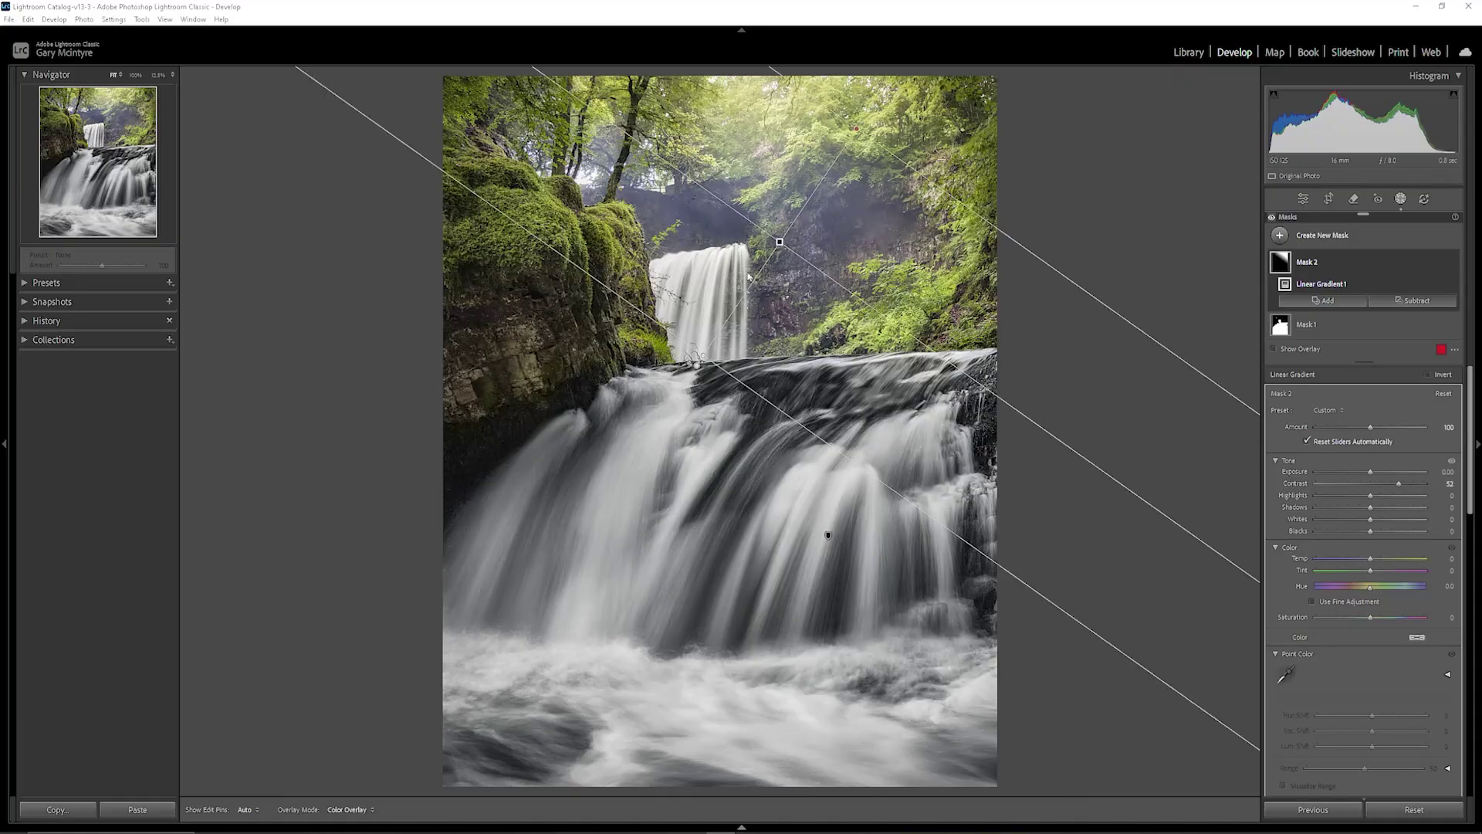
Shift the gradient down-left and subtract the left cliff using a rectangle object selection
left_click(1274, 349)
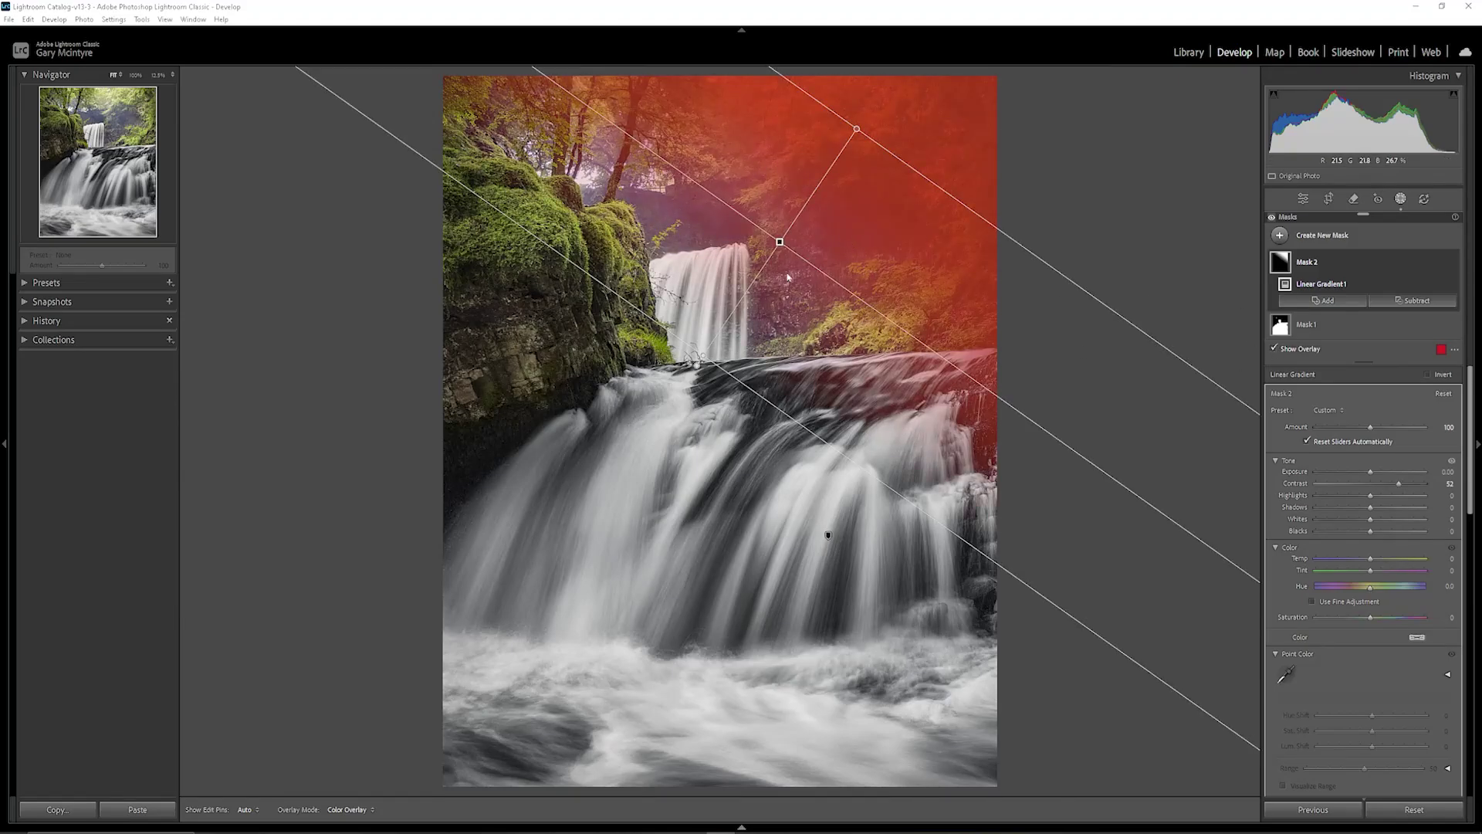
left_click_drag(779, 242, 754, 263)
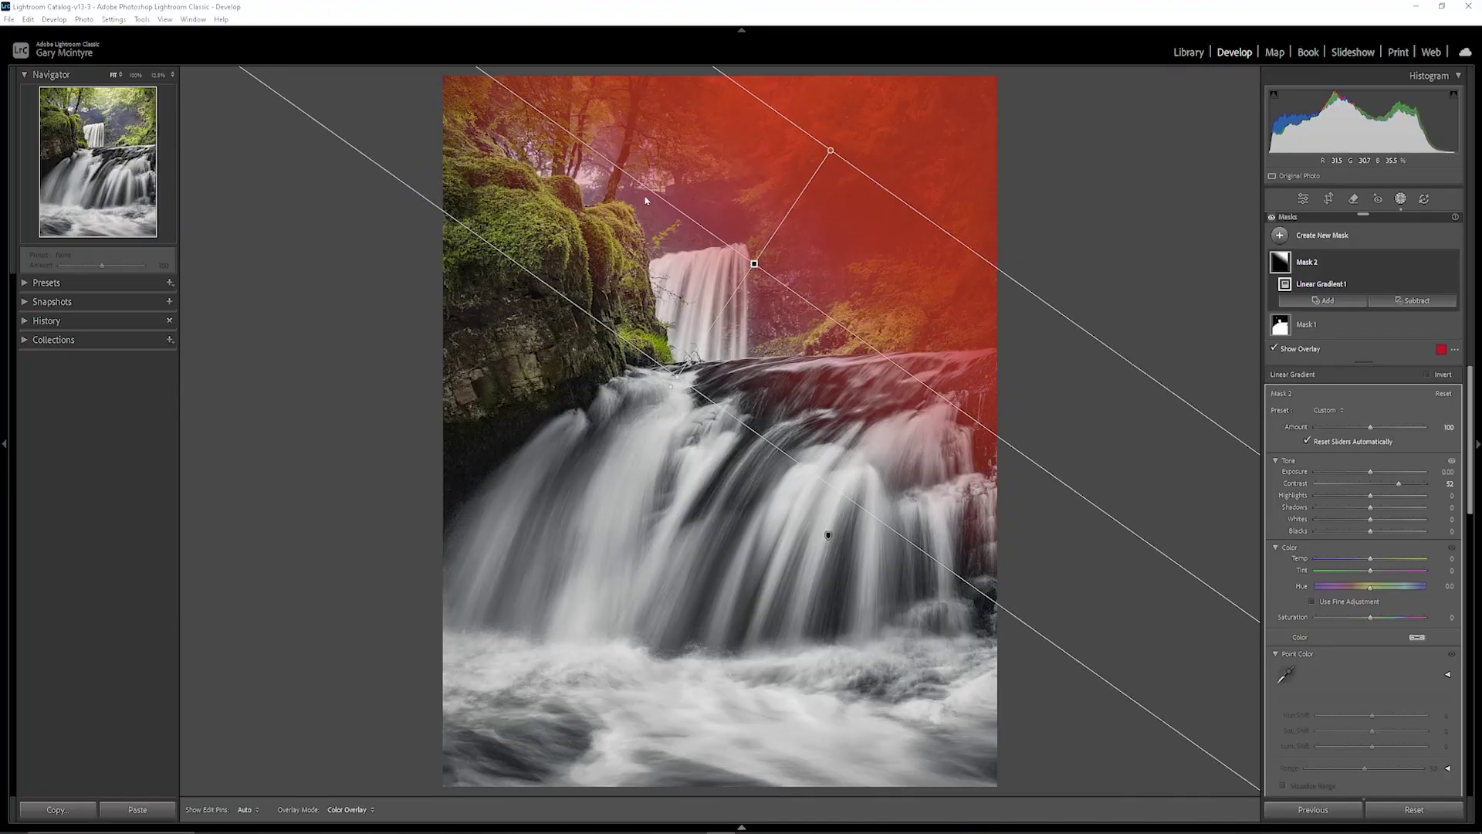
left_click(1418, 301)
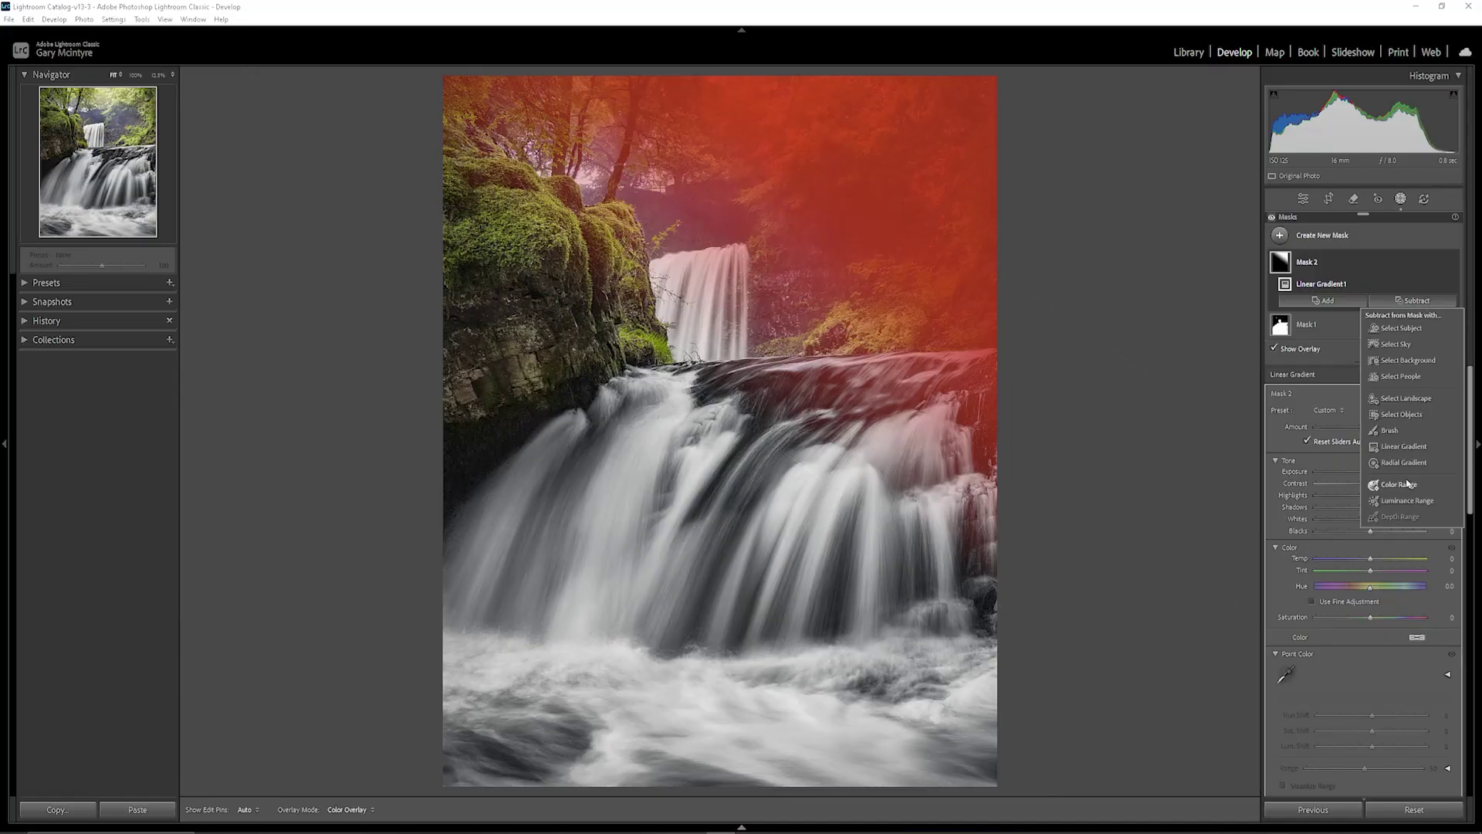
left_click(1399, 414)
left_click(1317, 413)
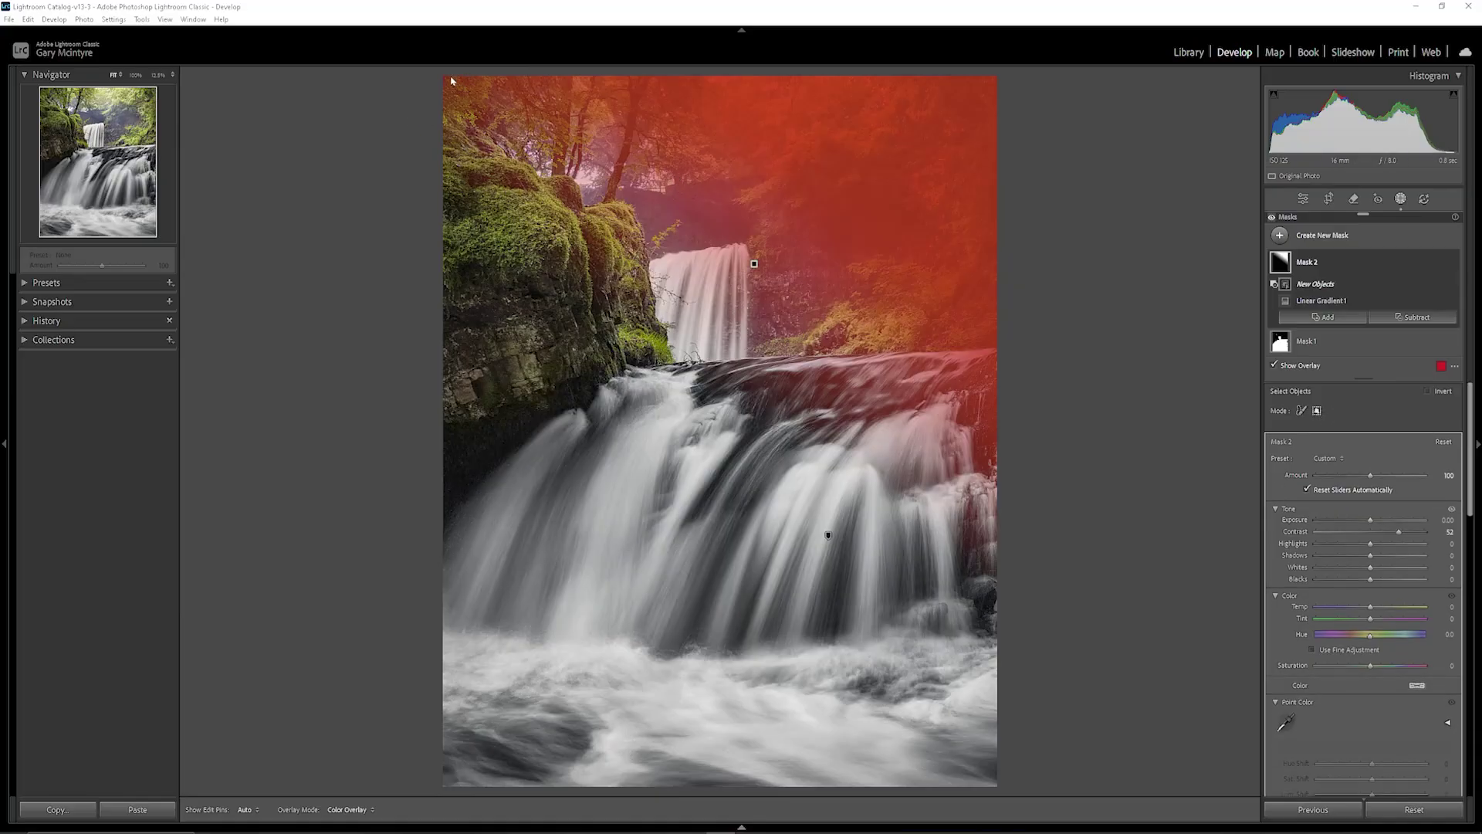
left_click_drag(459, 81, 686, 431)
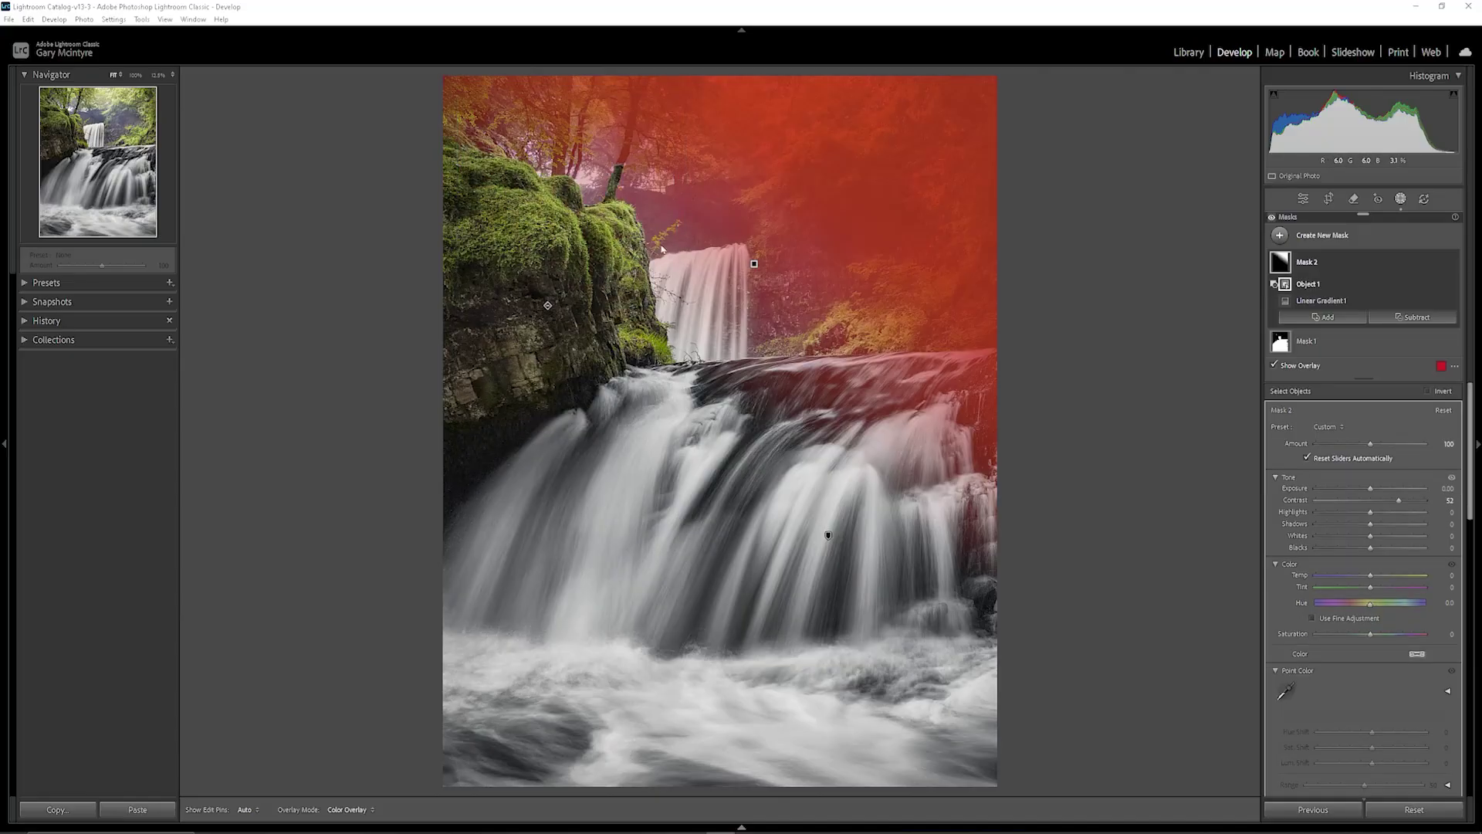
Toggle the red mask overlay on and off to check the result
left_click(1275, 366)
left_click(1274, 366)
left_click(1274, 366)
left_click(1274, 366)
left_click(1274, 366)
left_click(1275, 366)
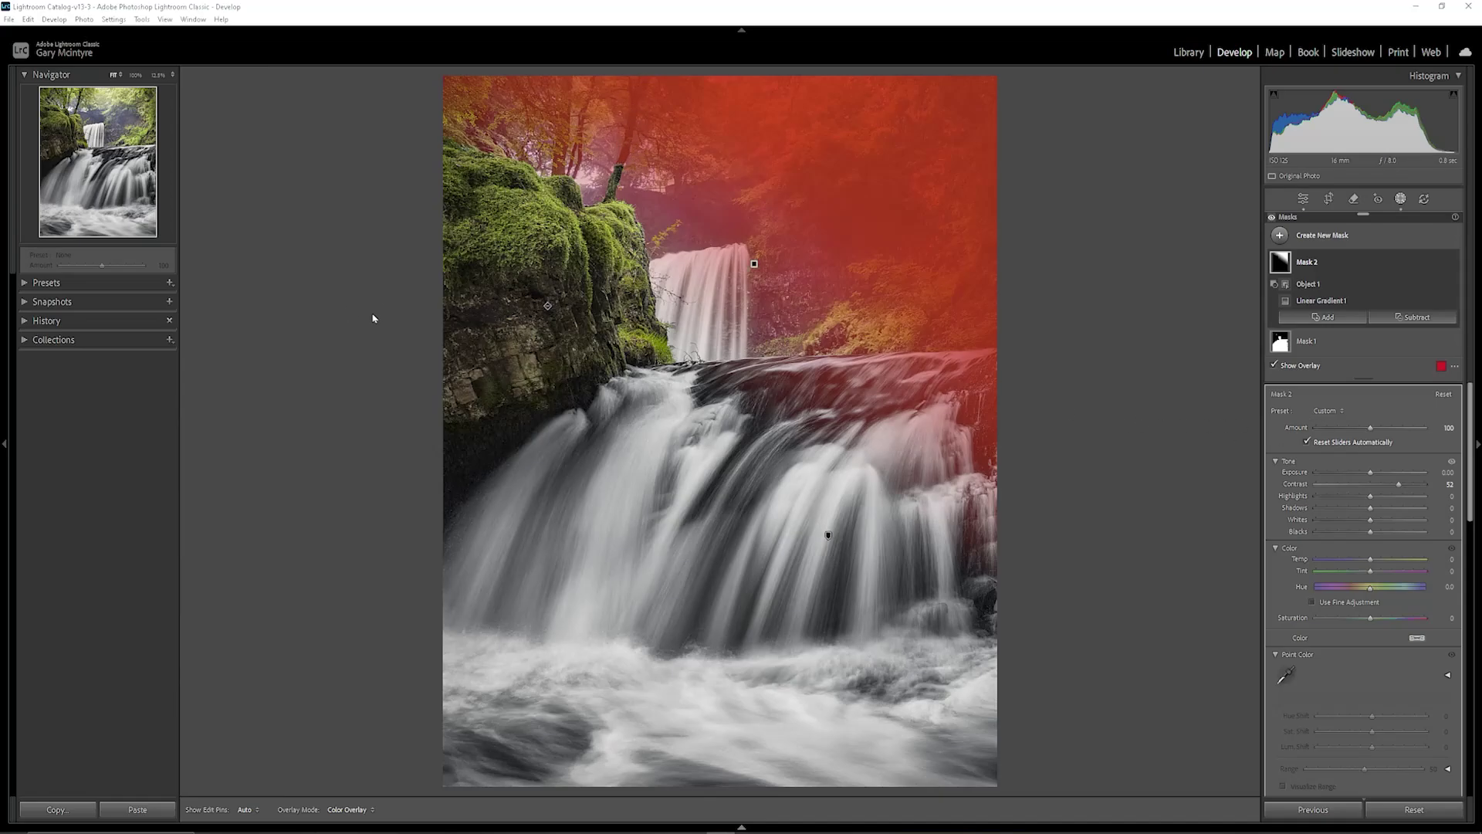
Zoom to 33% on the upper waterfall and set up a subtract brush with feather 52
left_click(159, 75)
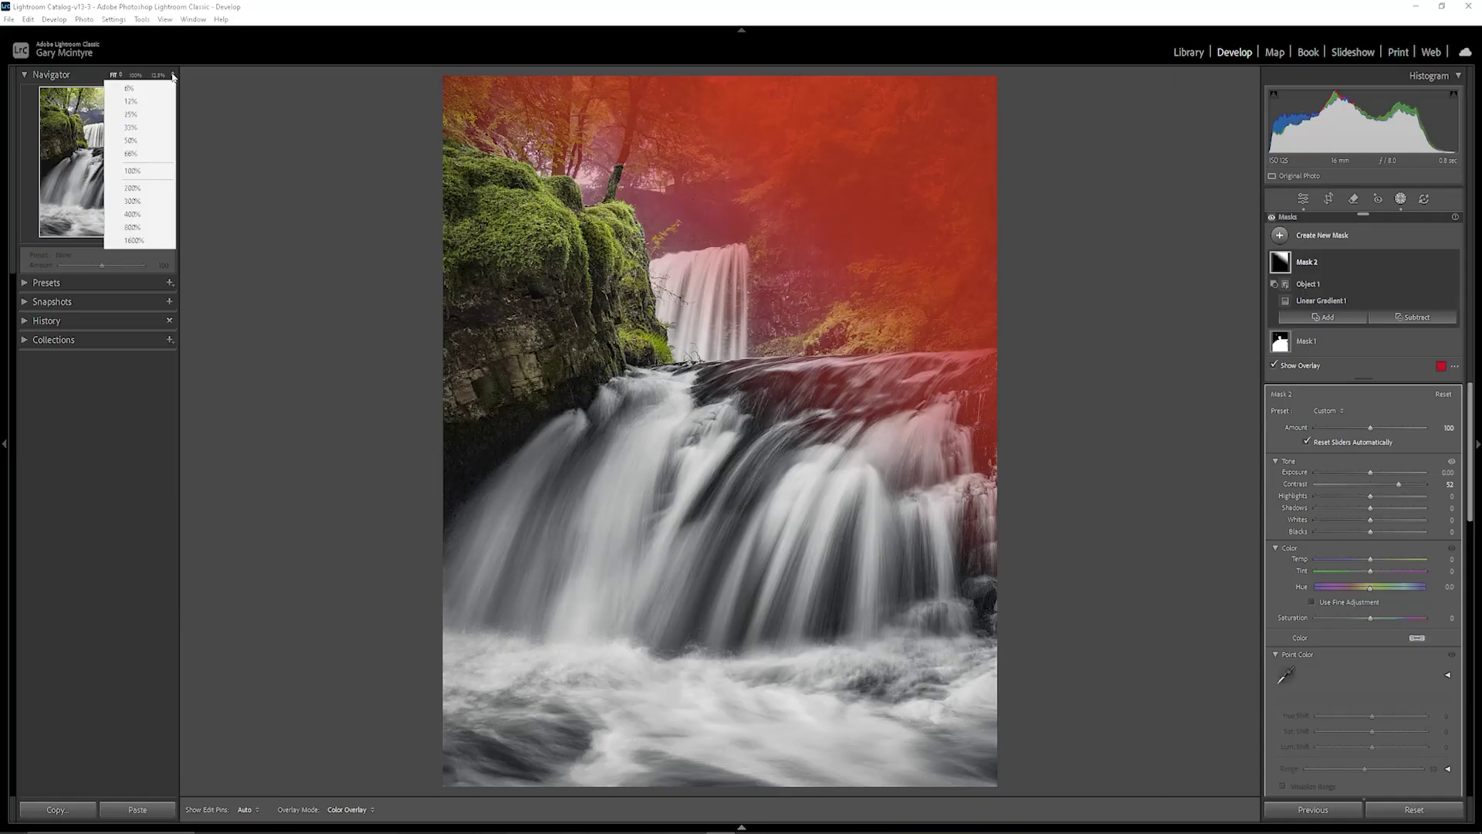
left_click(154, 114)
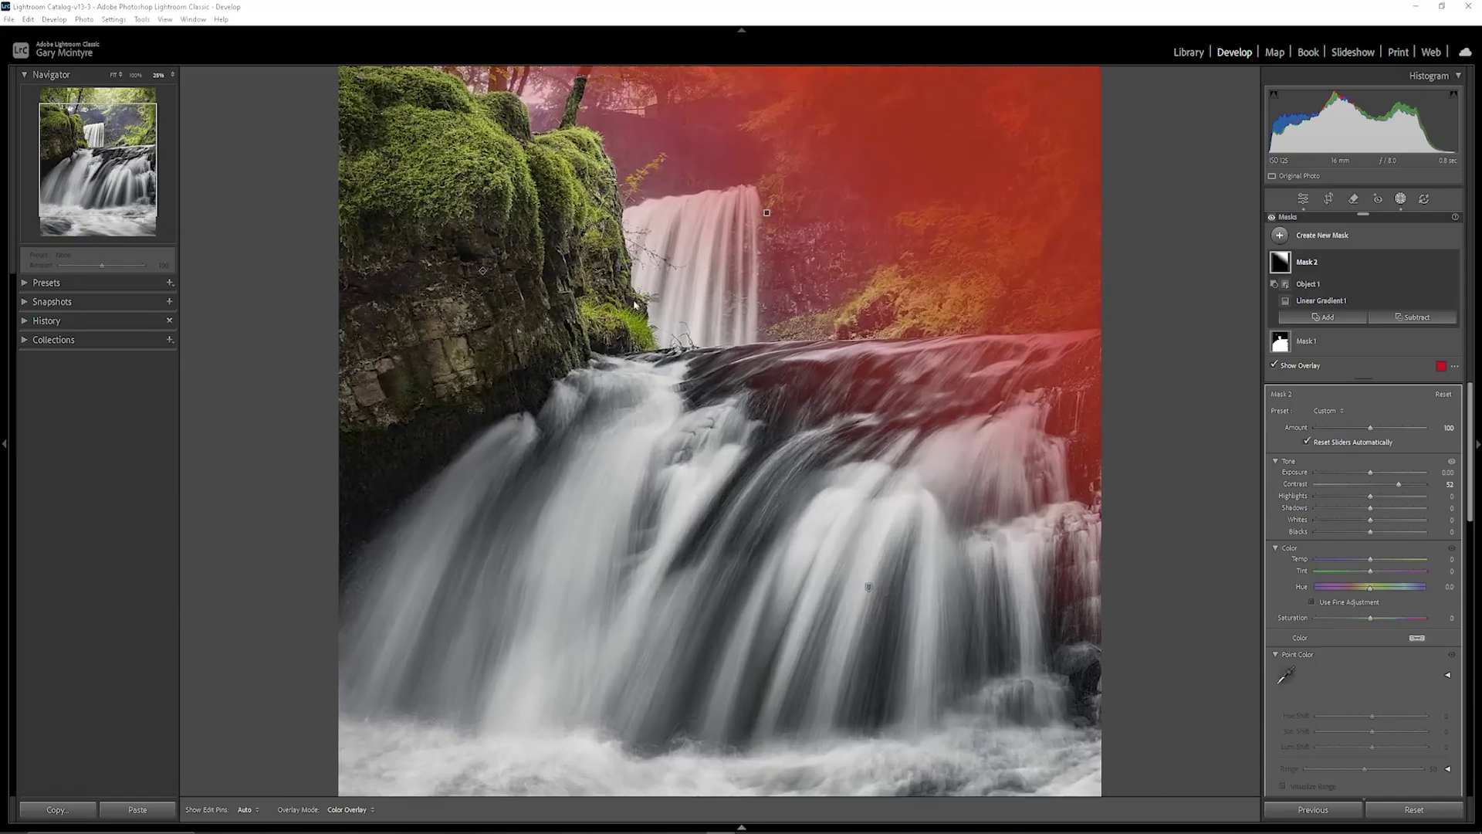
left_click_drag(733, 260, 867, 656)
left_click(159, 75)
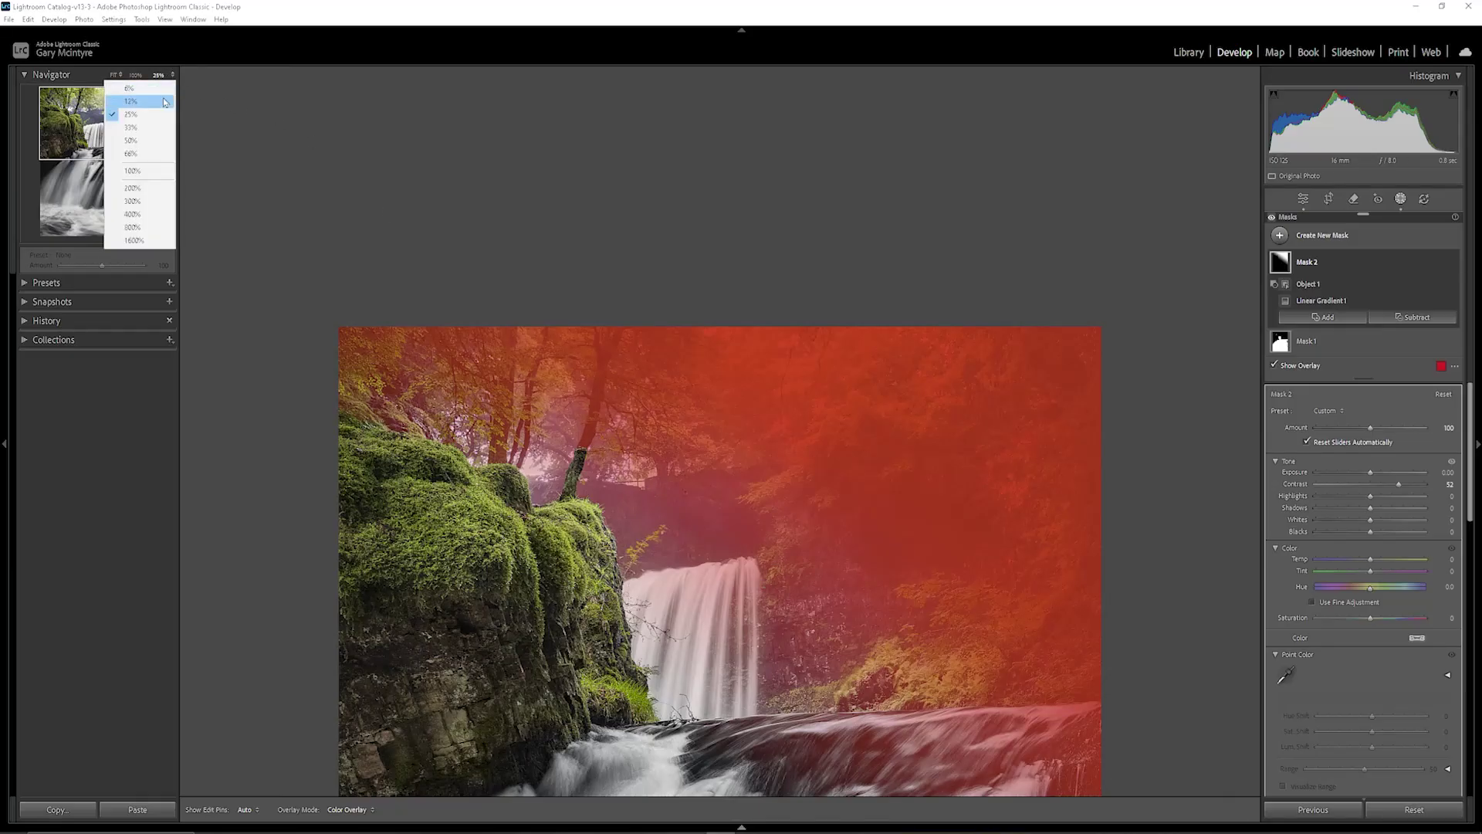
left_click(149, 131)
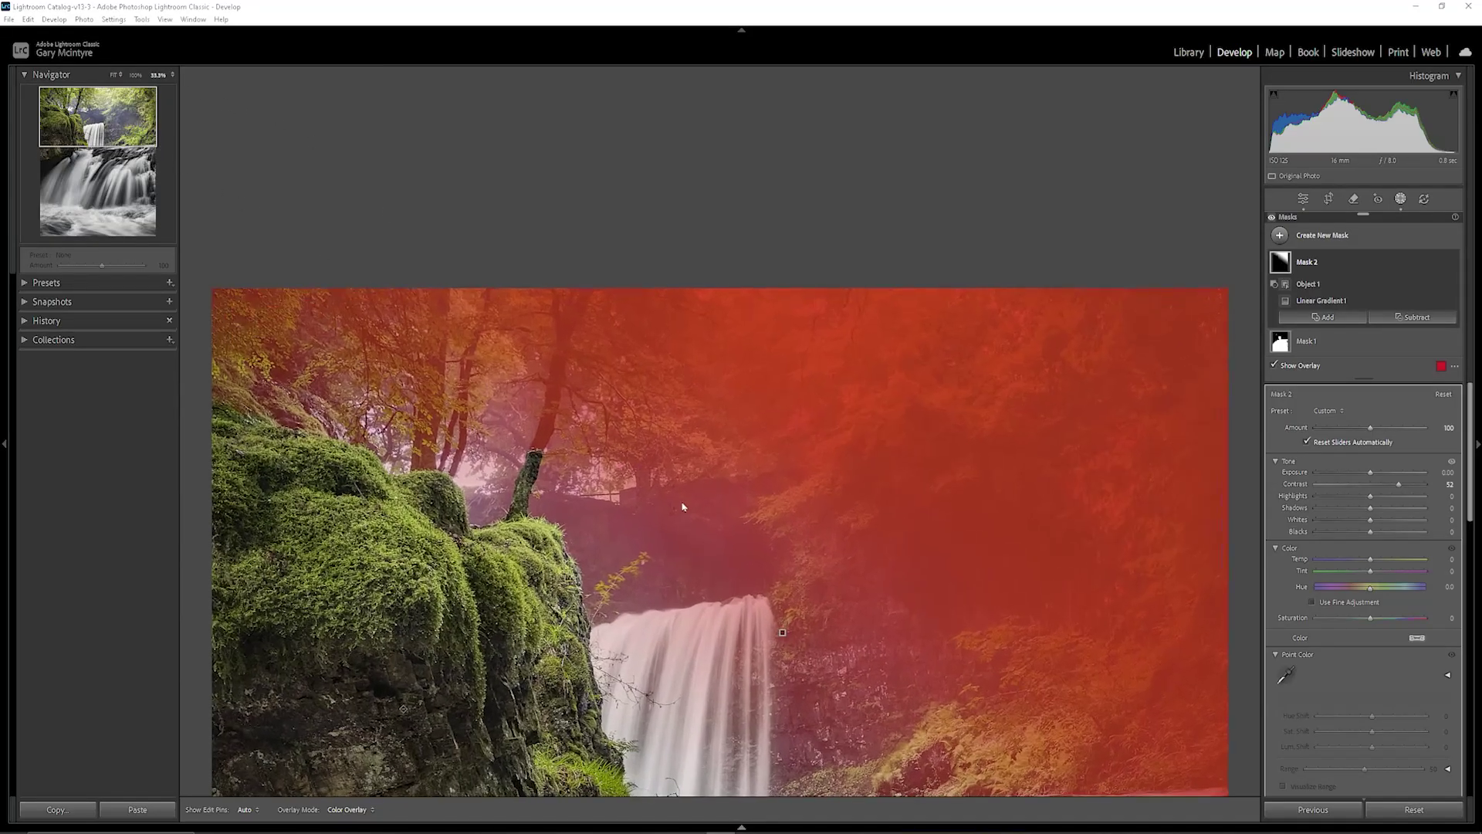
left_click_drag(699, 514, 939, 433)
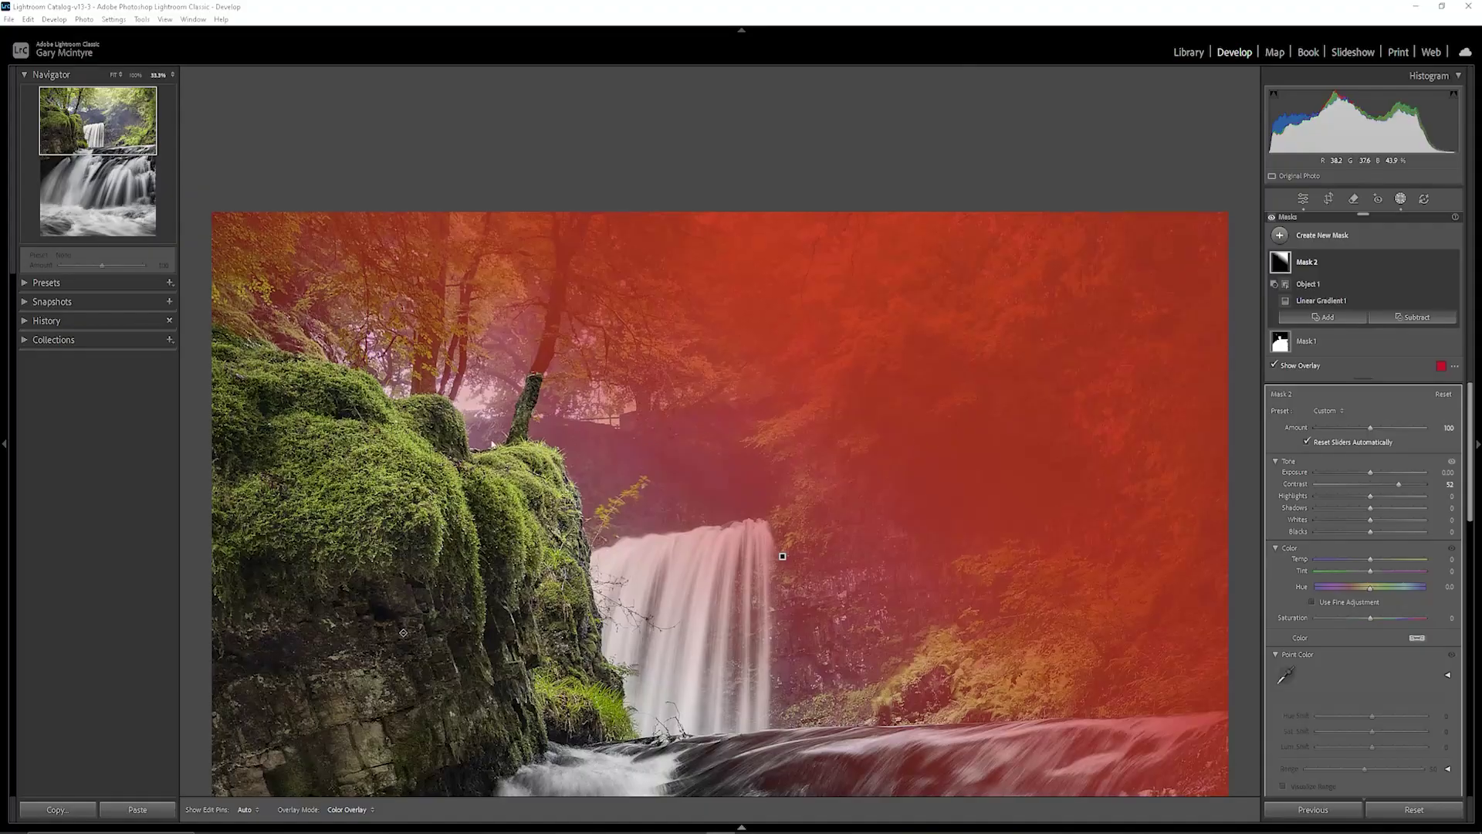
left_click(1395, 318)
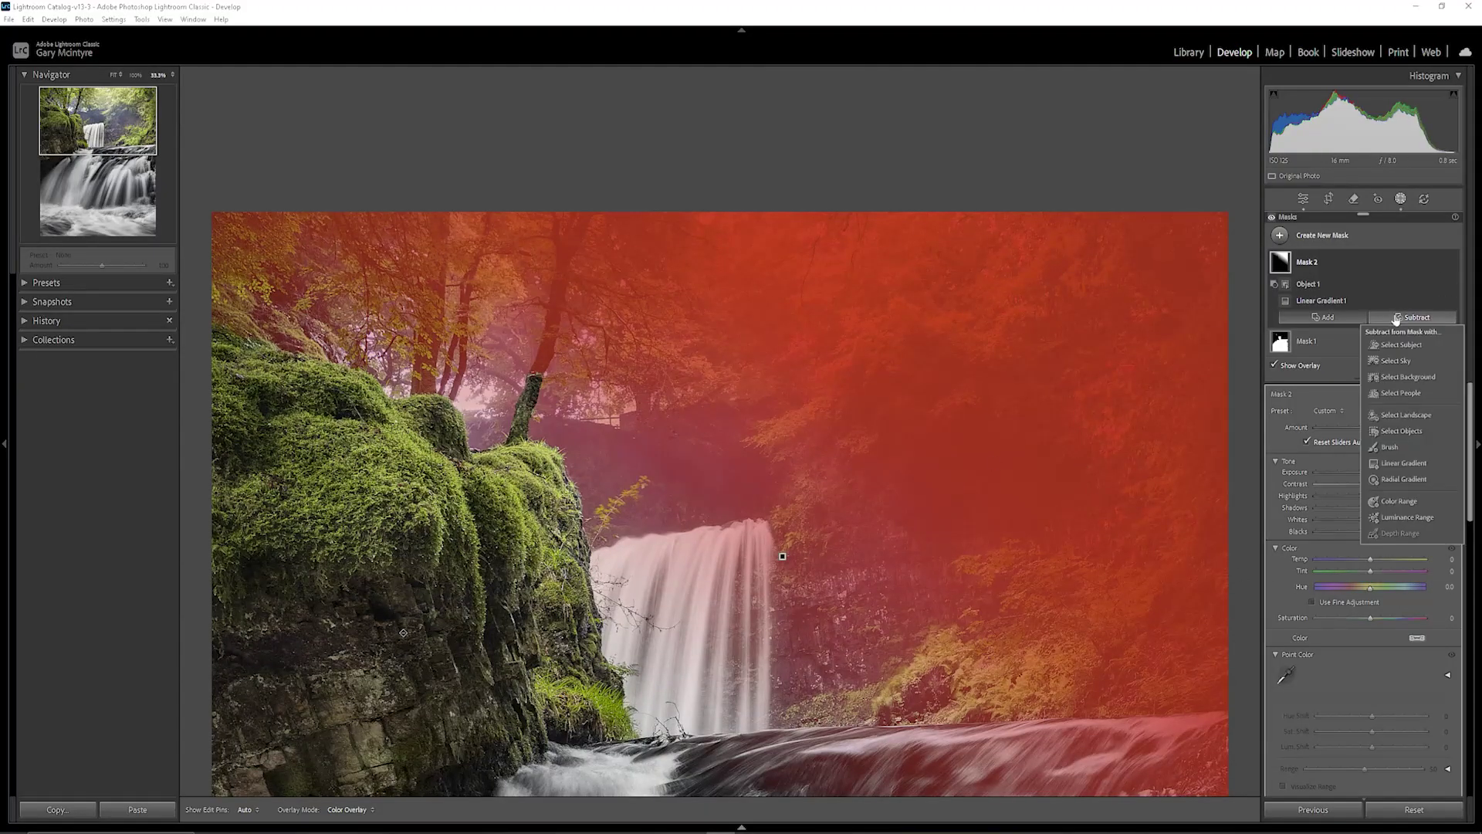
left_click(1389, 447)
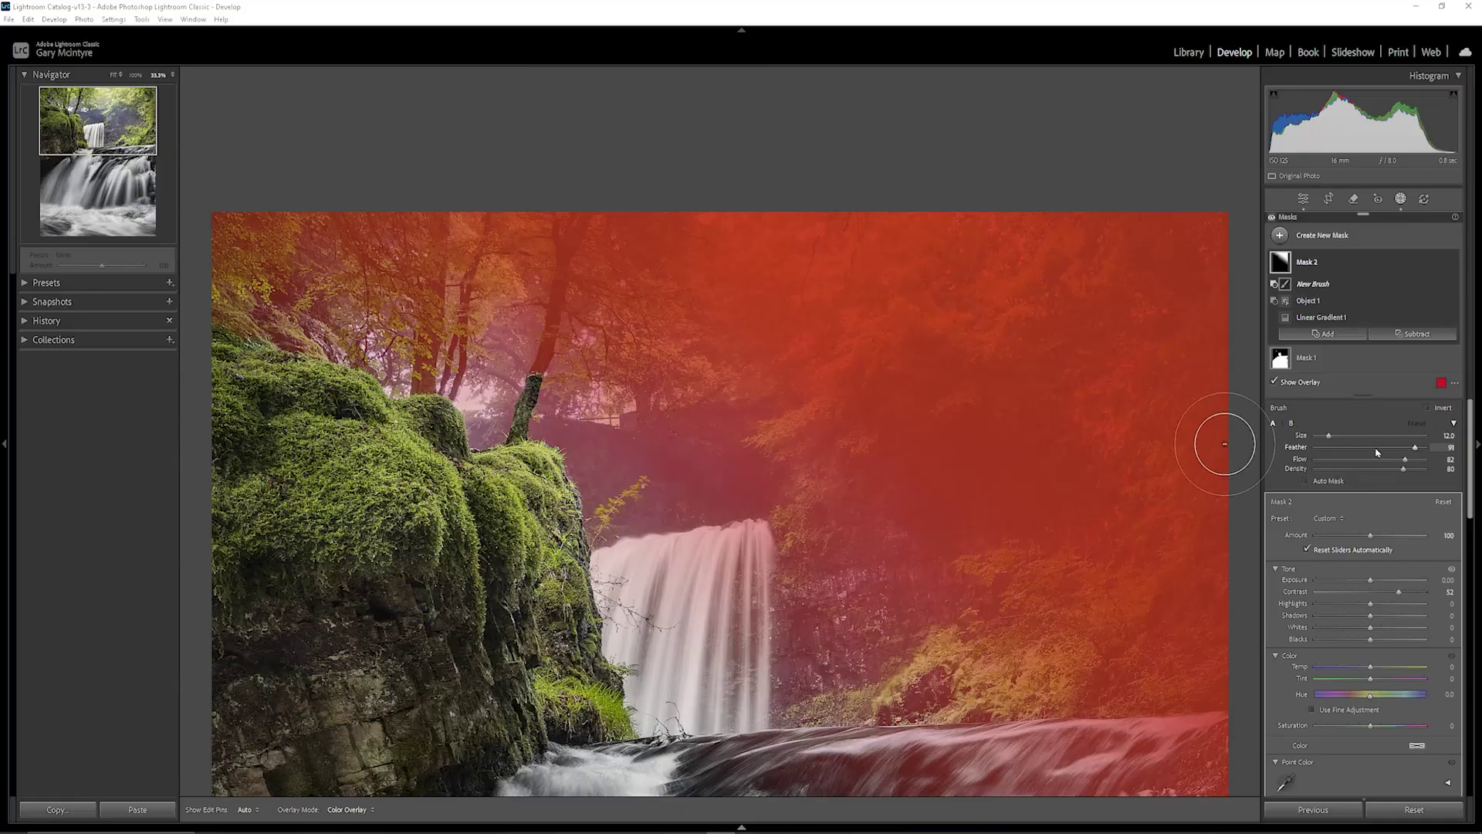
left_click(1372, 448)
Erase Mask 2 from the left tree trunk and top-left trees, undoing one stray stroke
scroll(532, 383, "down", 5)
mouse_move(532, 383)
left_mouse_down()
mouse_move(562, 278)
mouse_move(556, 232)
left_mouse_up()
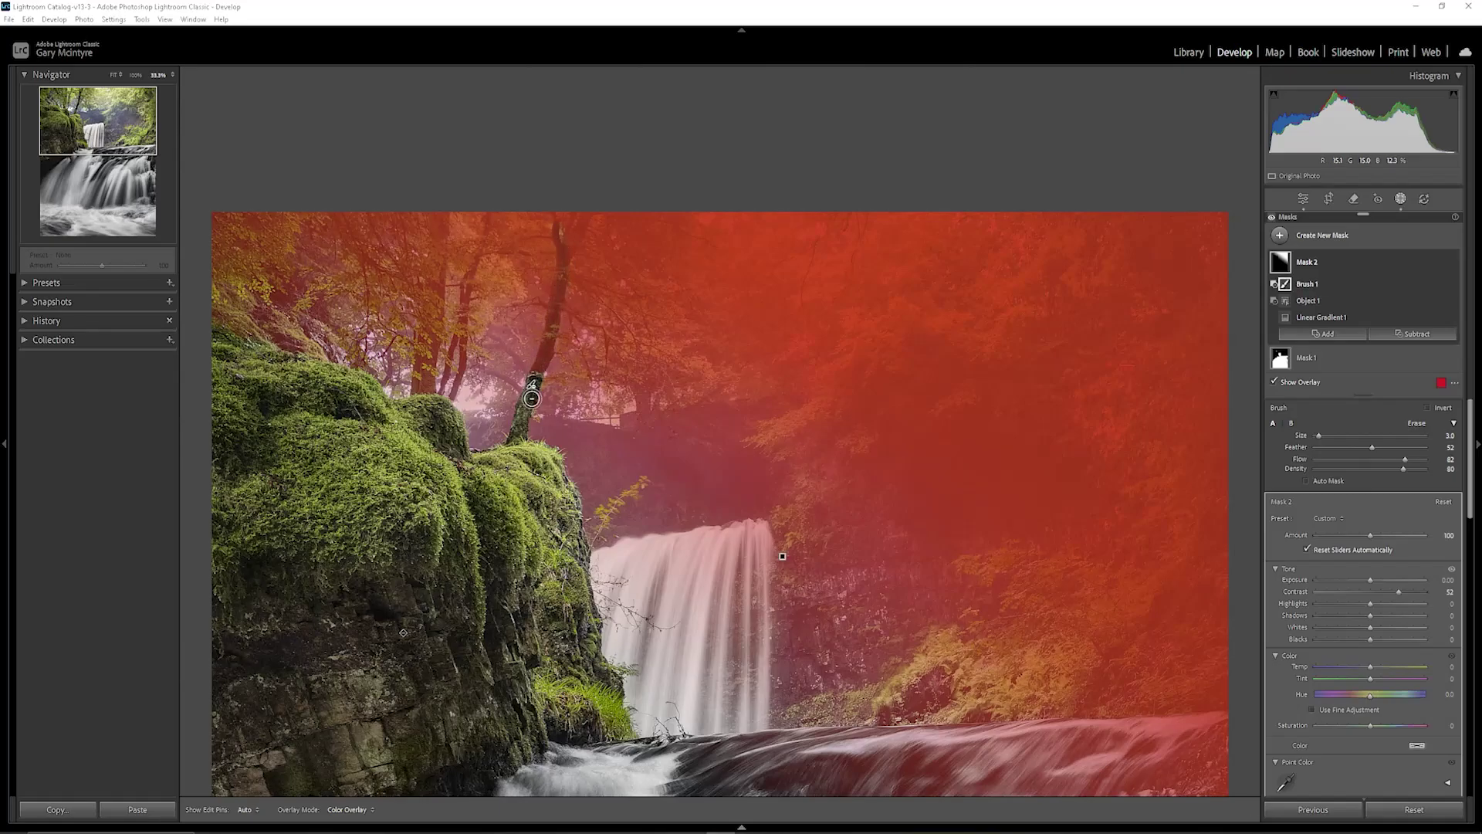
key("ctrl+z")
mouse_move(428, 319)
left_mouse_down()
mouse_move(430, 373)
mouse_move(439, 203)
mouse_move(440, 412)
left_mouse_up()
scroll(328, 380, "up", 5)
mouse_move(241, 274)
left_mouse_down()
mouse_move(224, 221)
mouse_move(302, 322)
mouse_move(433, 254)
mouse_move(444, 324)
left_mouse_up()
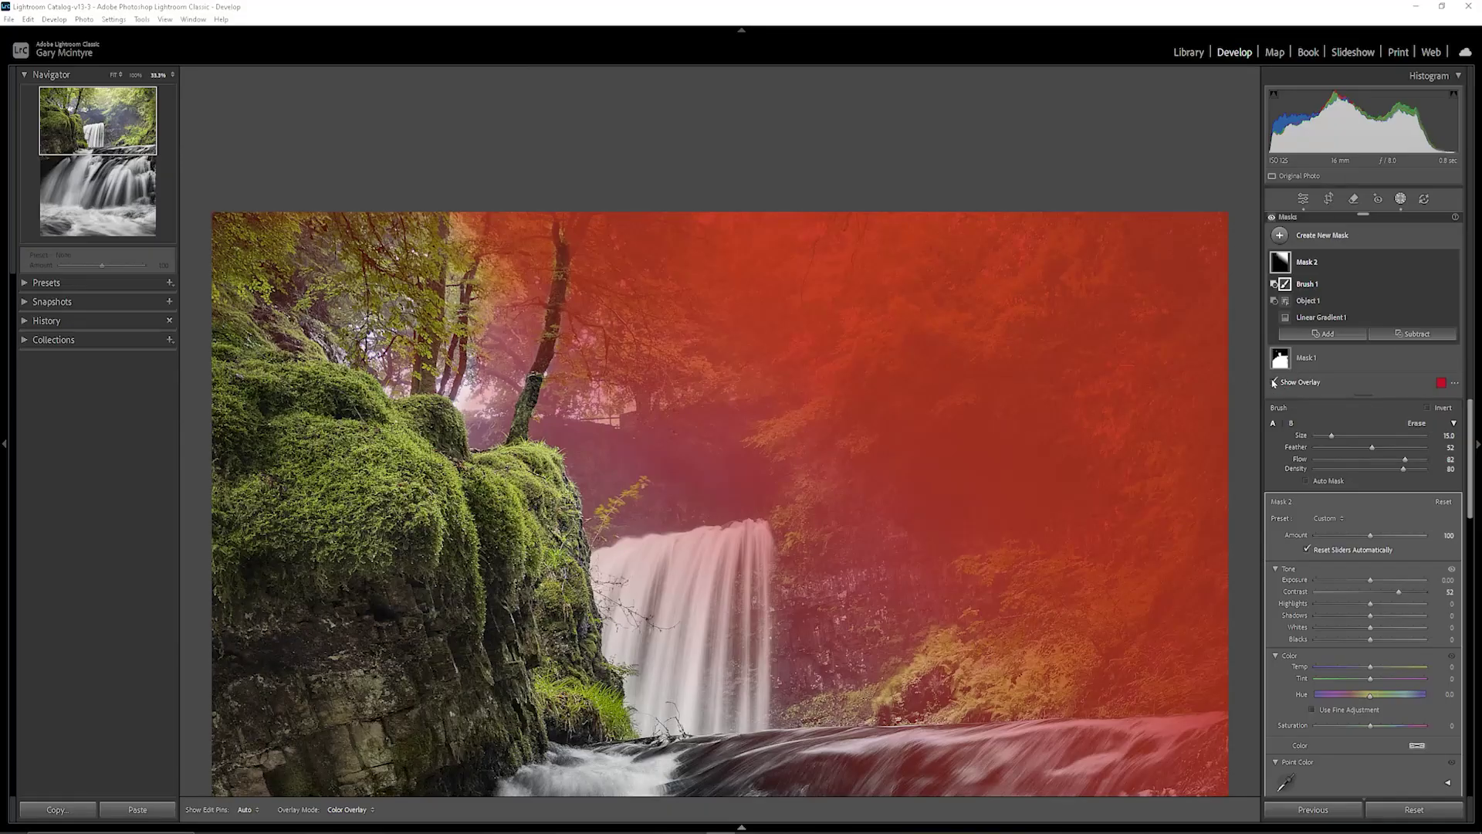
Hide the overlay and toggle Mask 2's effect on and off to compare
left_click(1274, 382)
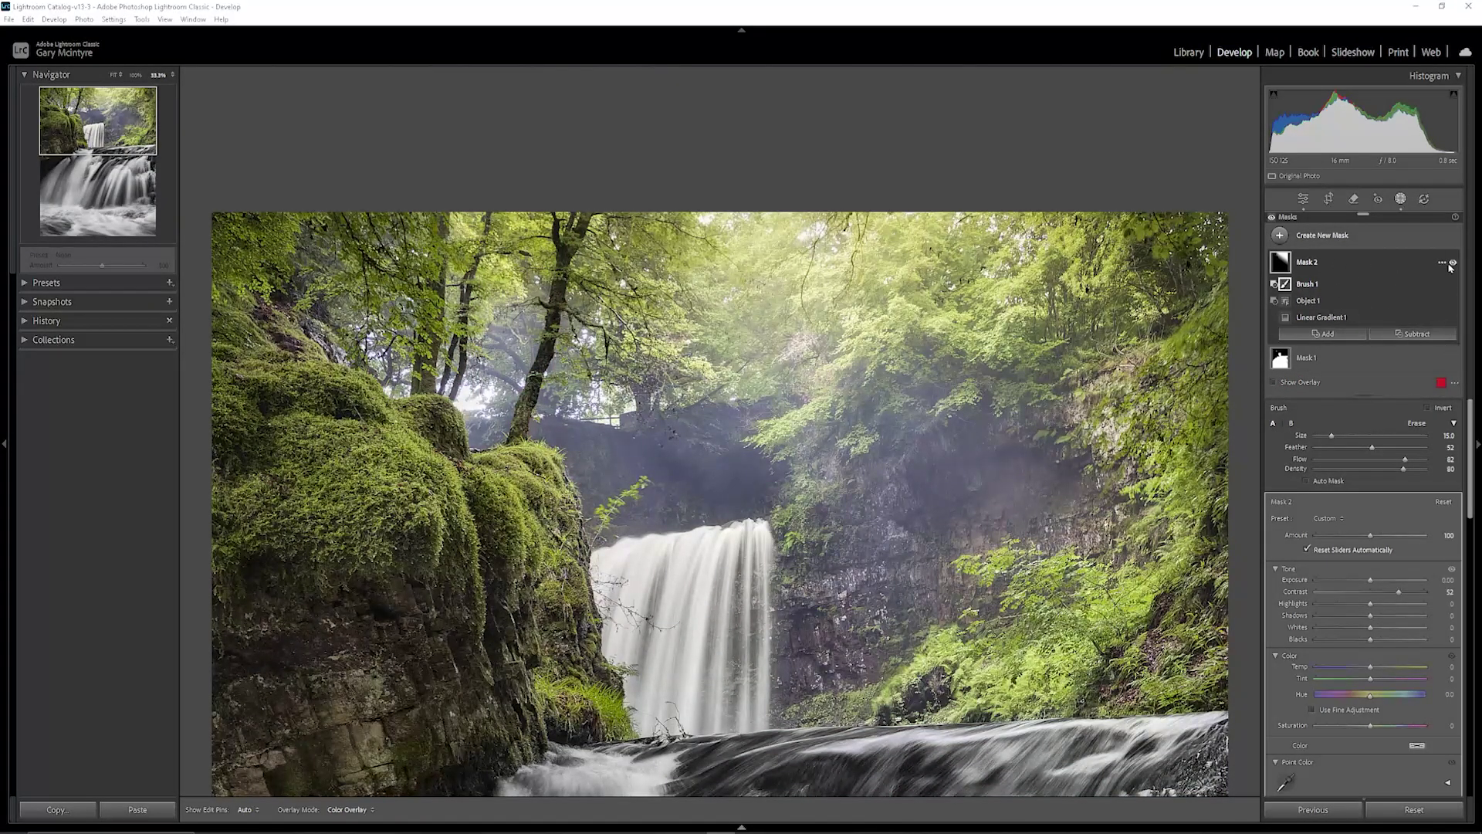
left_click(1453, 263)
left_click(1452, 263)
left_click(1453, 264)
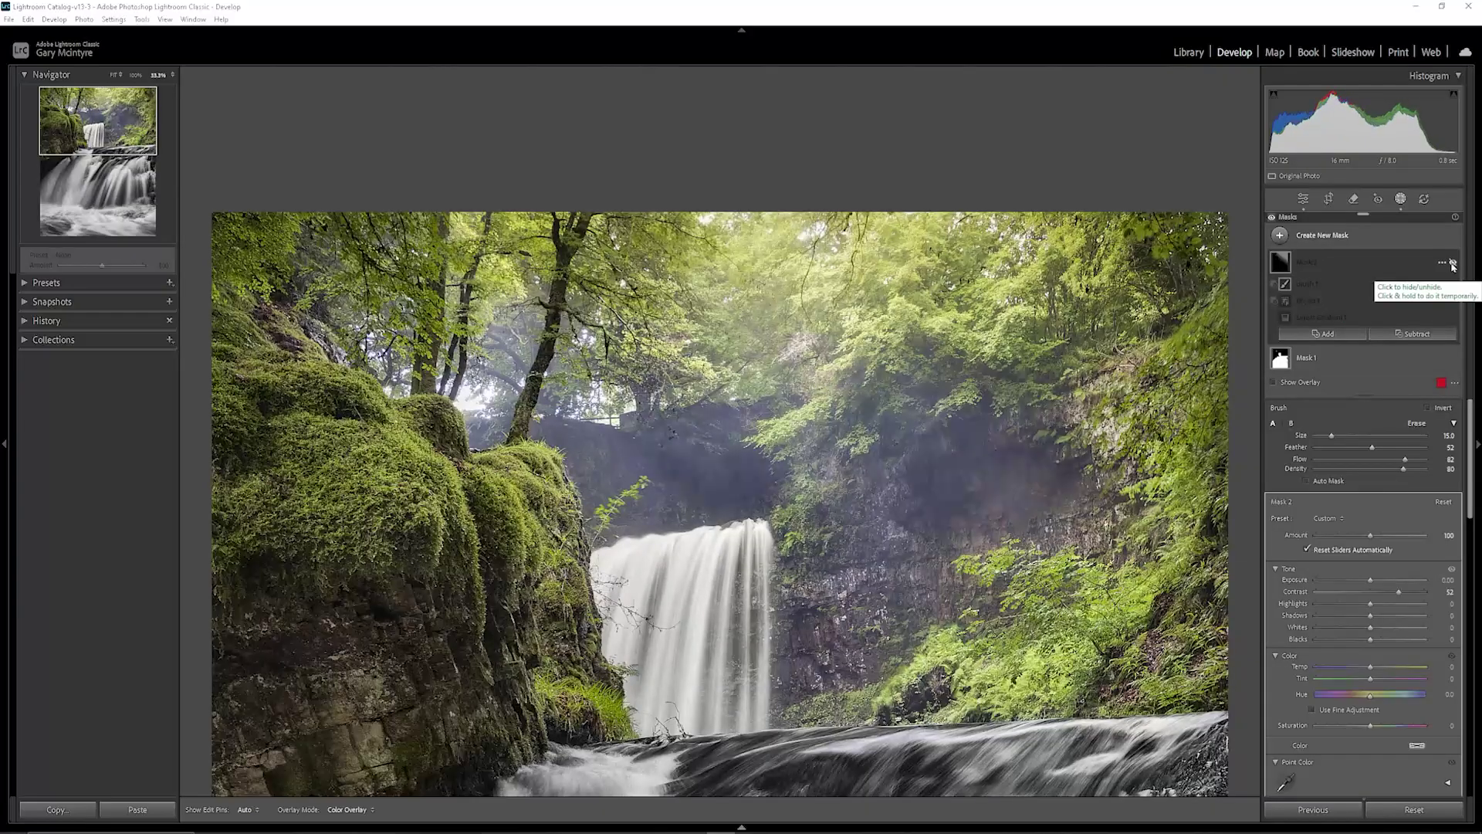
left_click(1452, 263)
left_click(1452, 263)
left_click(1453, 263)
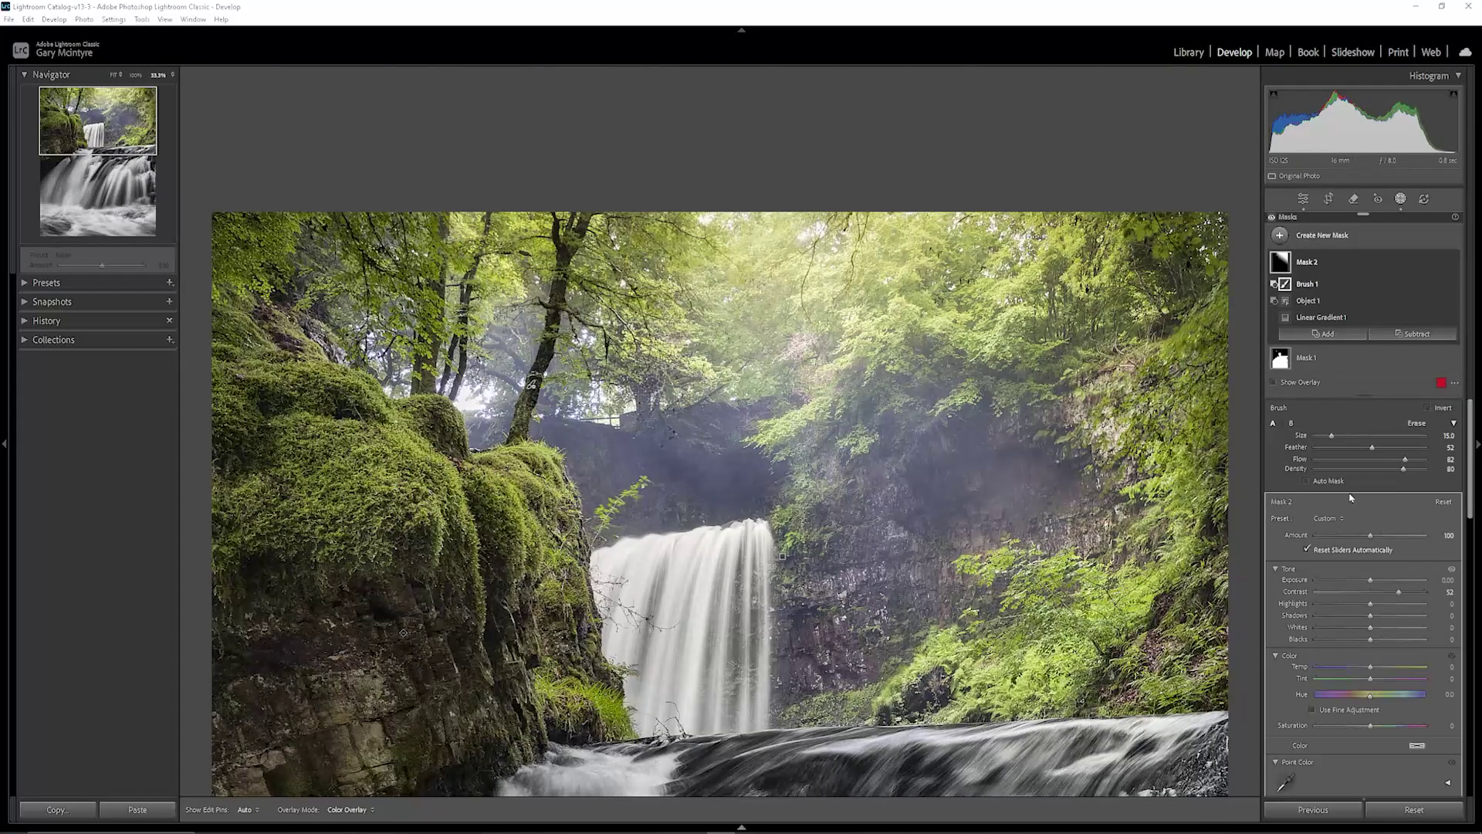
Add a brush component to Mask 2 and paint over the top-left trees
left_click(1323, 333)
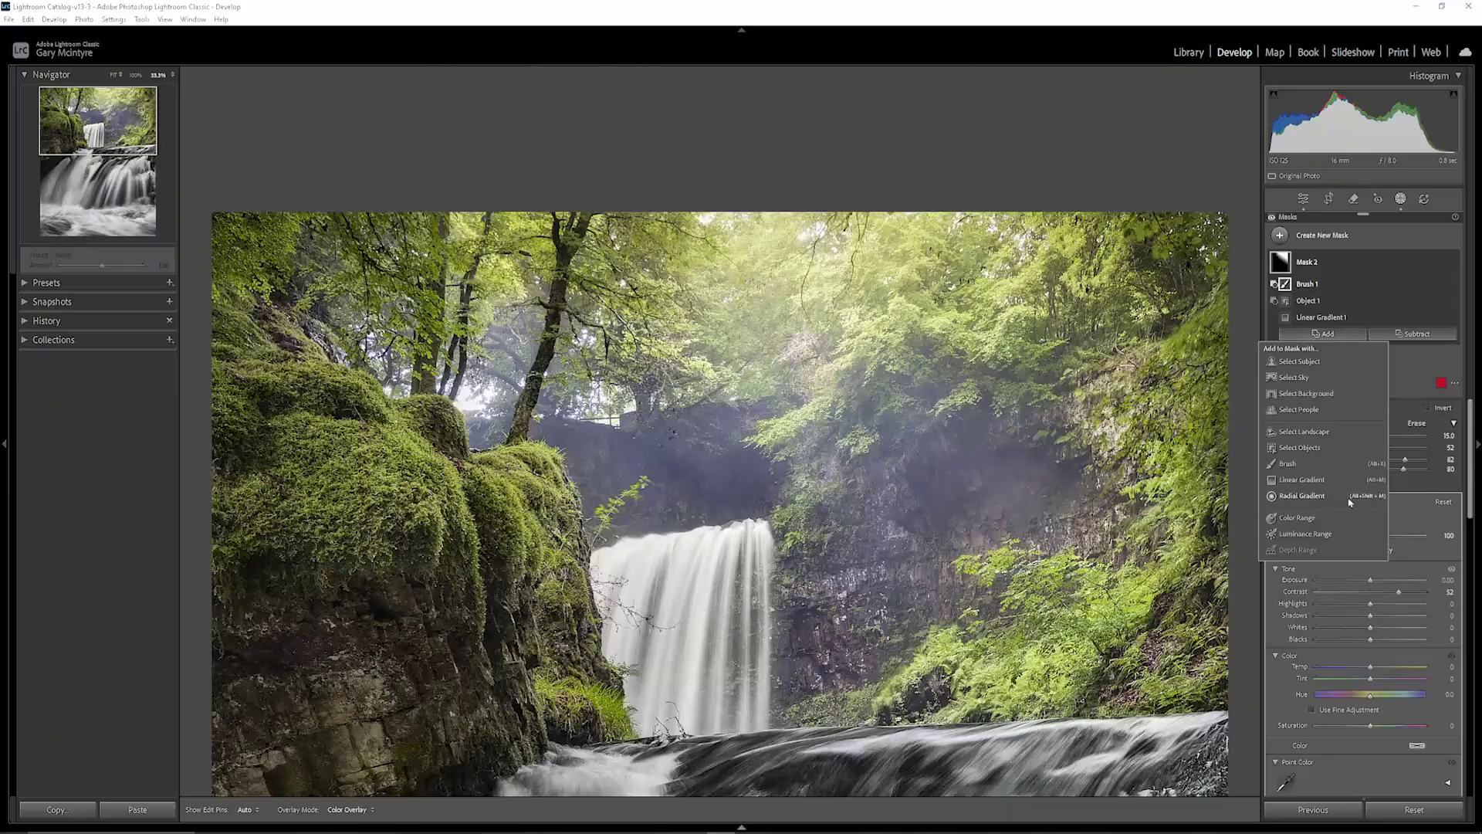
left_click(1318, 465)
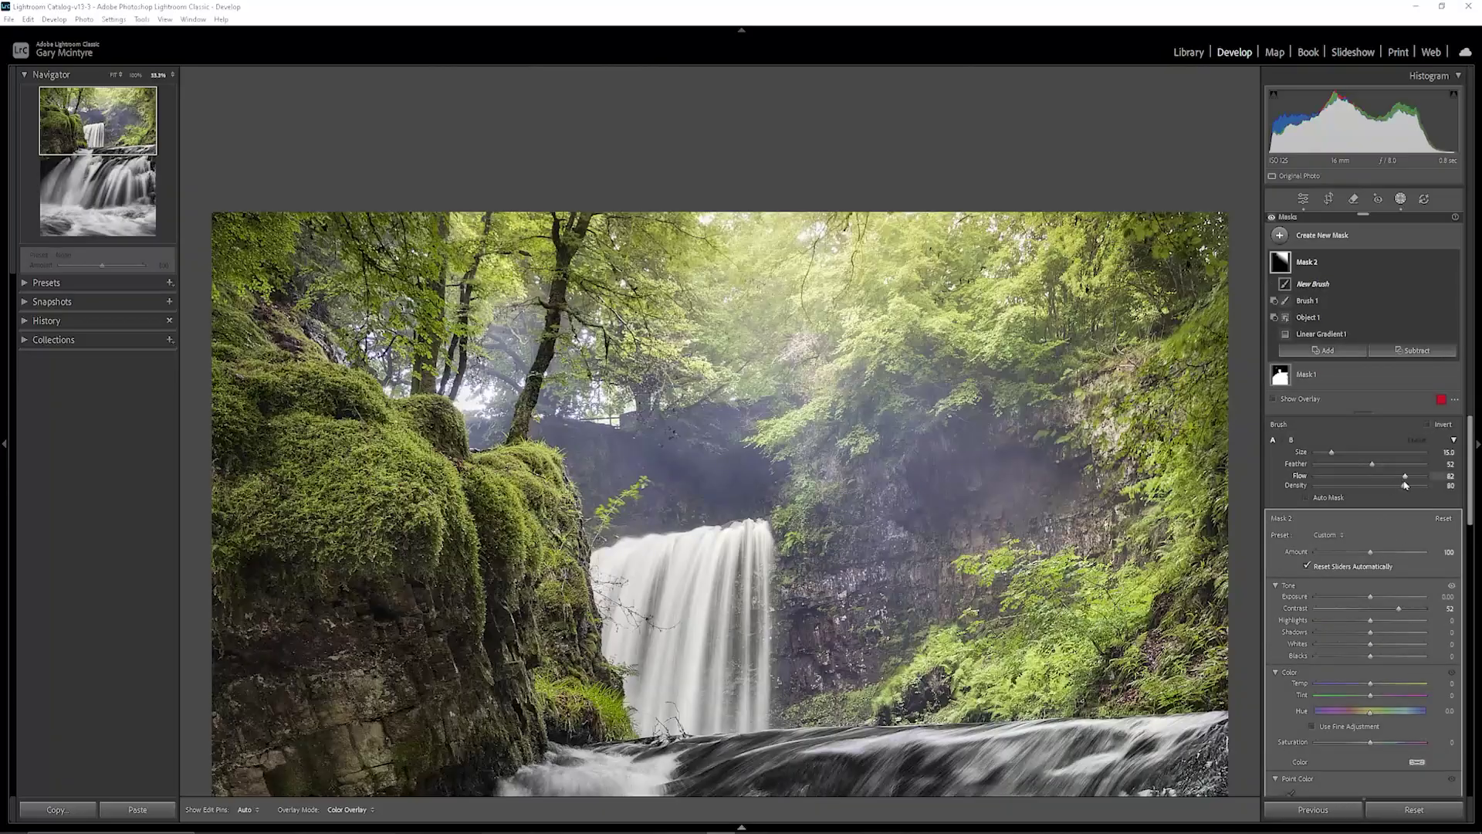
key("h")
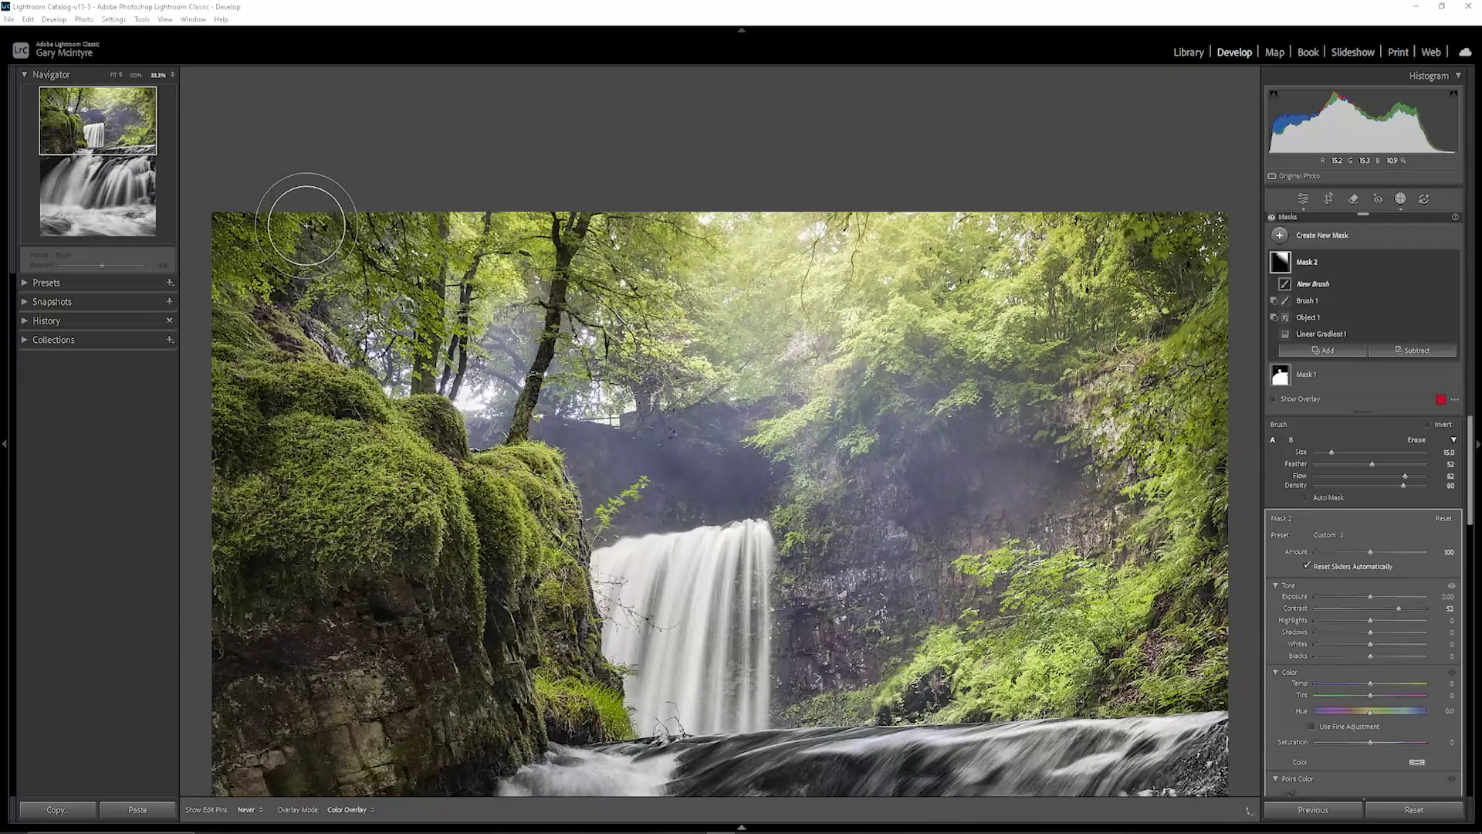
left_click_drag(403, 289, 414, 277)
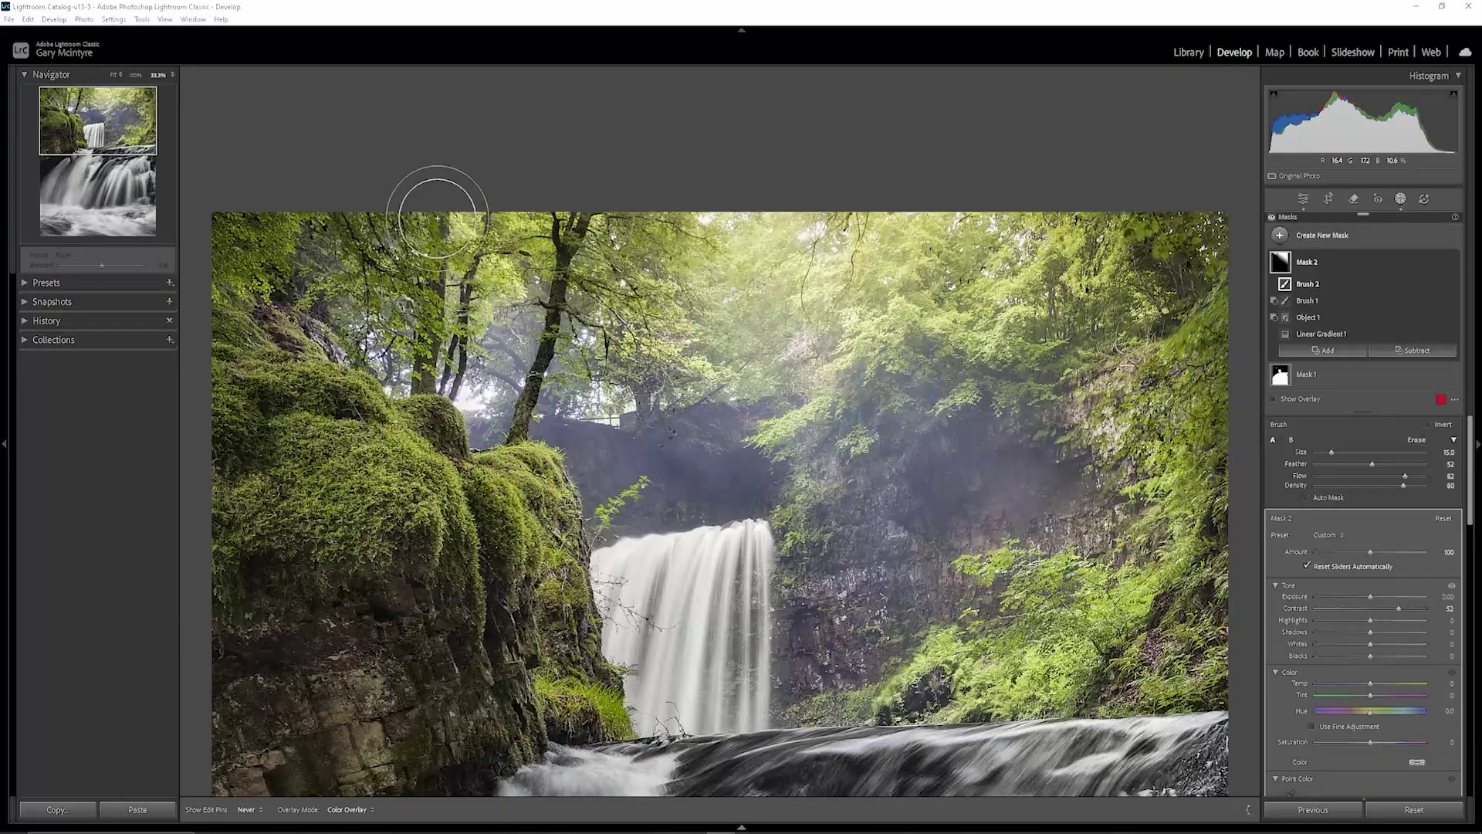
Check the brush coverage with the overlay, then fit the whole photo in view
left_click(1273, 399)
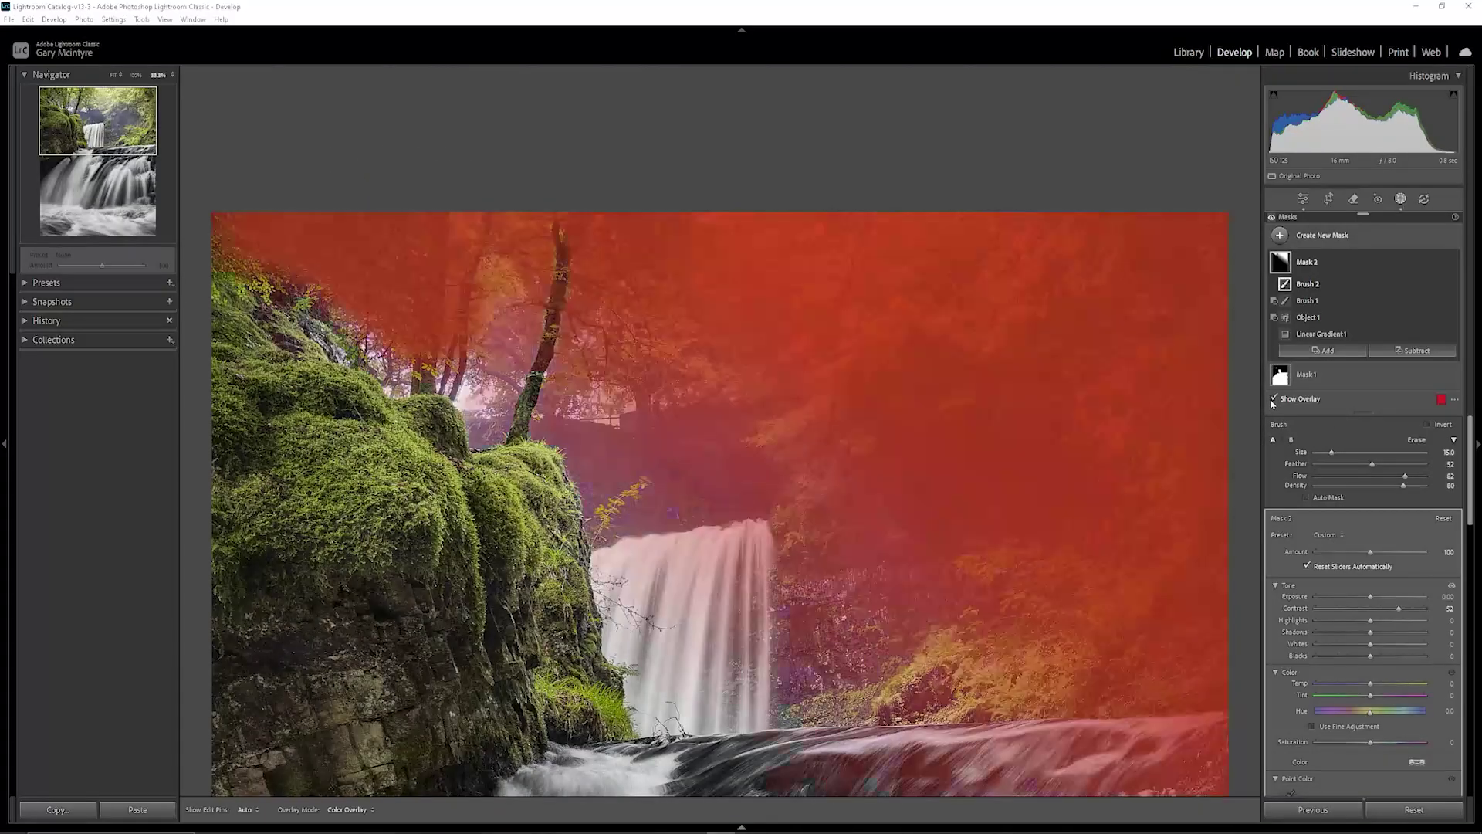
left_click(1274, 399)
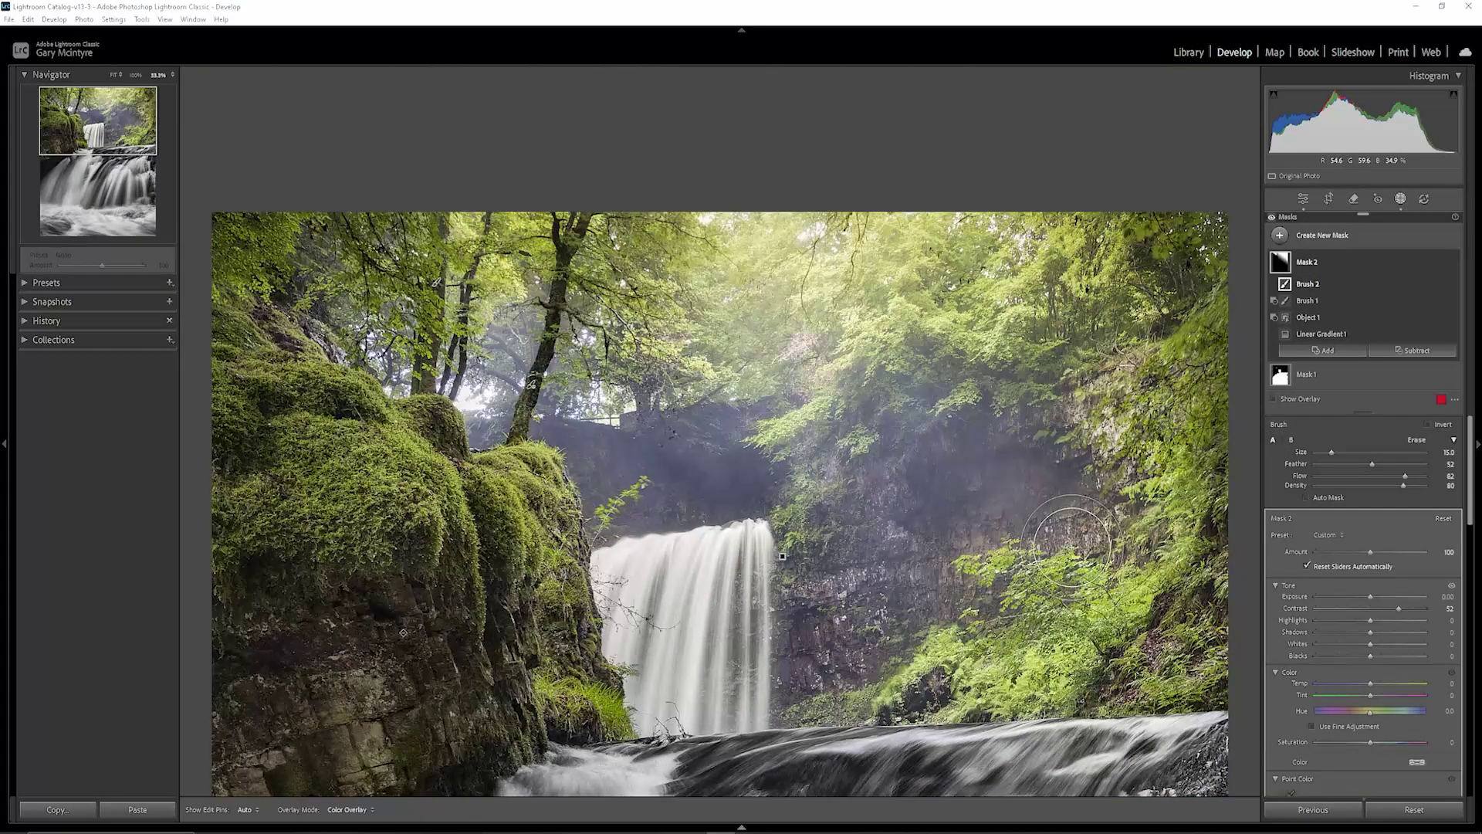
left_click(114, 76)
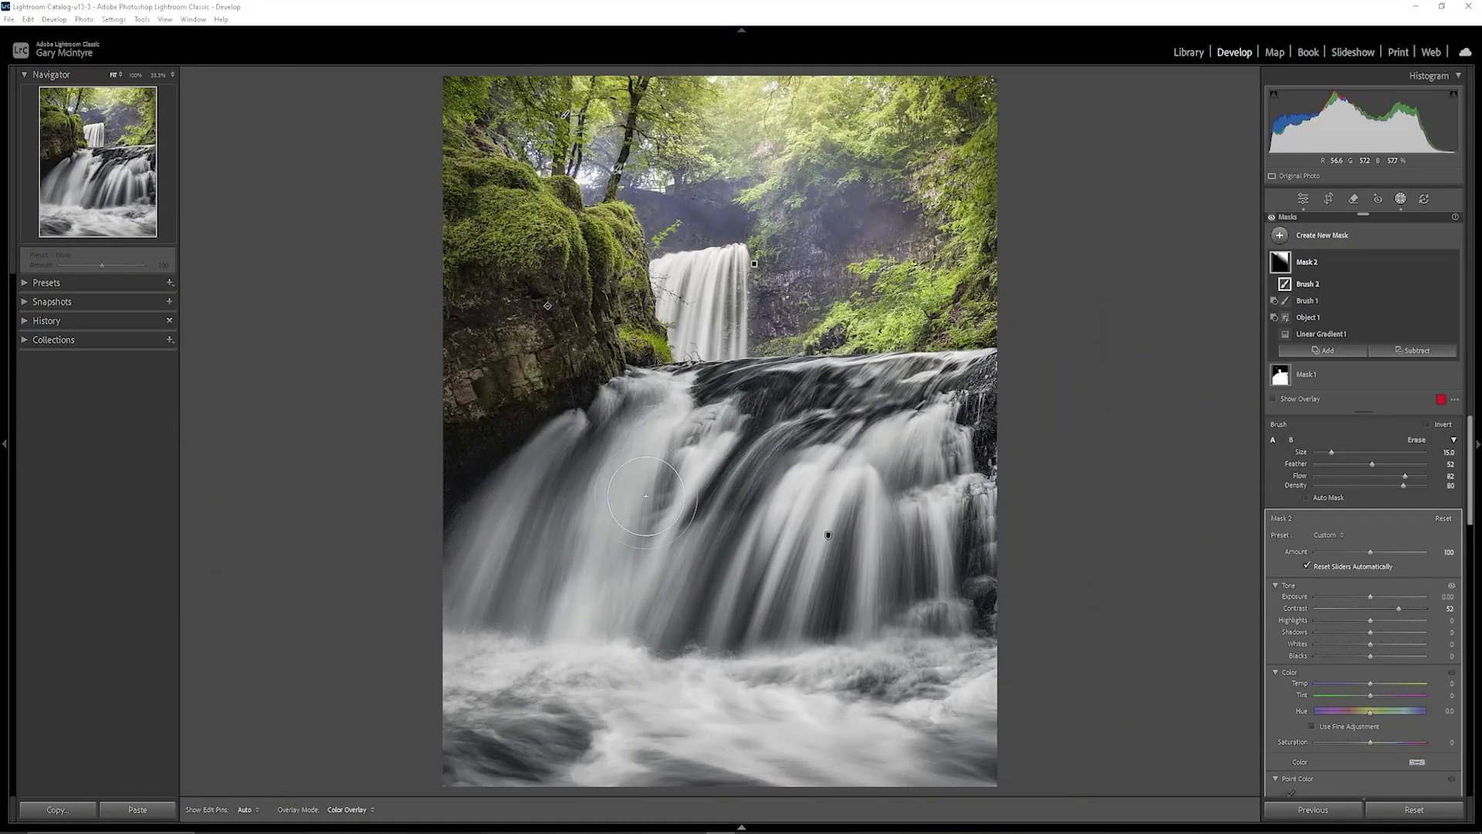
Draw a slightly rotated radial gradient centred over the upper-right canopy
left_click(1283, 242)
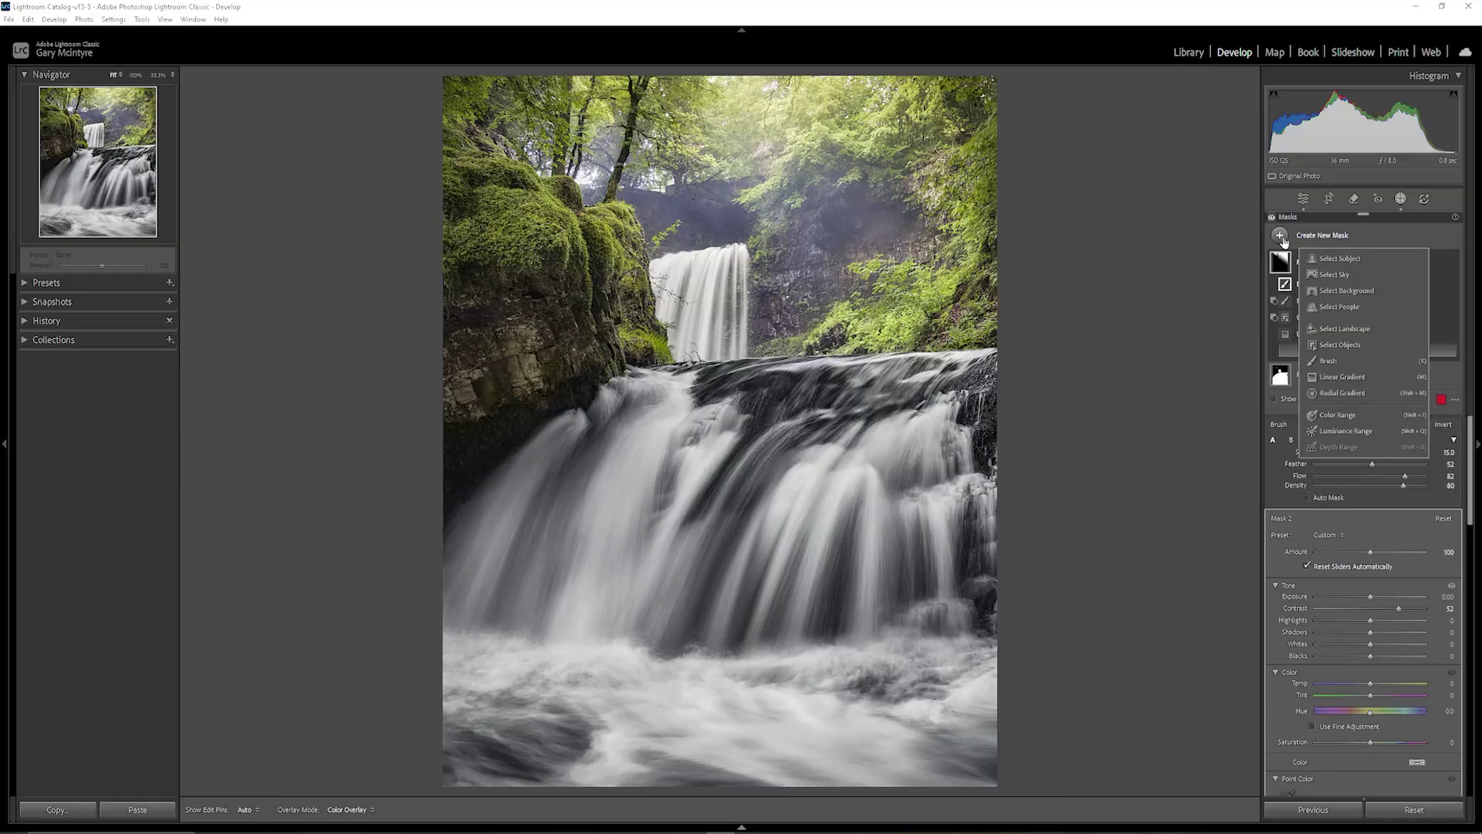
left_click(1343, 393)
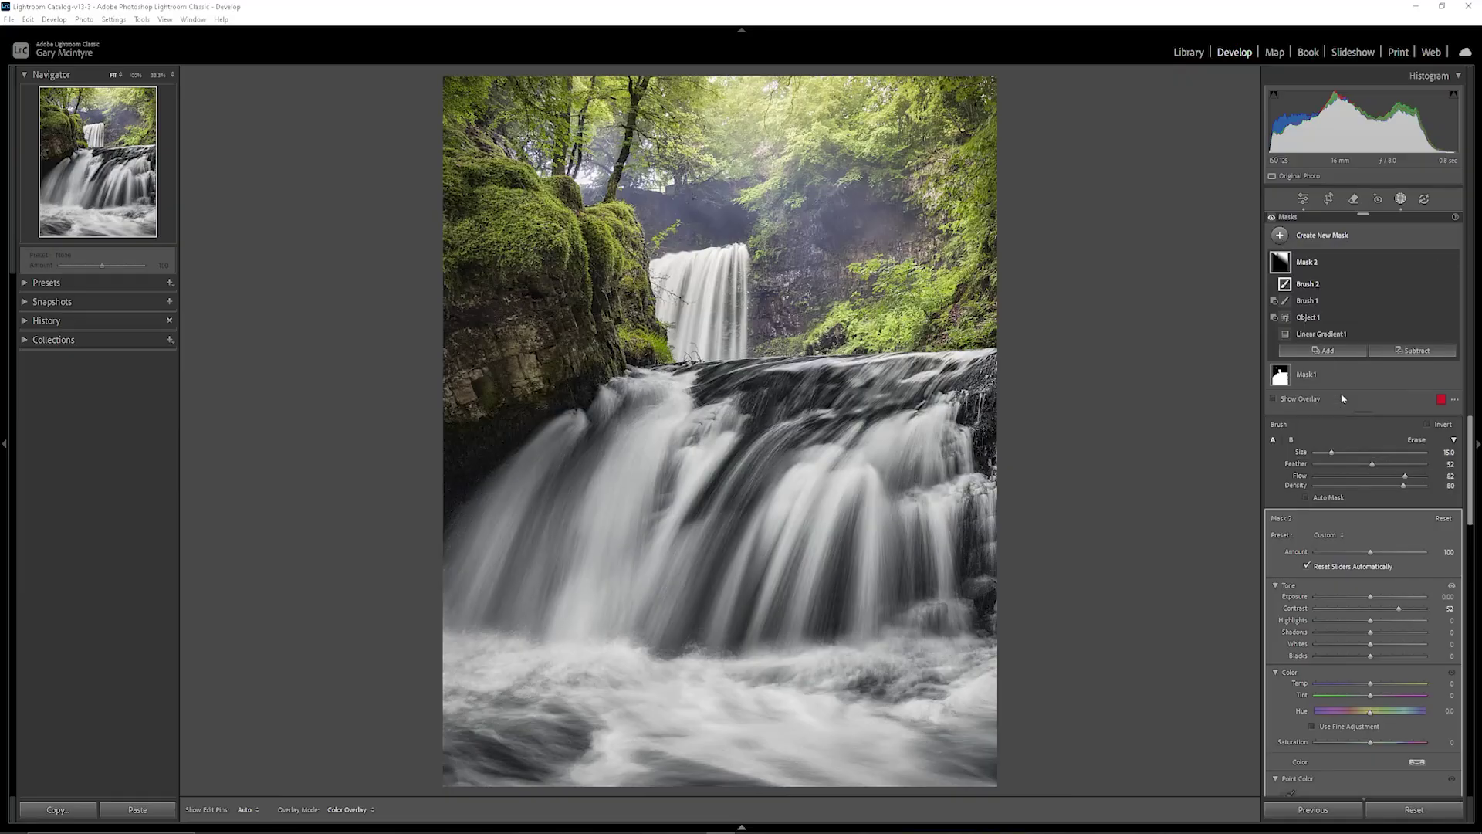
left_click_drag(962, 154, 1265, 315)
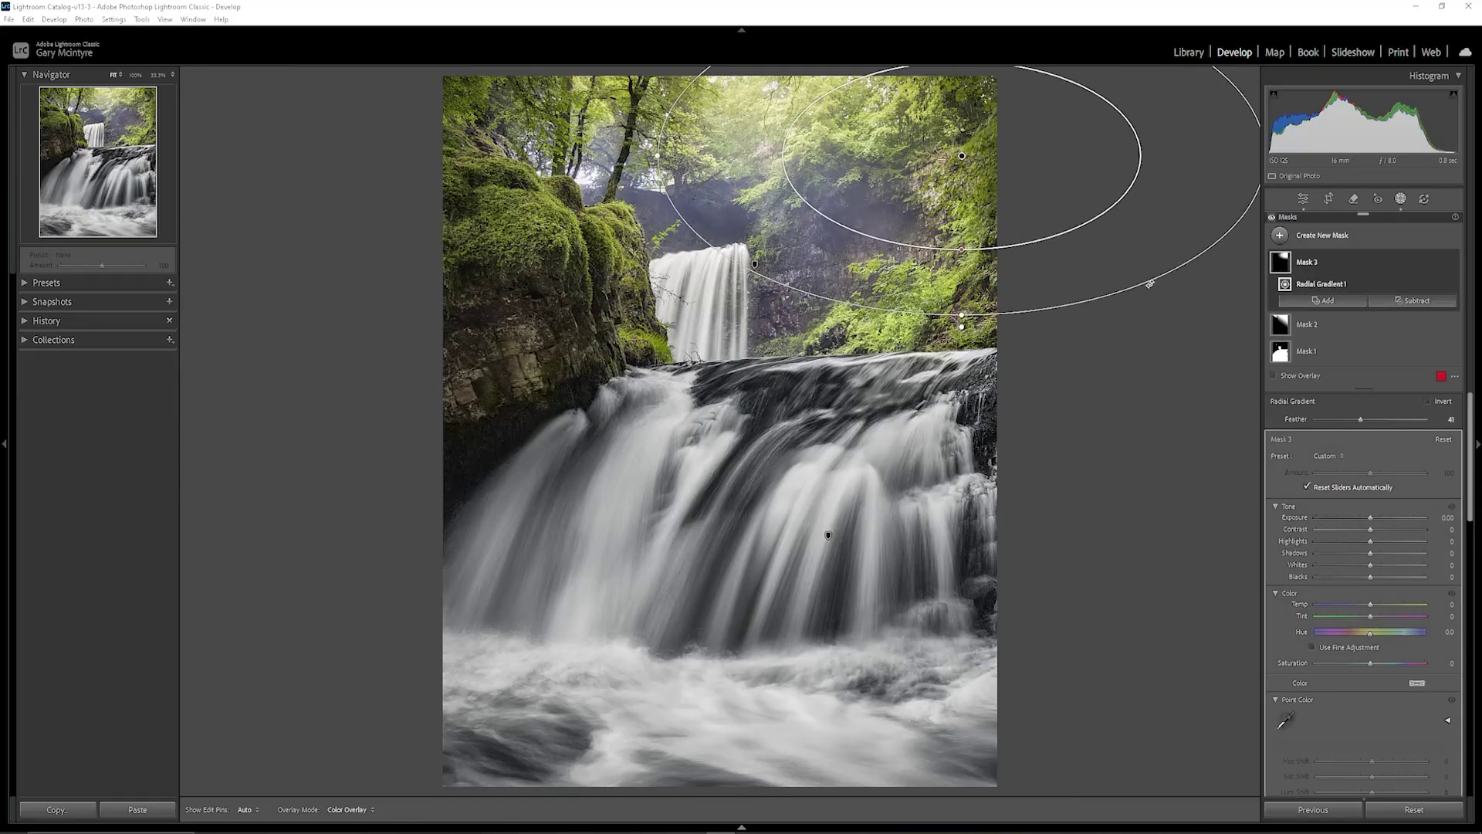
left_click_drag(1149, 283, 1168, 255)
left_click_drag(1039, 159, 961, 152)
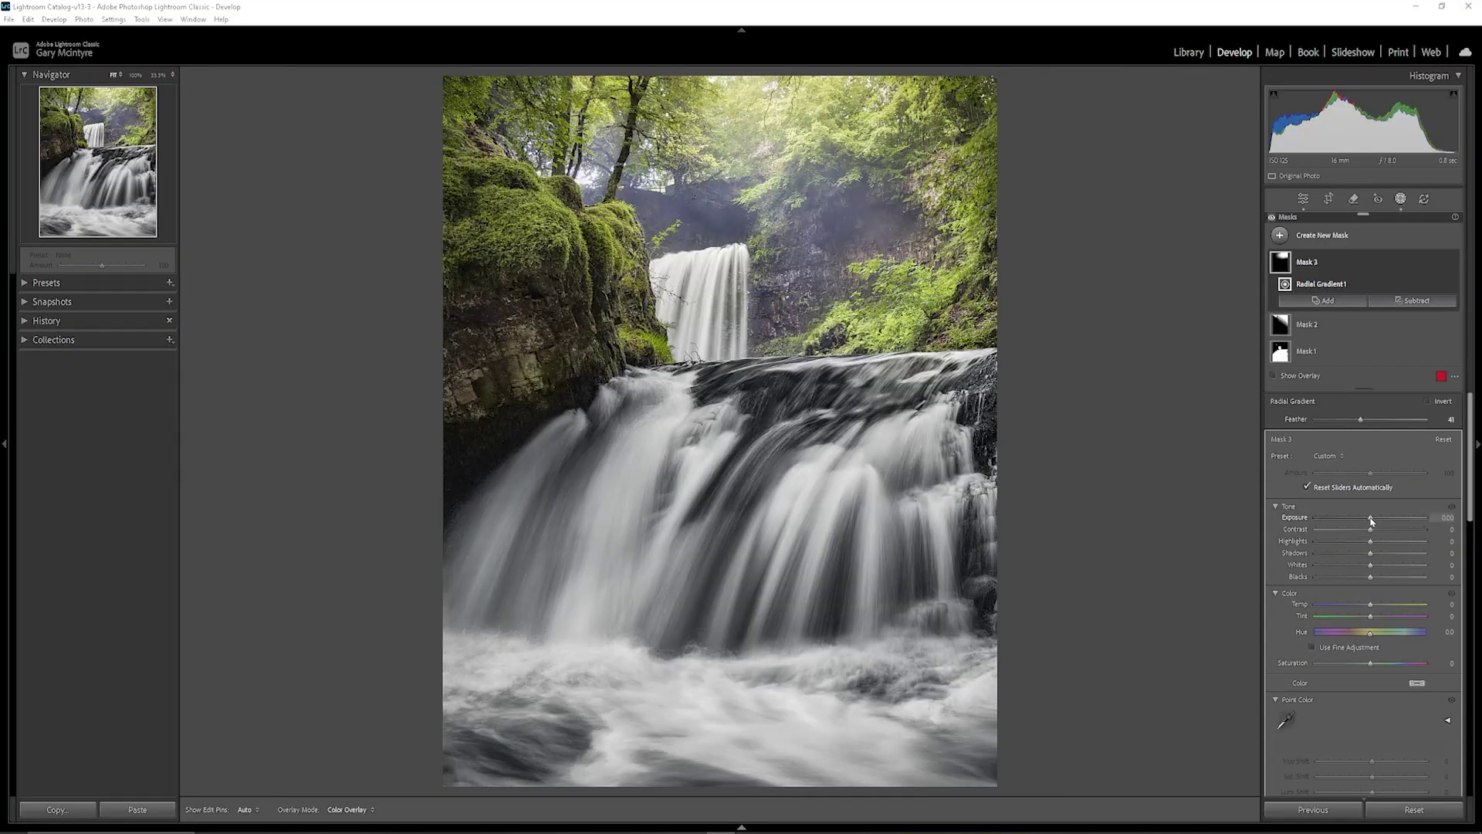
Raise the radial gradient's Exposure to 0.04 and warm its Temp to 16
left_click_drag(1371, 521, 1331, 541)
mouse_move(782, 207)
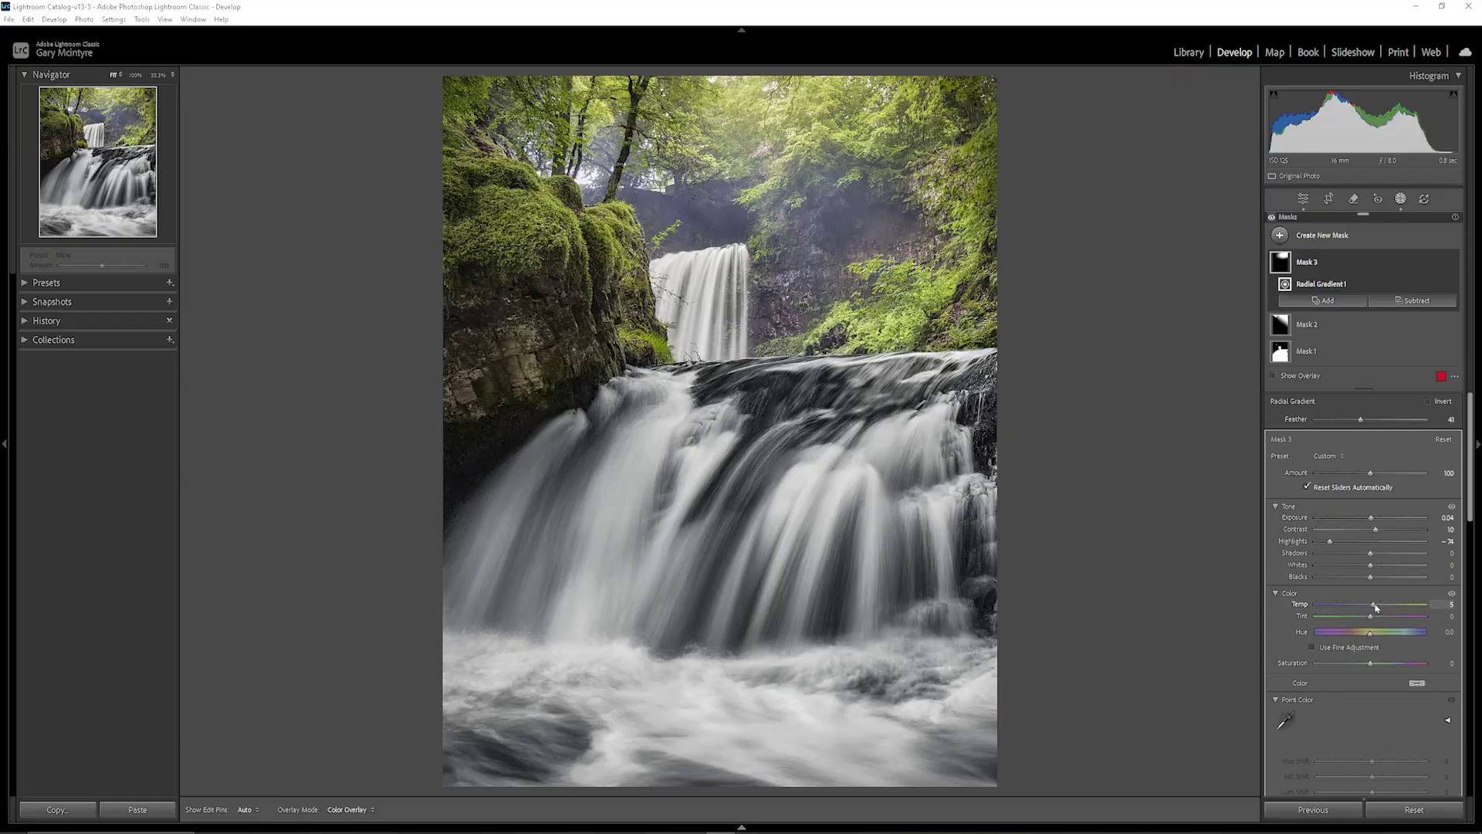
left_click_drag(1375, 607, 1381, 607)
mouse_move(986, 177)
mouse_move(1171, 442)
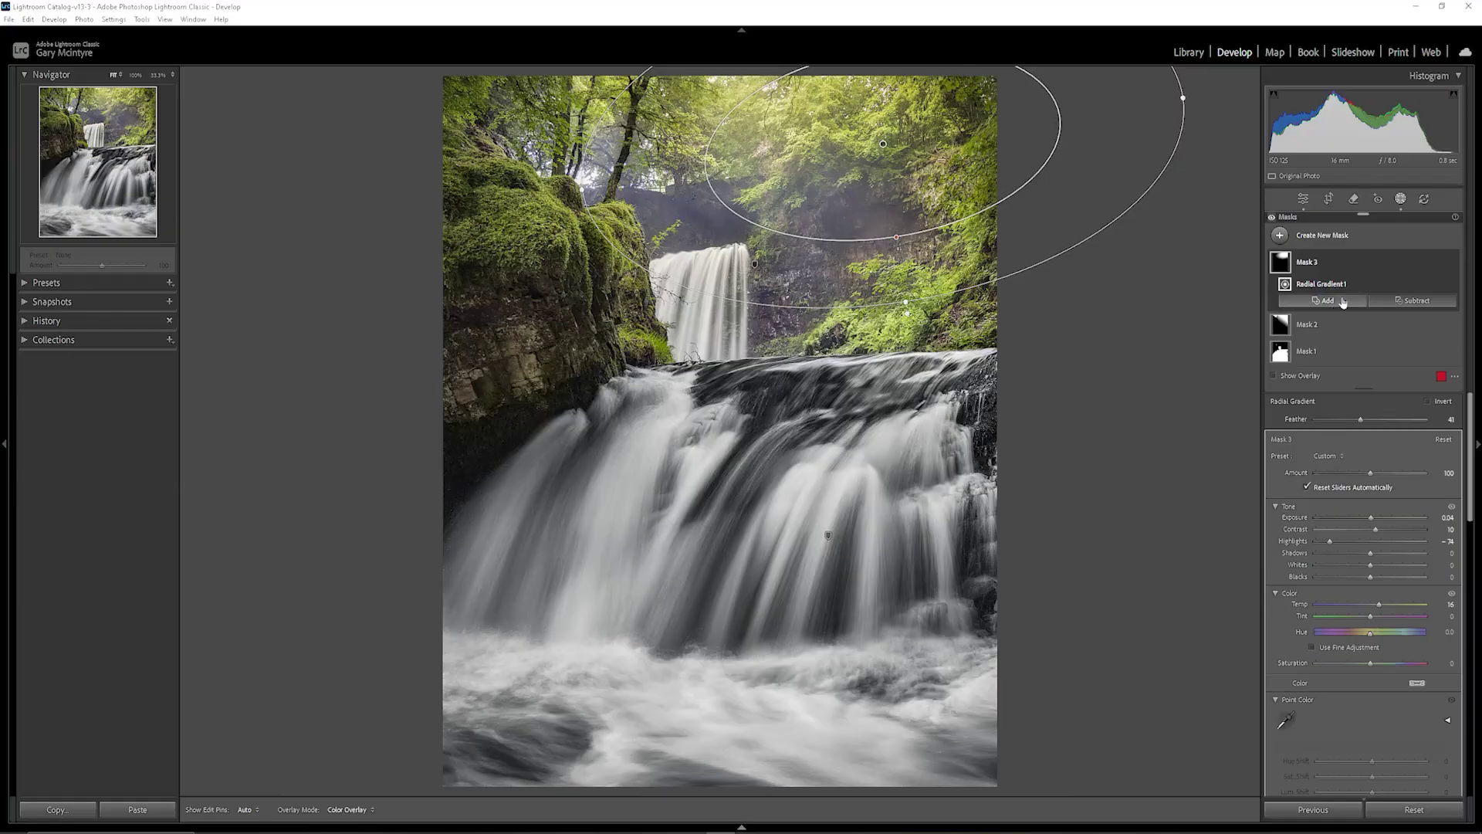
Draw a large radial gradient oval around the whole photo
left_click(1280, 235)
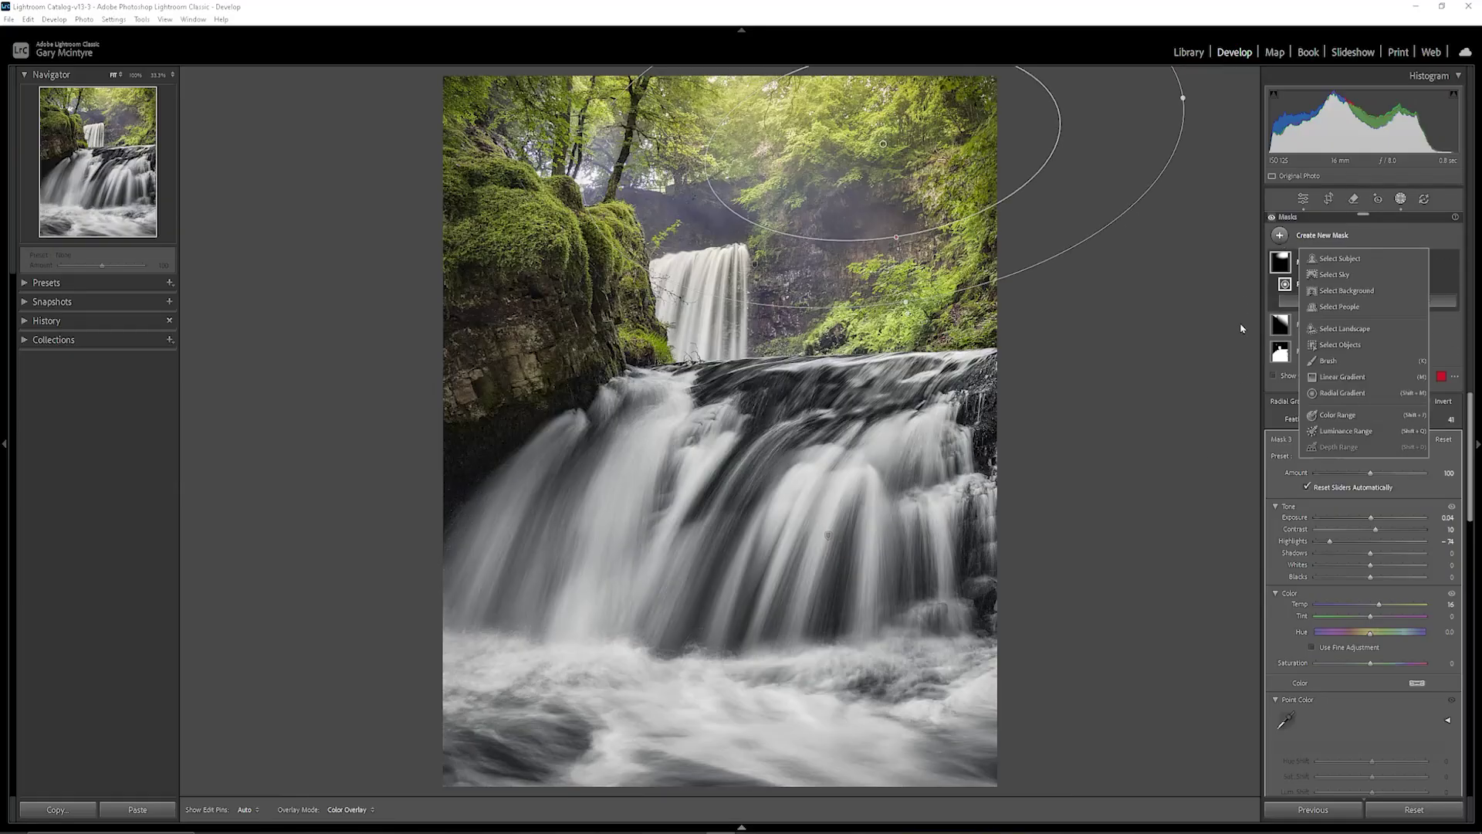
left_click(1336, 414)
left_click(928, 446)
key("ctrl+minus")
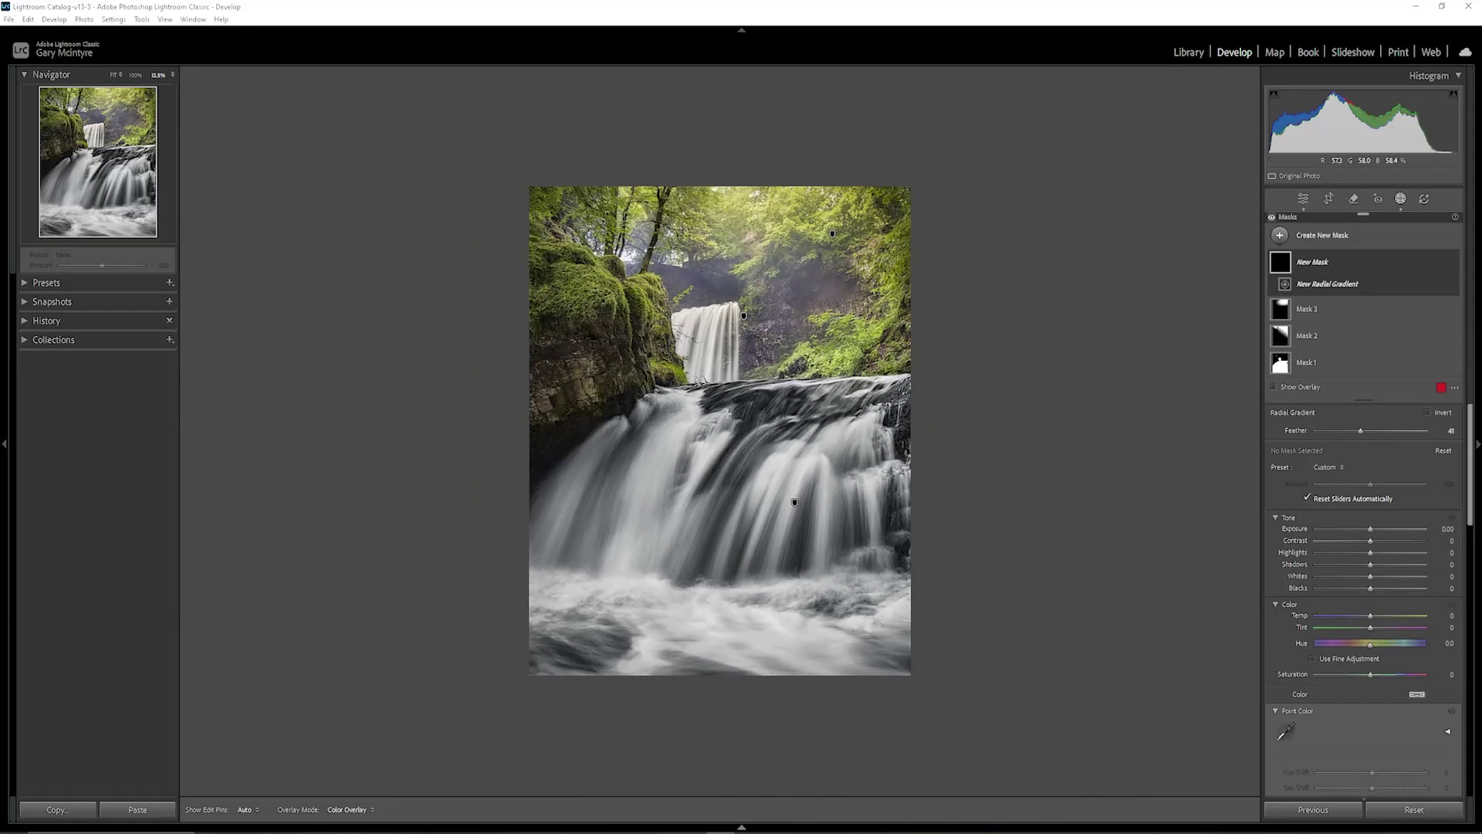
left_click_drag(726, 419, 1084, 832)
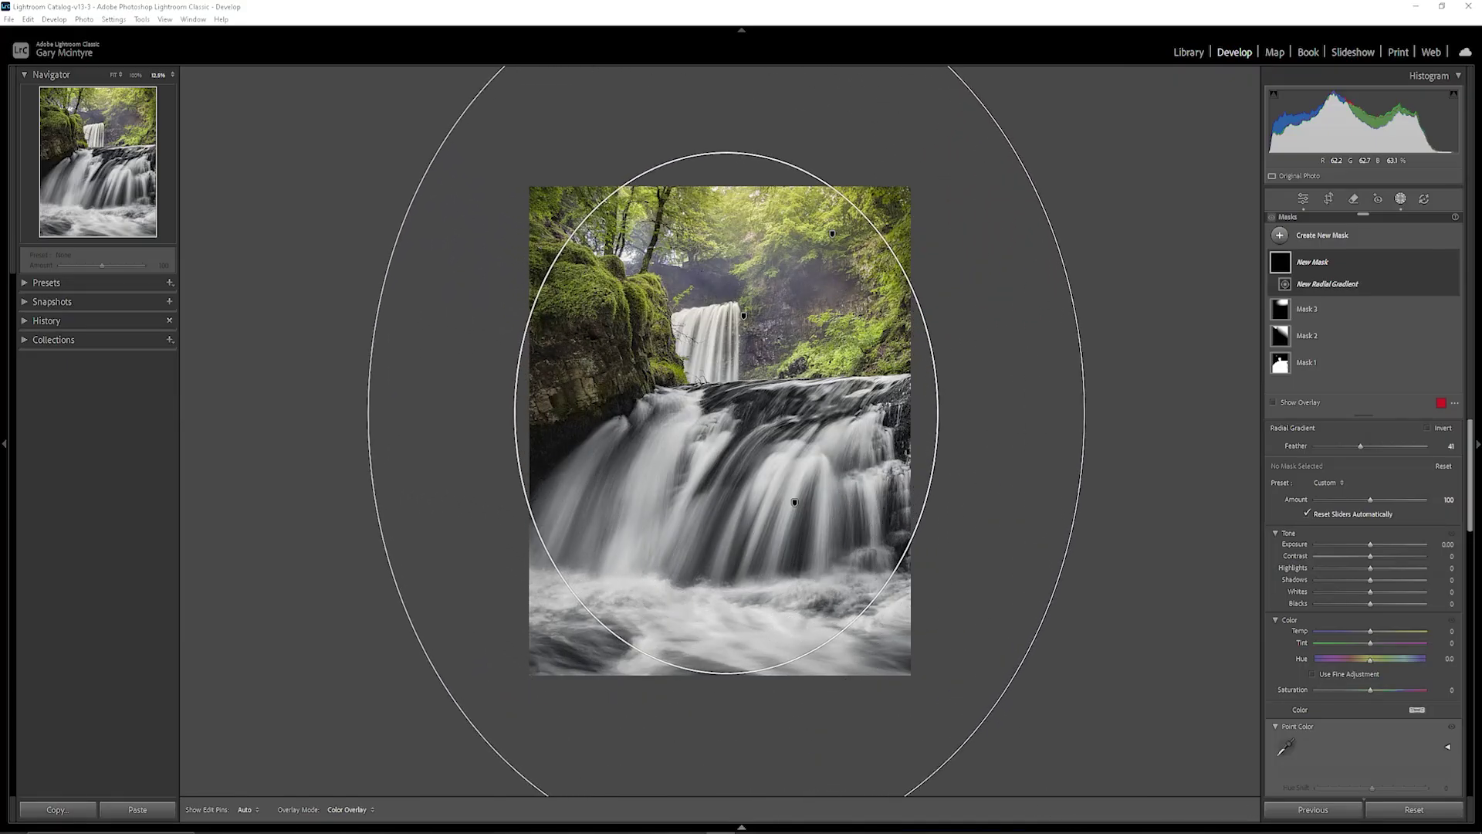
left_click_drag(723, 416, 719, 425)
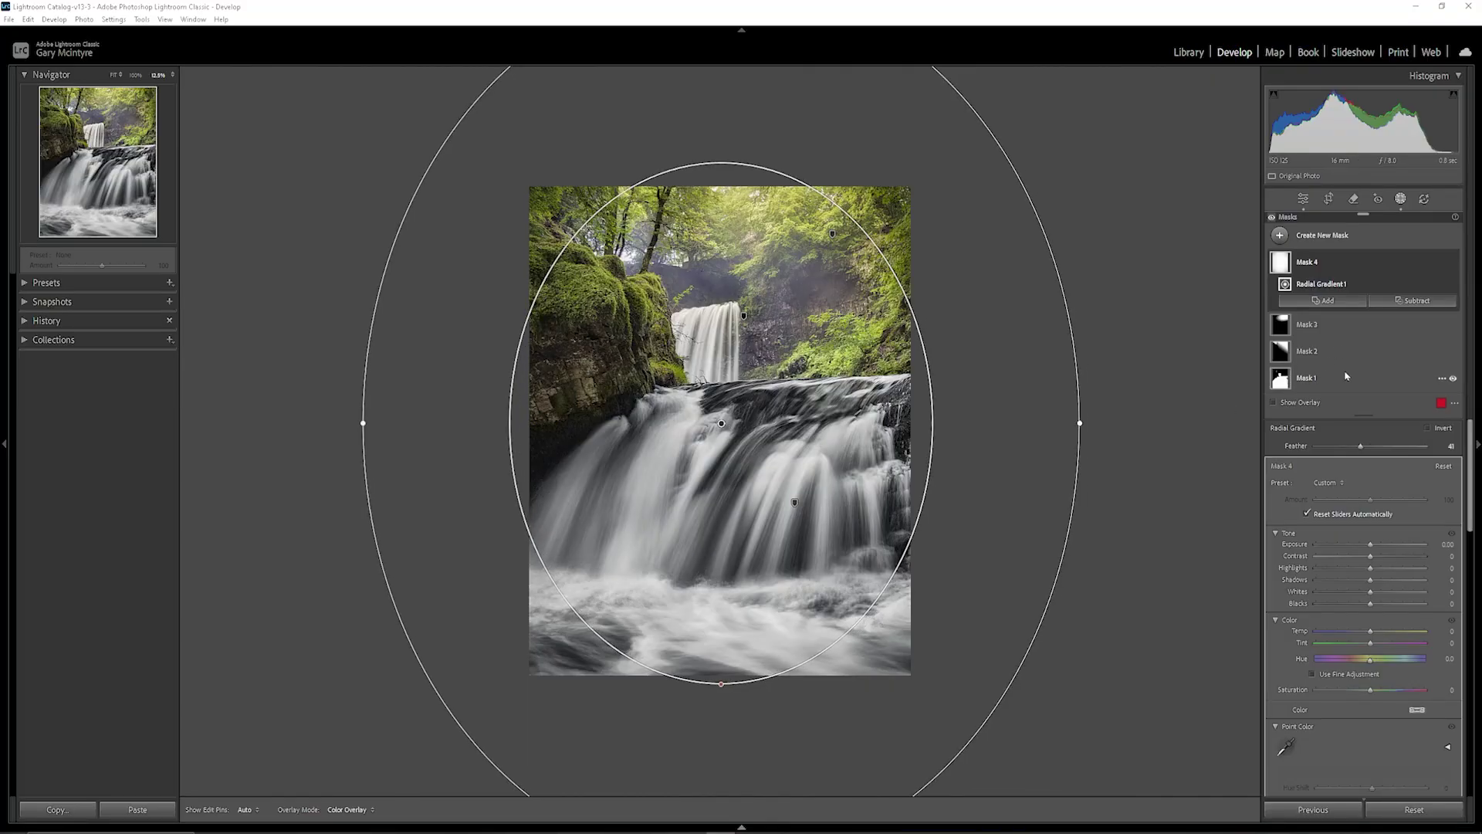
Invert the gradient and lower its Exposure to about -0.09 to darken the edges
left_click(1427, 430)
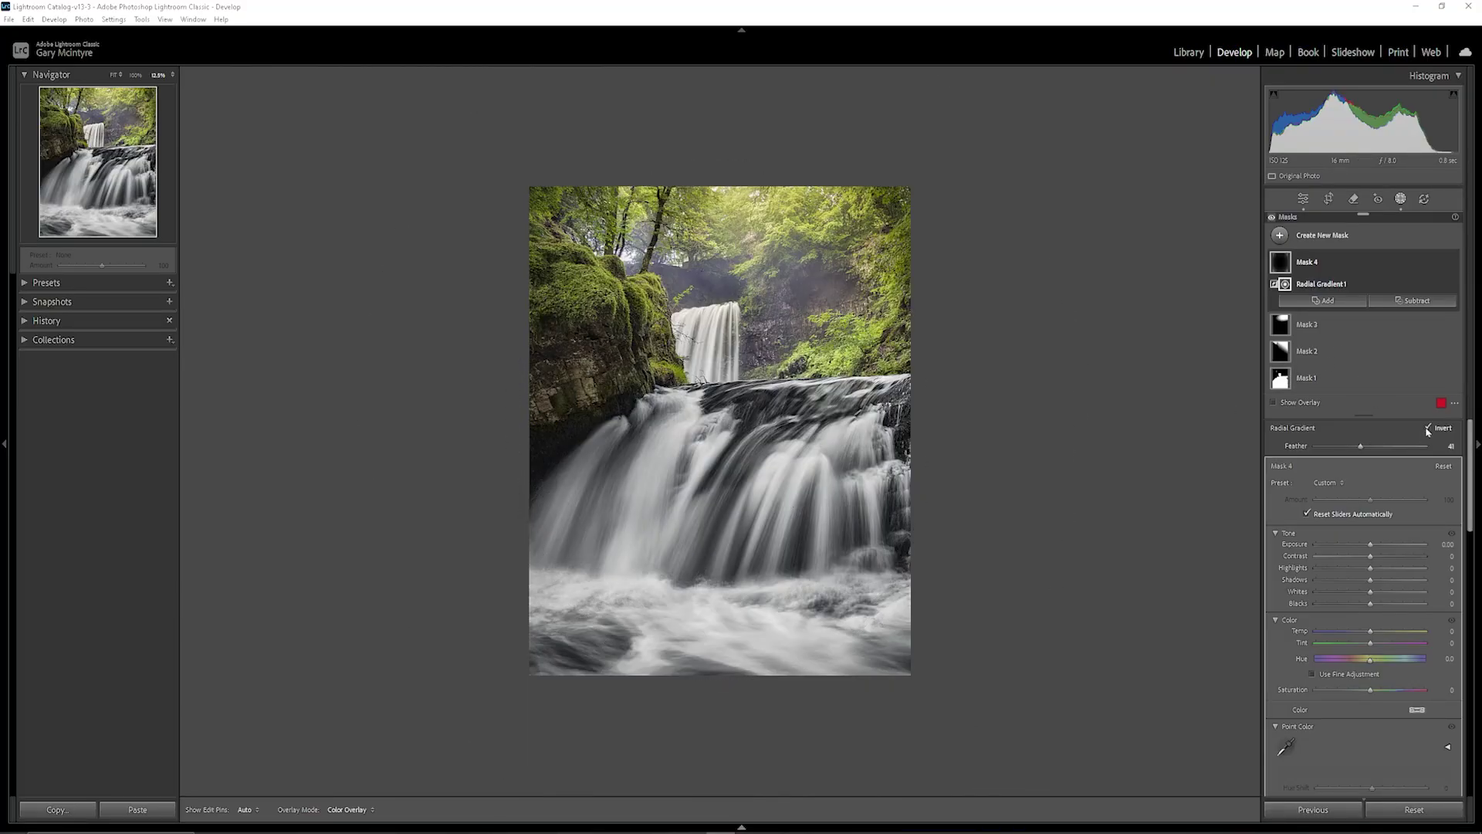
left_click(1273, 402)
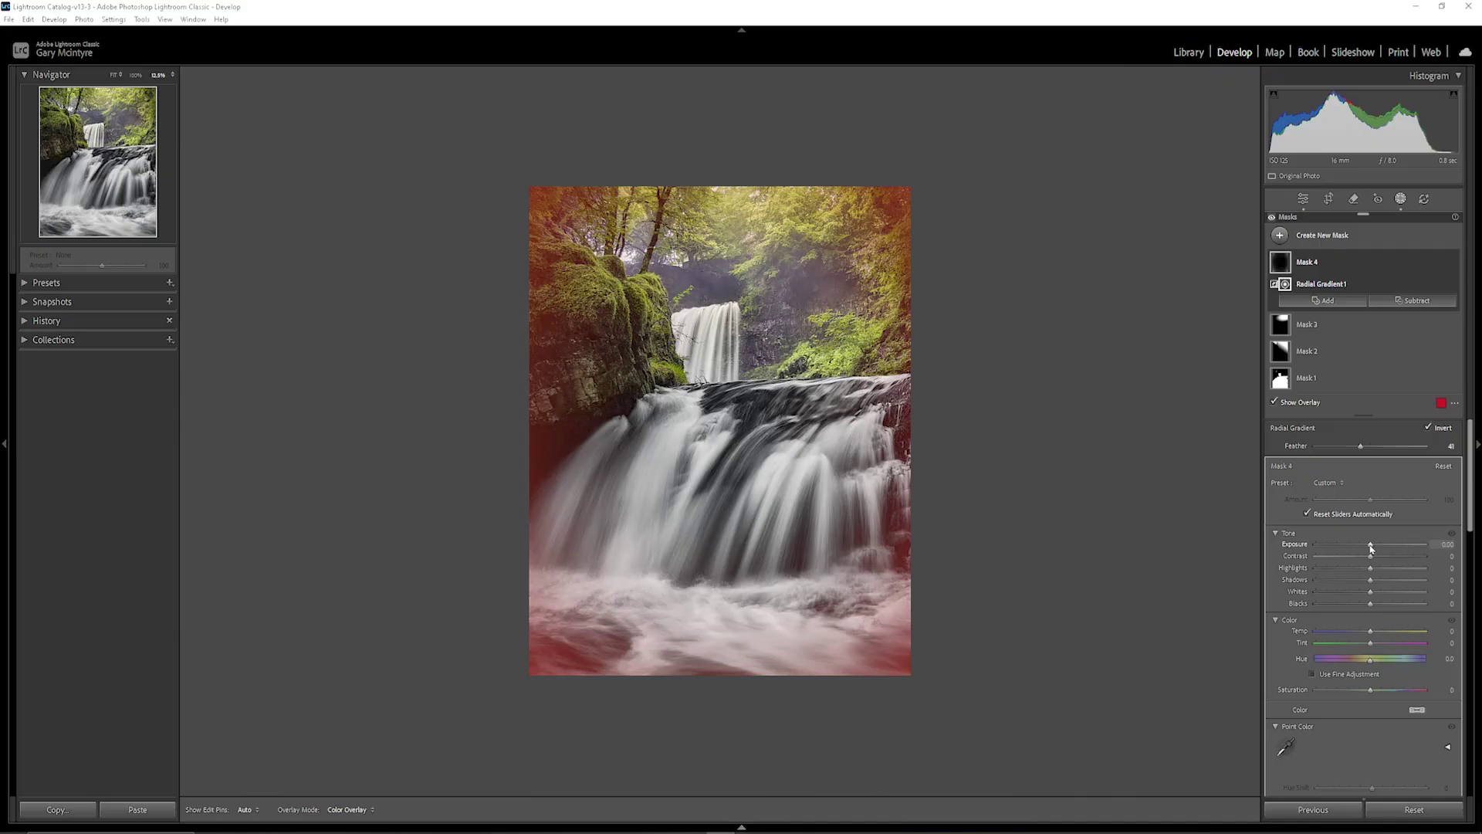
key("o")
left_click_drag(1370, 548, 1373, 548)
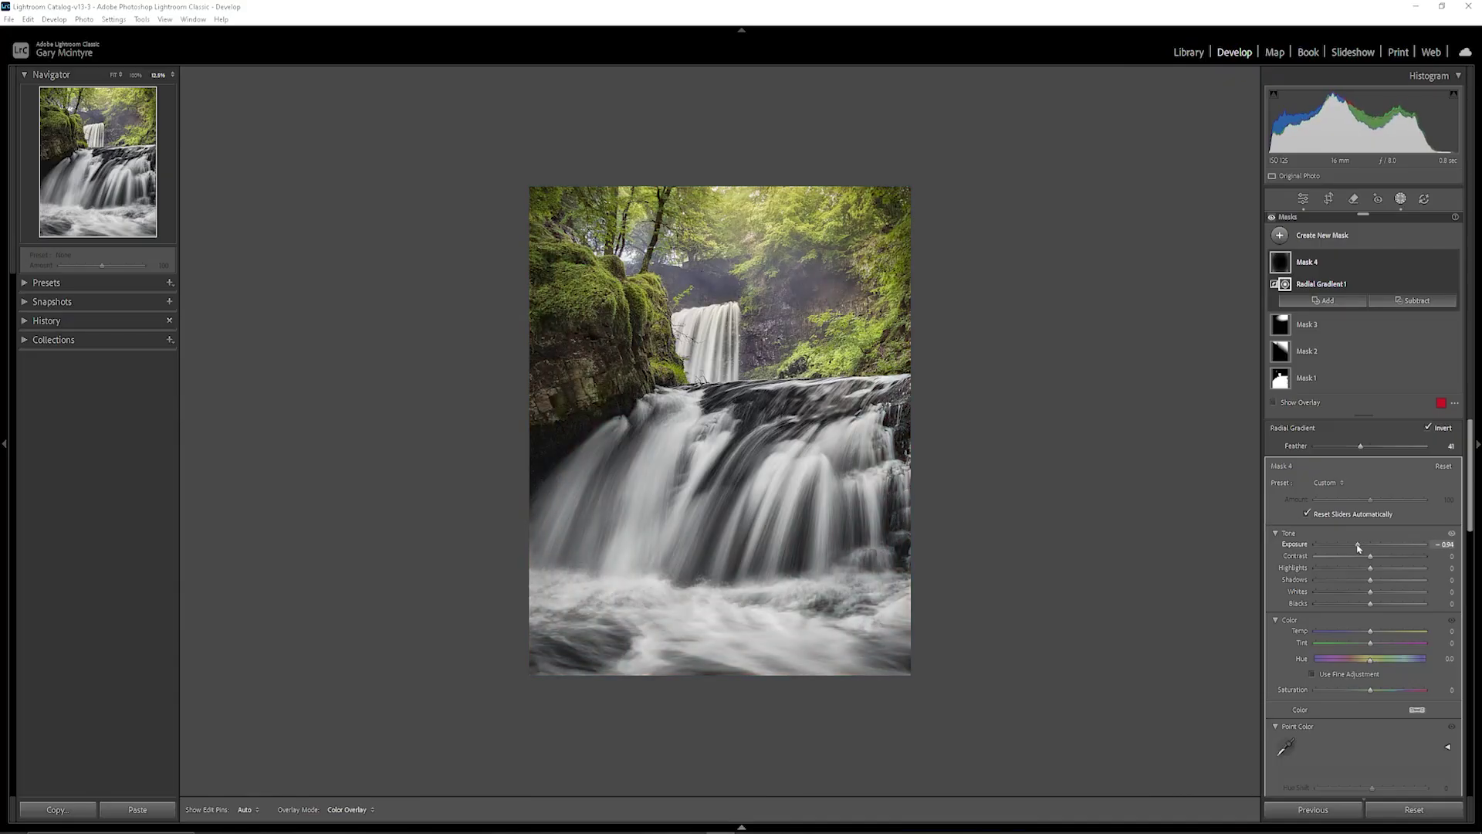
Add a brush component to Mask 4
key("k")
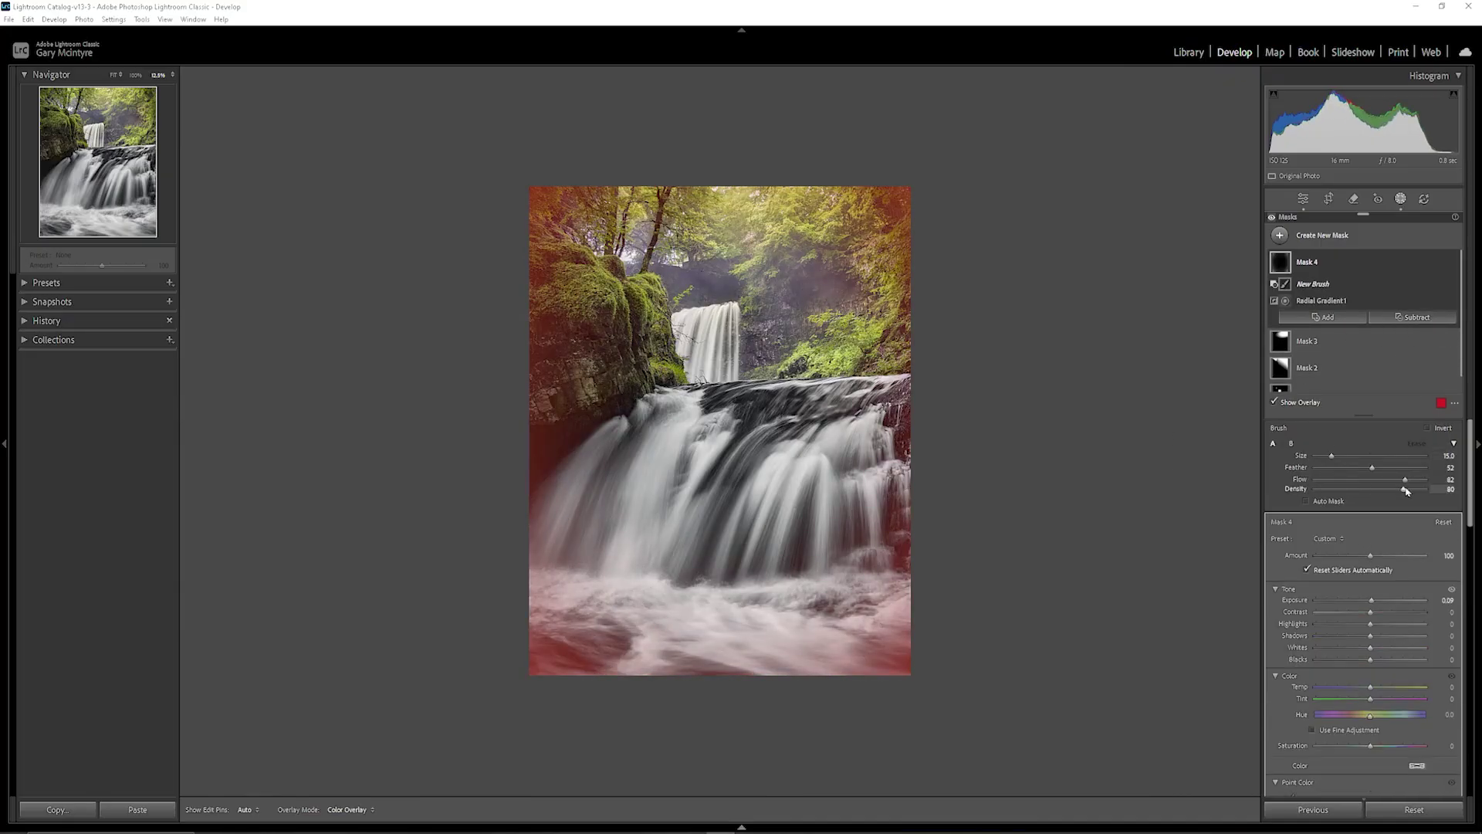
scroll(775, 181, "up", 8)
Add a linear gradient mask over the lower water with Texture 20, Clarity 41 and added Dehaze
mouse_move(478, 830)
left_click(1312, 236)
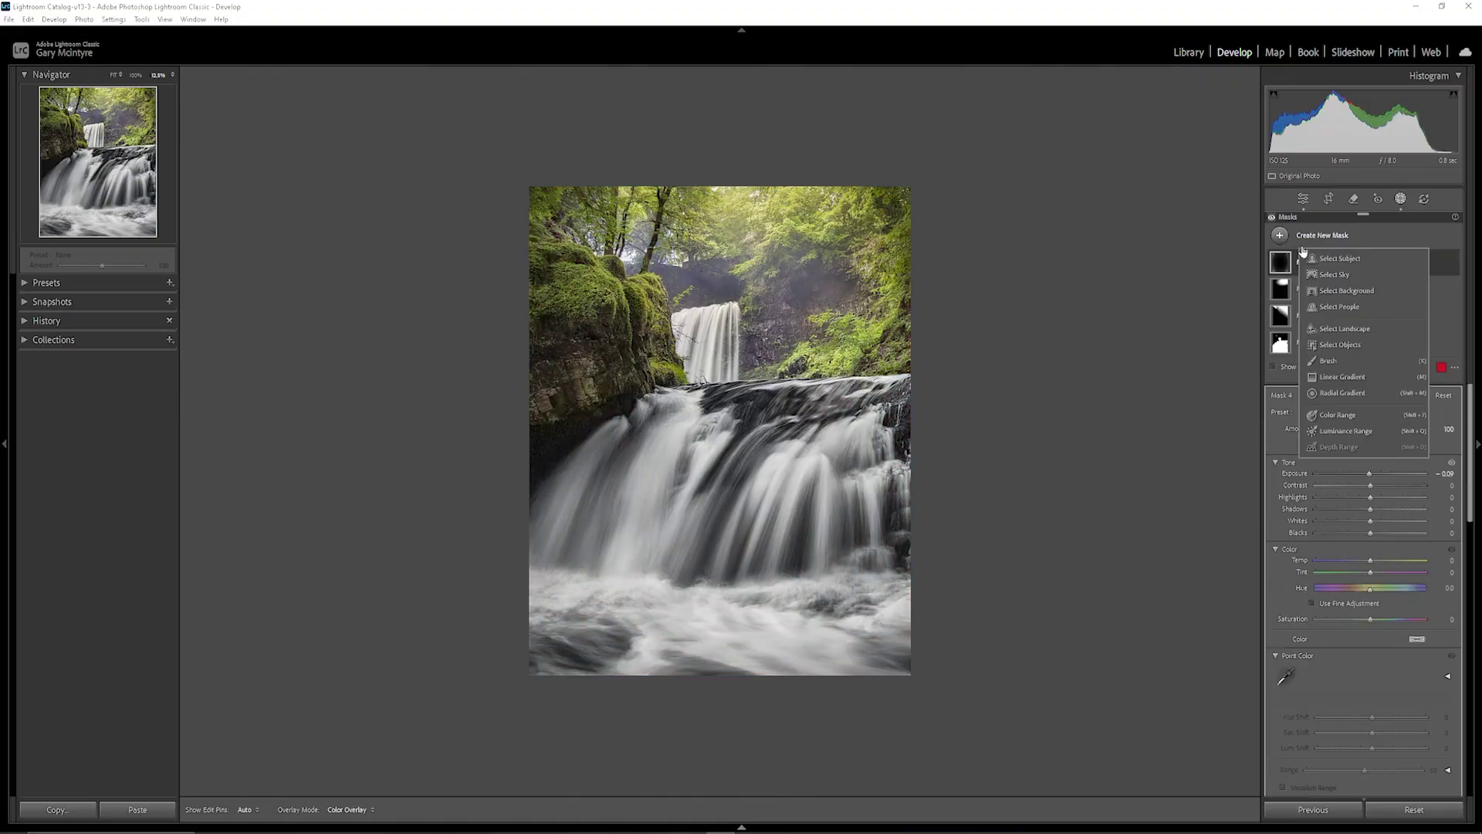
left_click(1342, 376)
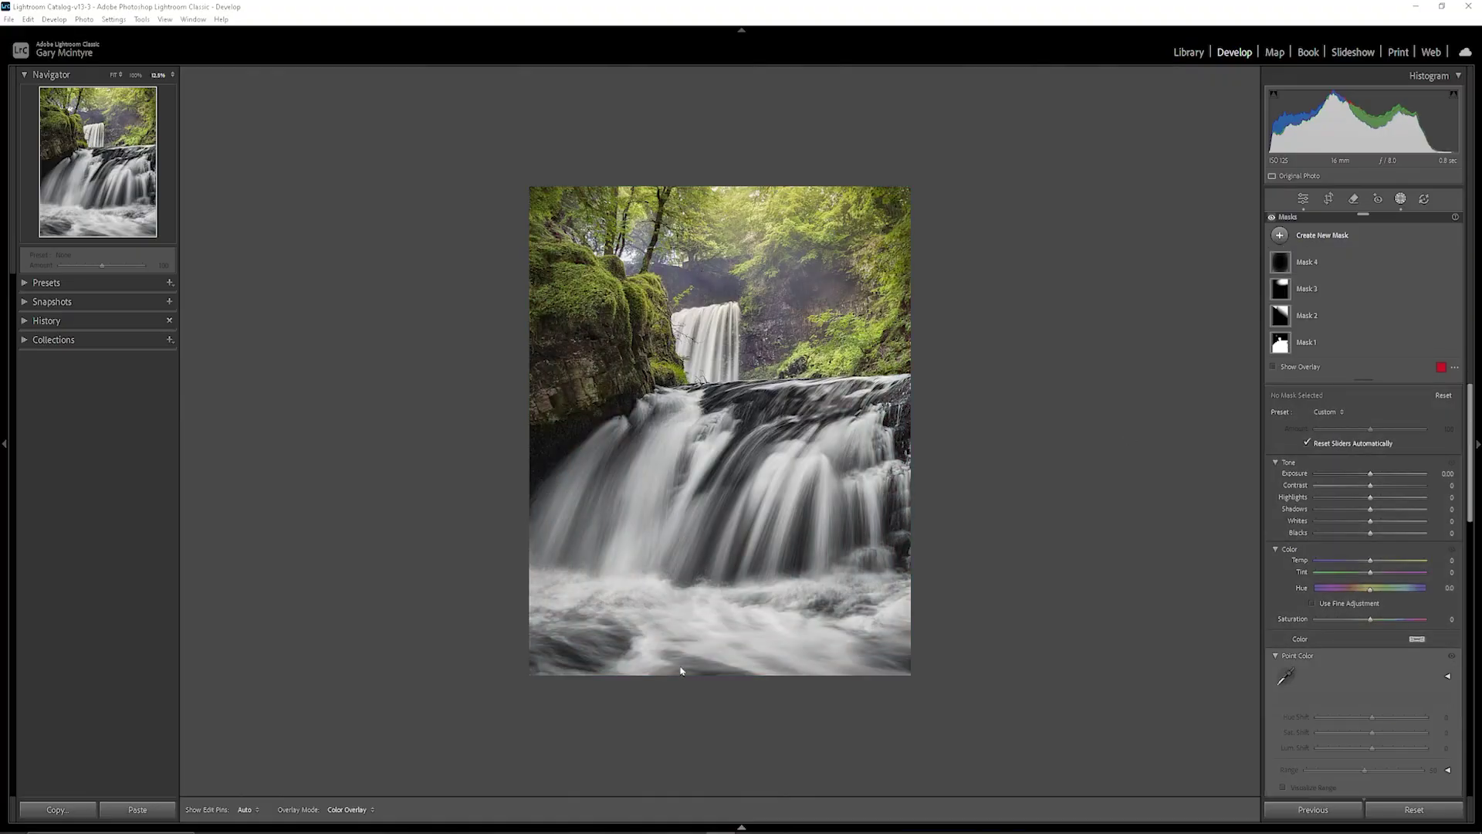
left_click_drag(680, 662, 704, 526)
left_click_drag(688, 623, 695, 588)
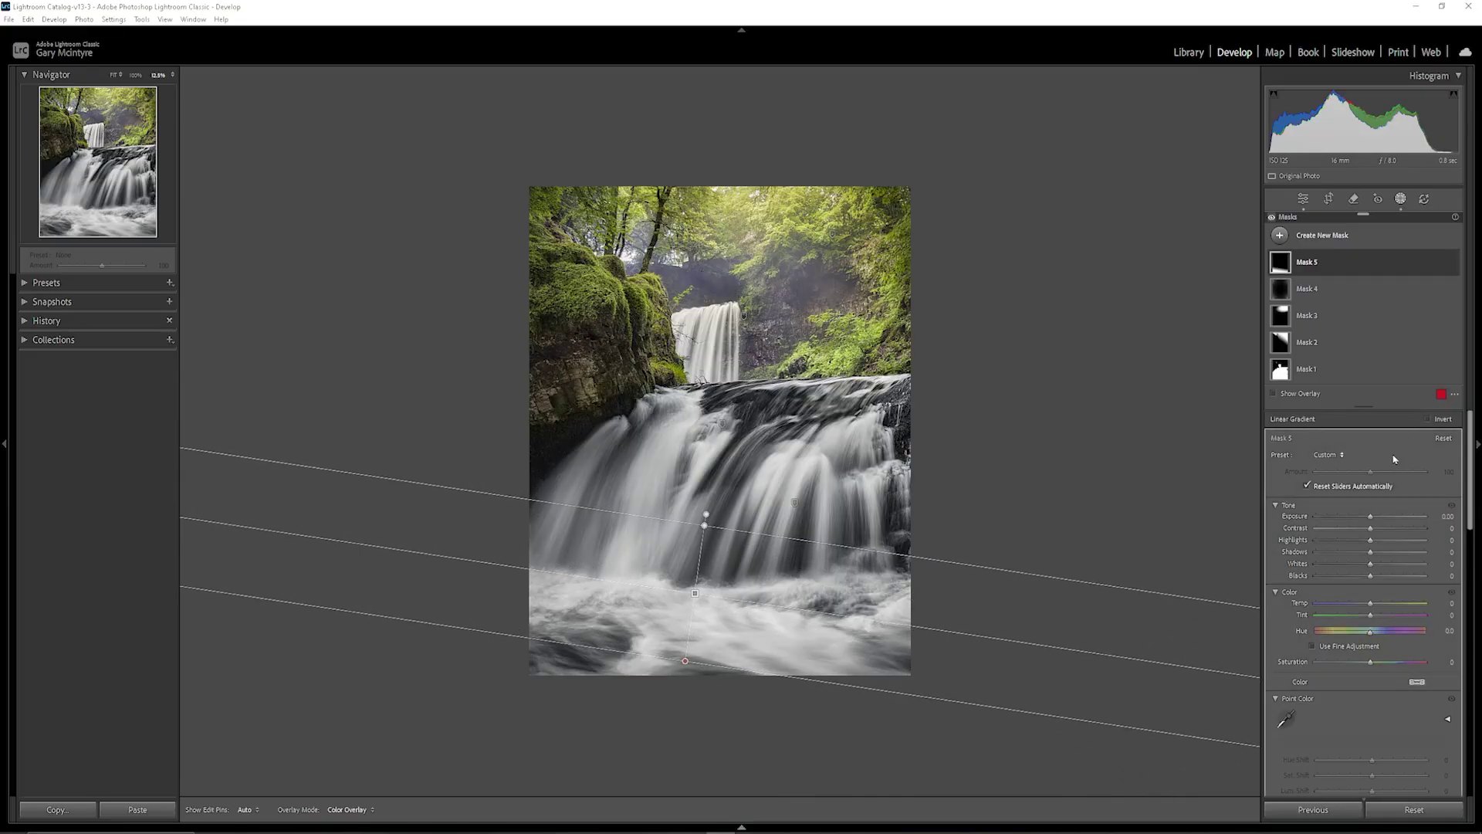
scroll(1380, 663, "down", 5)
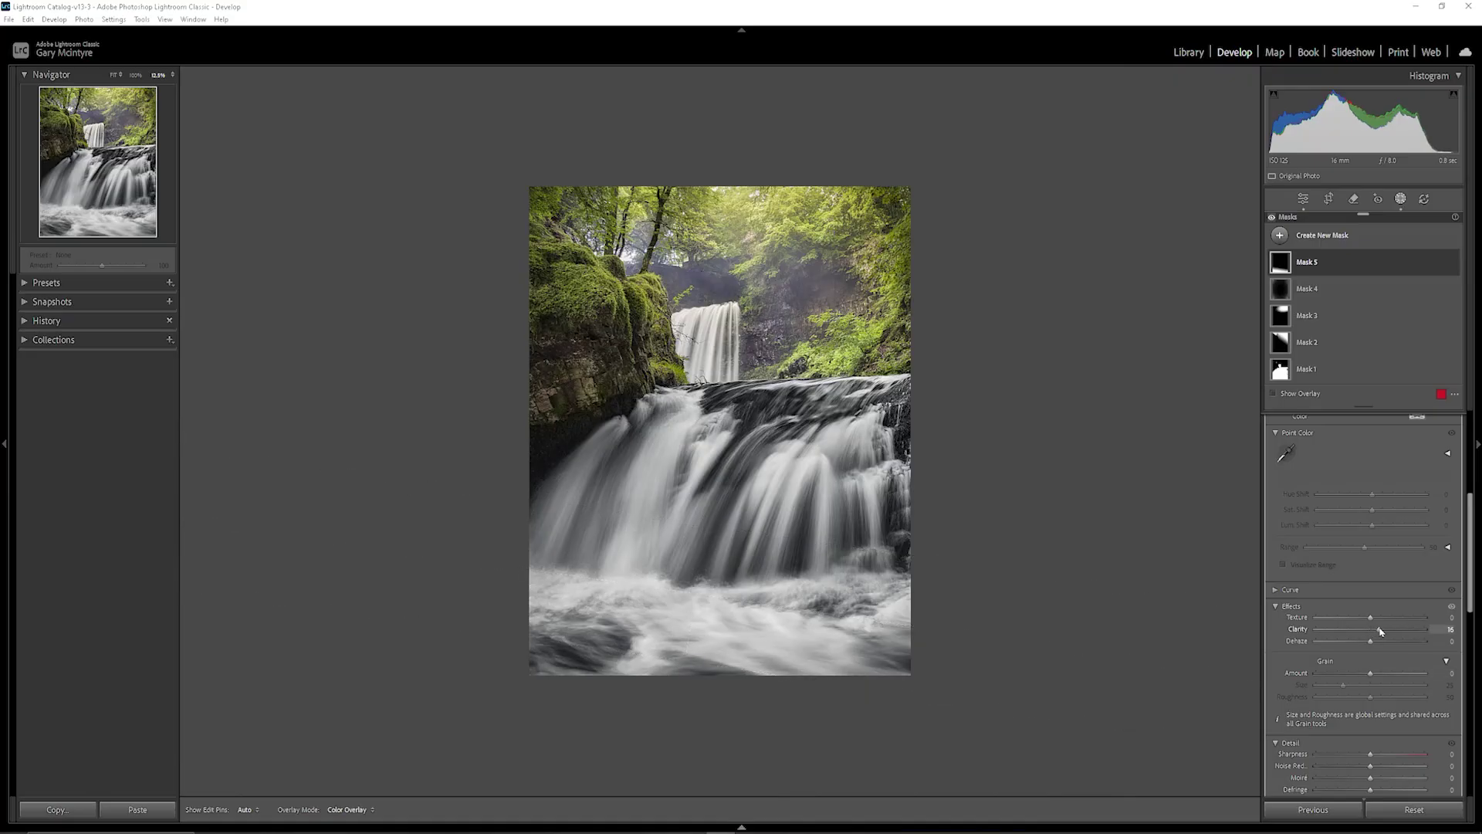
left_click_drag(1381, 631, 1396, 632)
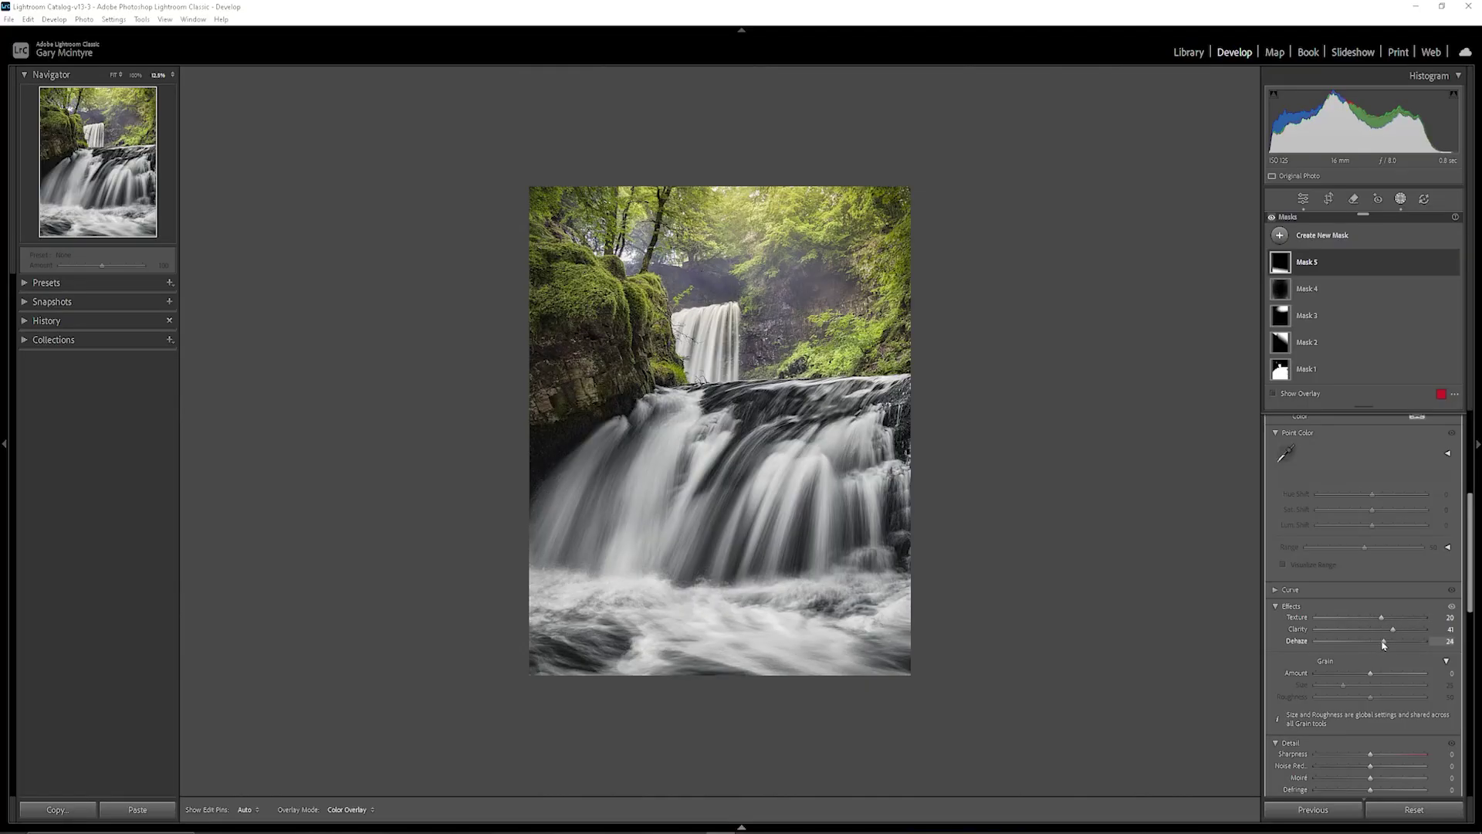
left_click_drag(1370, 643, 1381, 644)
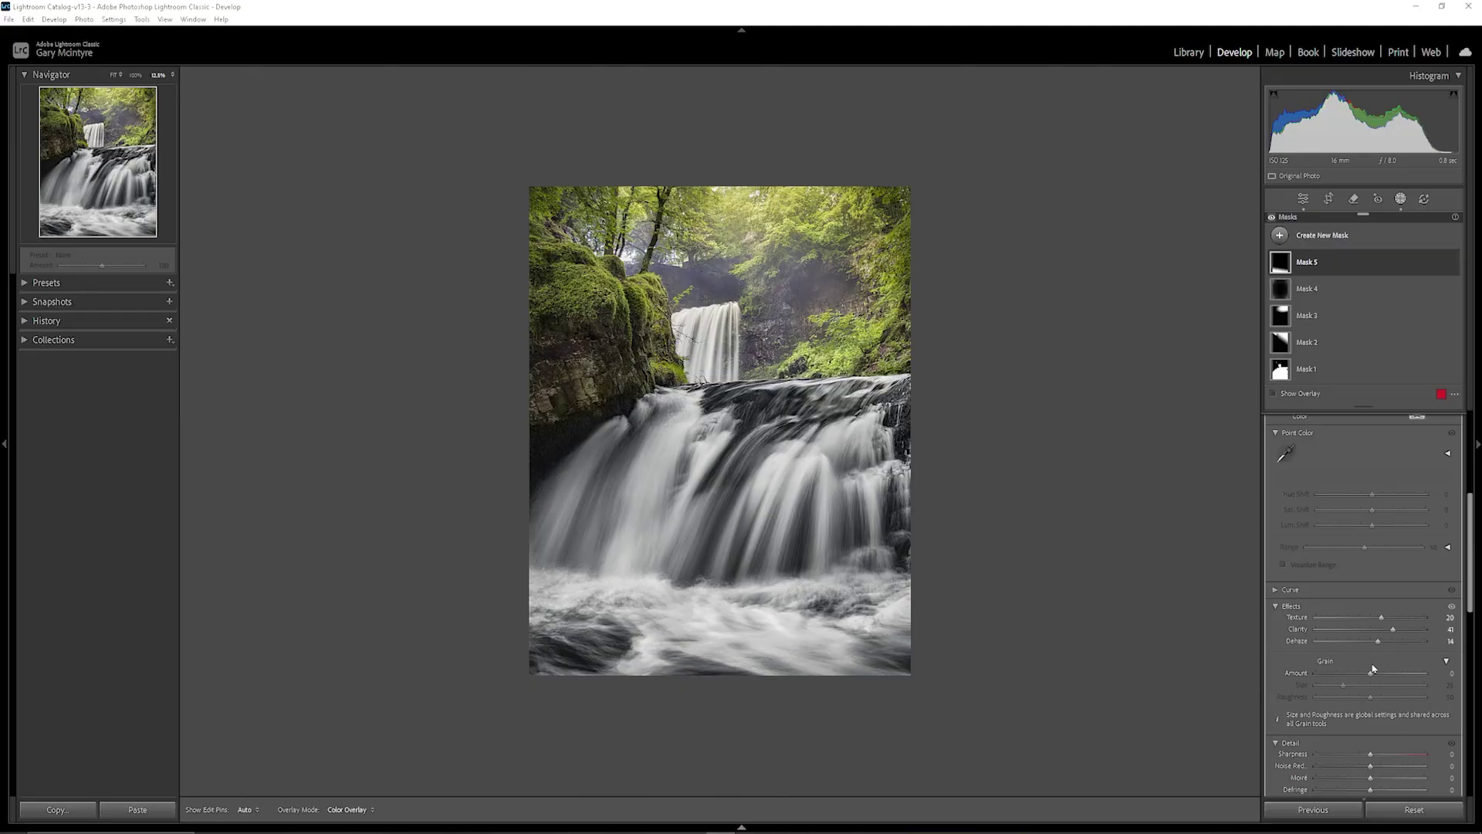
Fit the photo in the Navigator, exit masking and collapse the Point Color panel
left_click(113, 76)
key("shift+w")
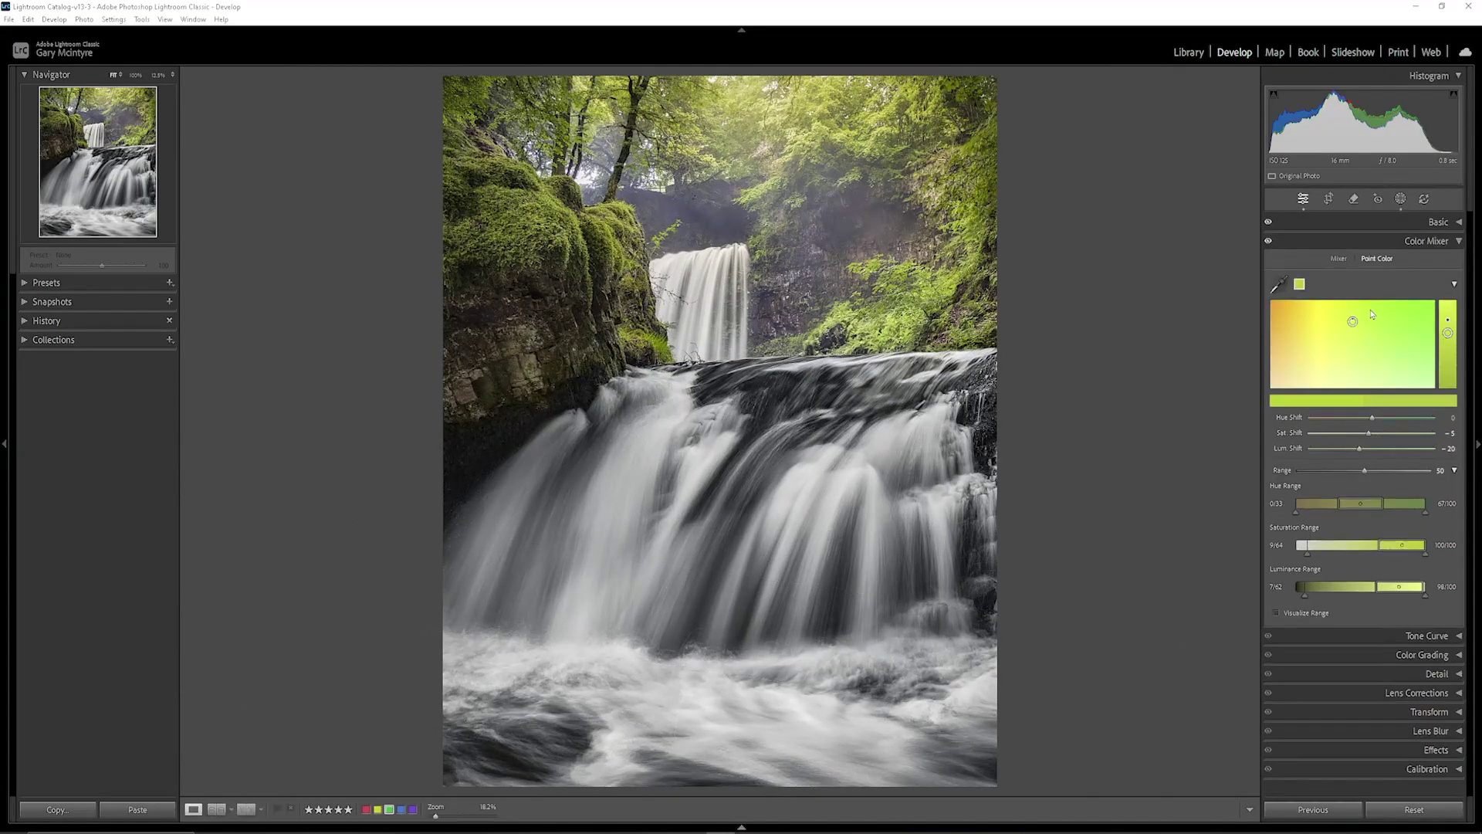
left_click(1455, 285)
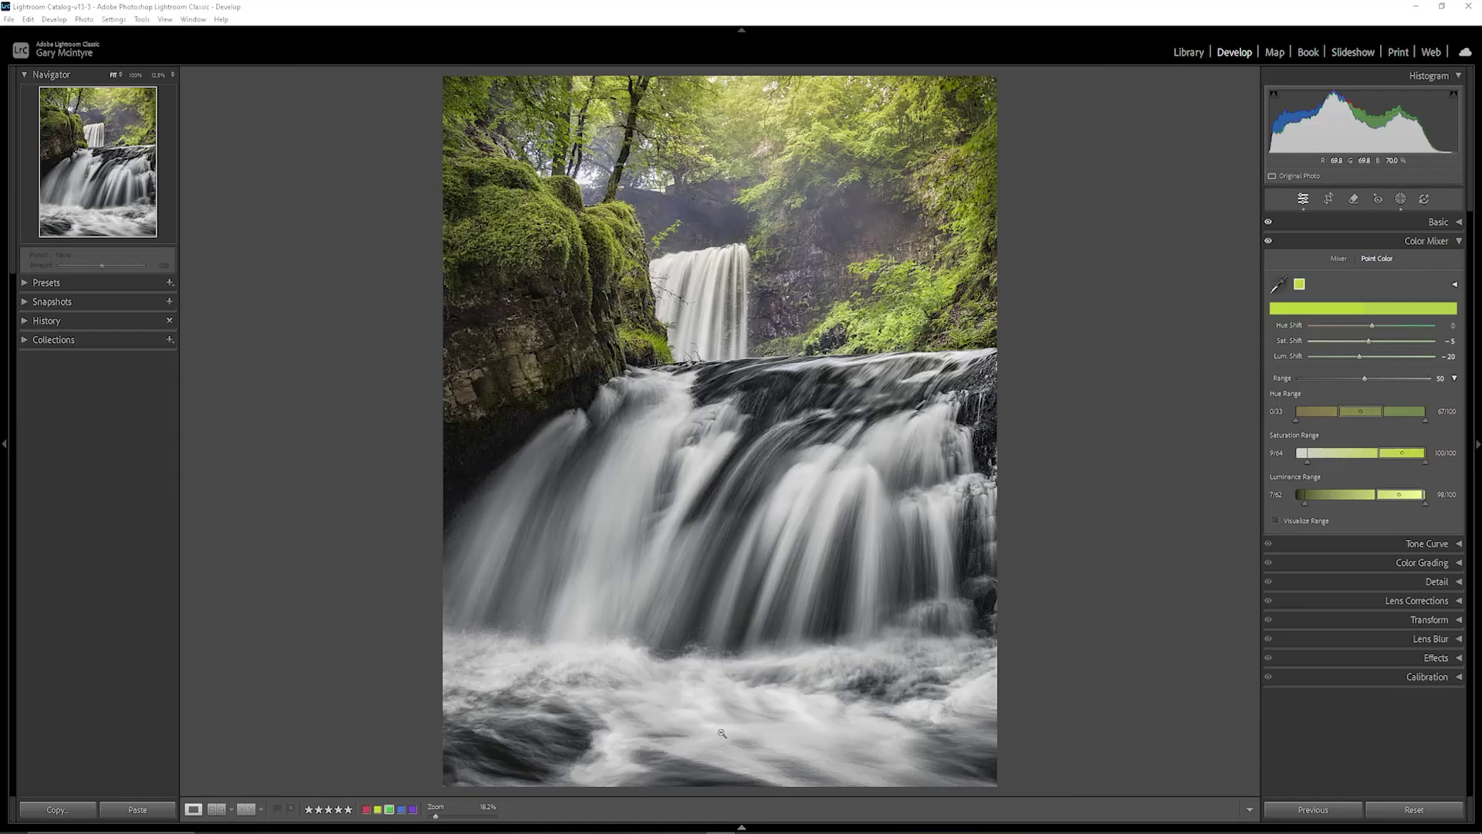
Send the photo to Photoshop with Edit In > Edit in Adobe Photoshop 2025
right_click(771, 340)
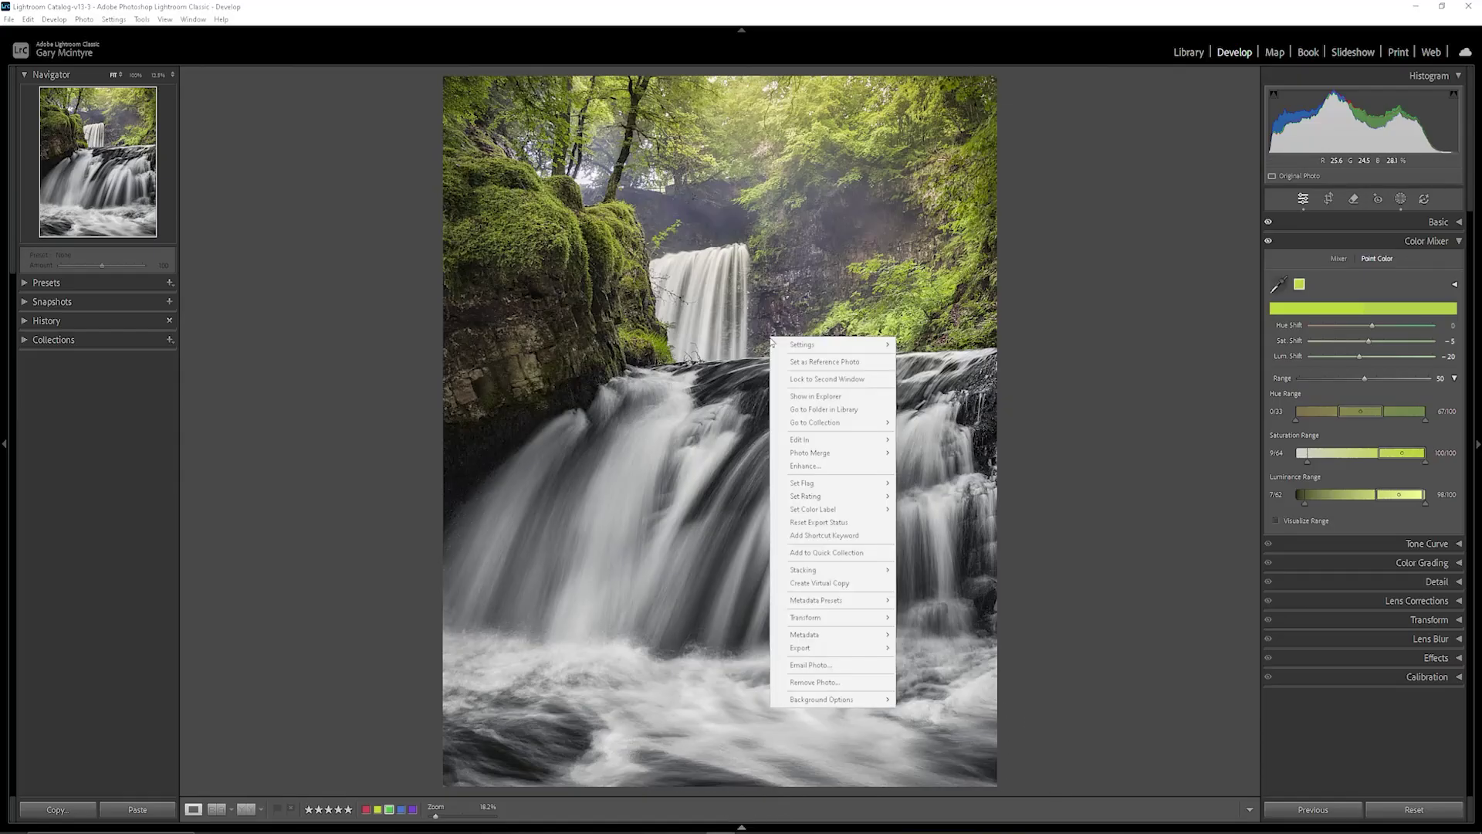
mouse_move(805, 440)
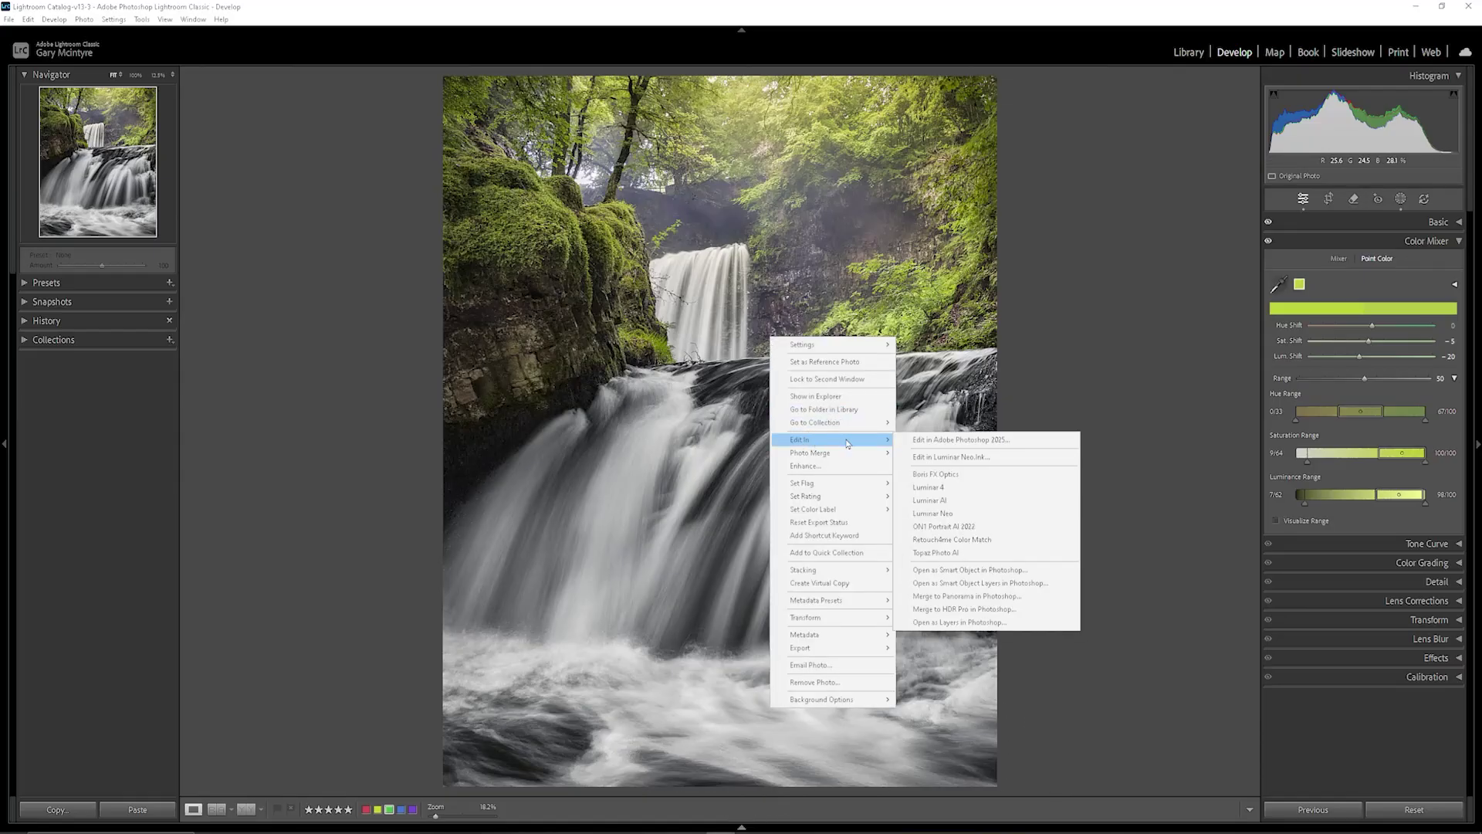
left_click(919, 439)
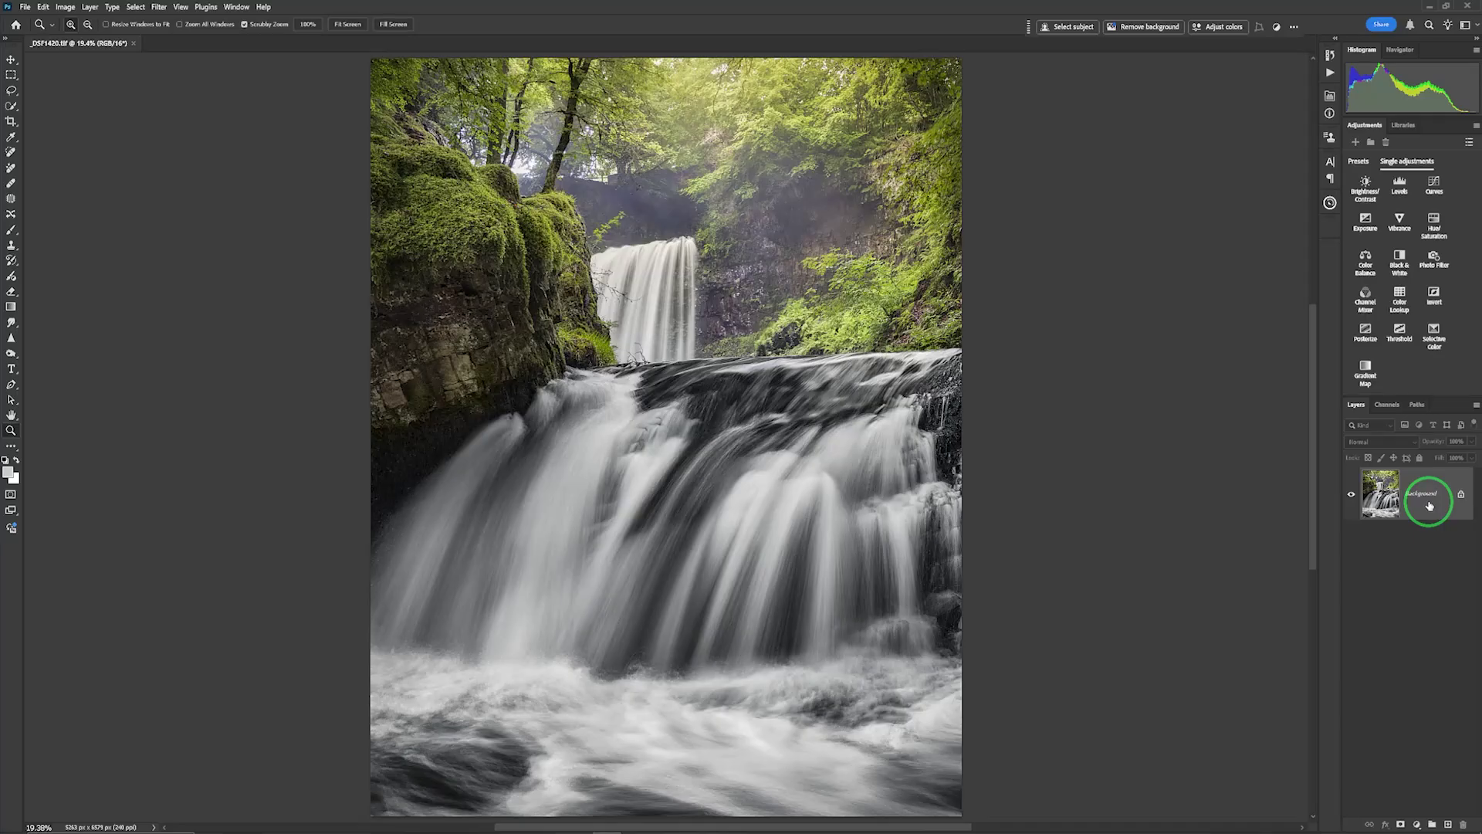
Duplicate Background to Layer 1 with Ctrl+J and give Layer 1 a red colour label
key("ctrl+j")
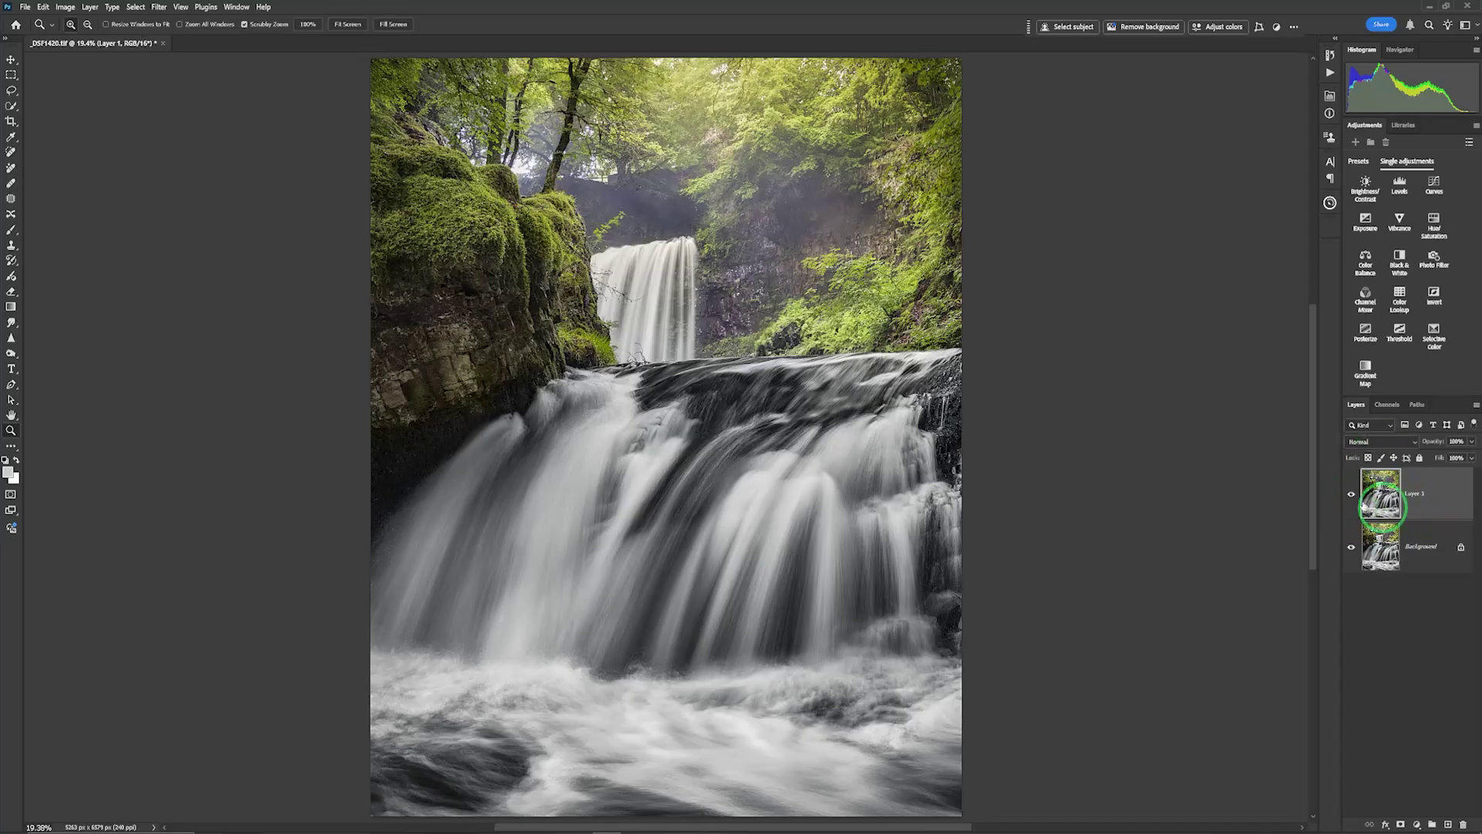
right_click(1350, 506)
left_click(1377, 564)
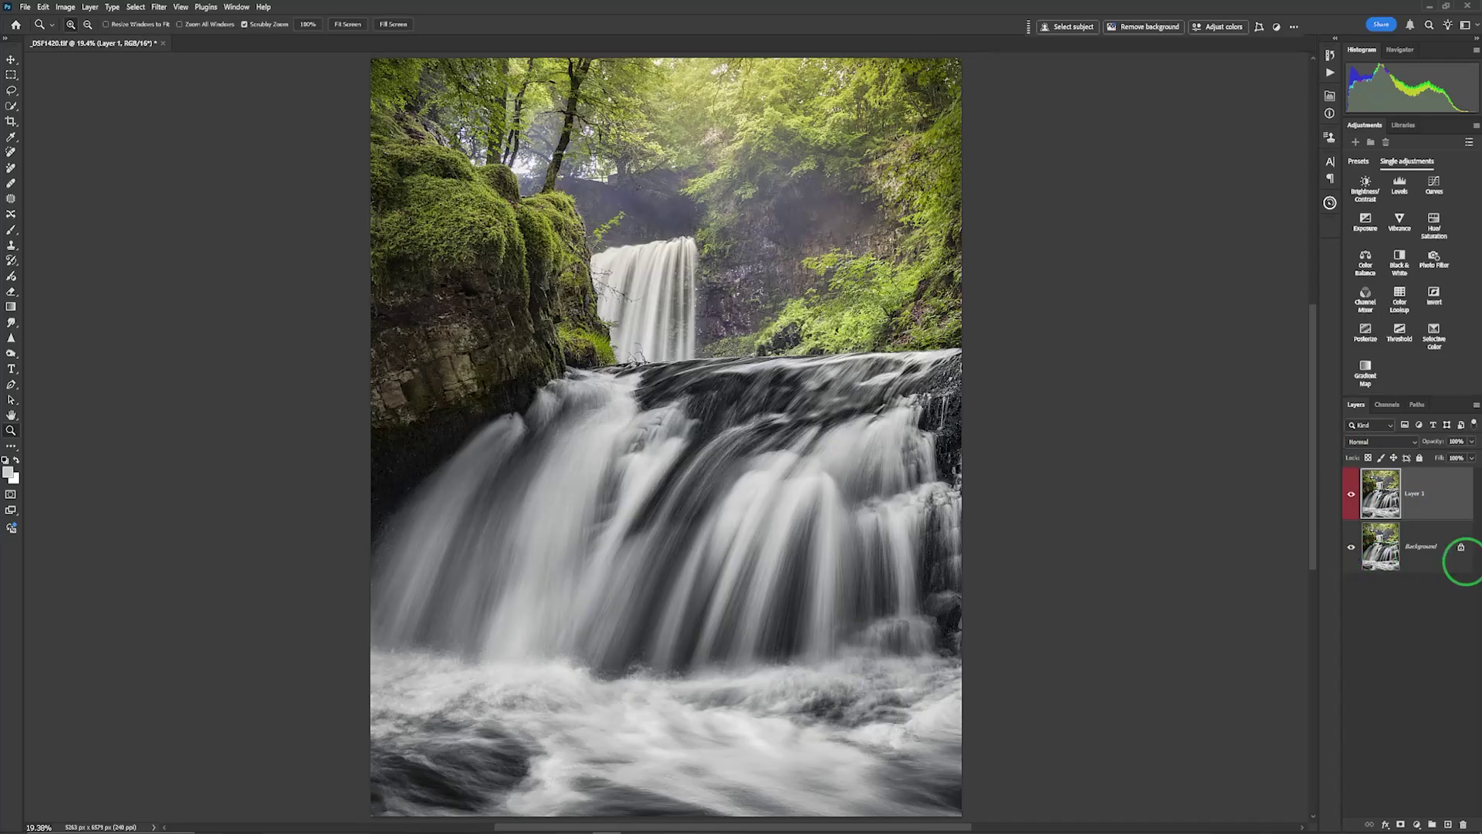
Open the Pro Panel, browse its Filters, Effects and Finish tabs, and end on Filters
left_click(1330, 205)
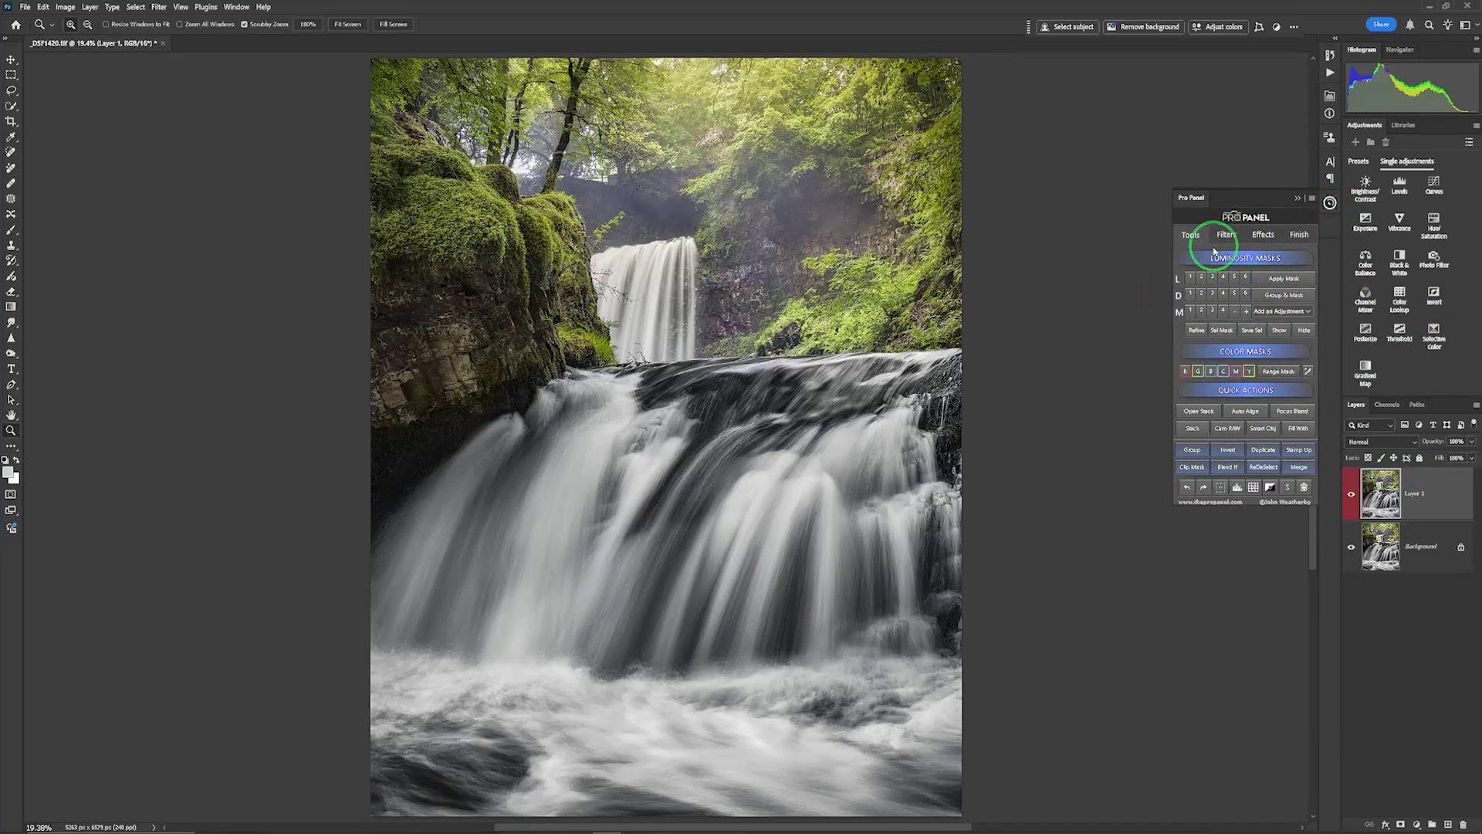
left_click(1225, 234)
left_click(1266, 238)
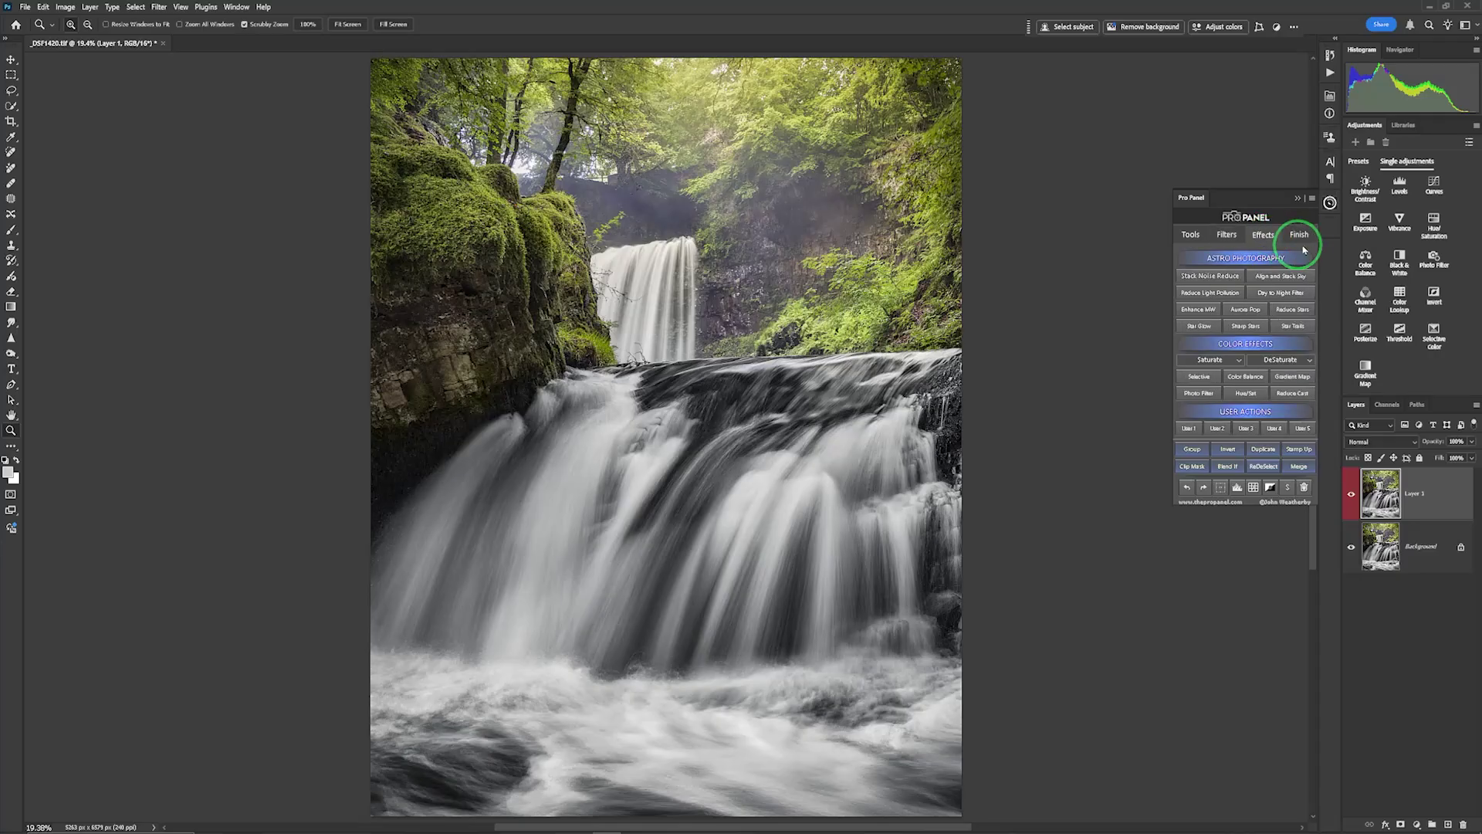
left_click(1300, 236)
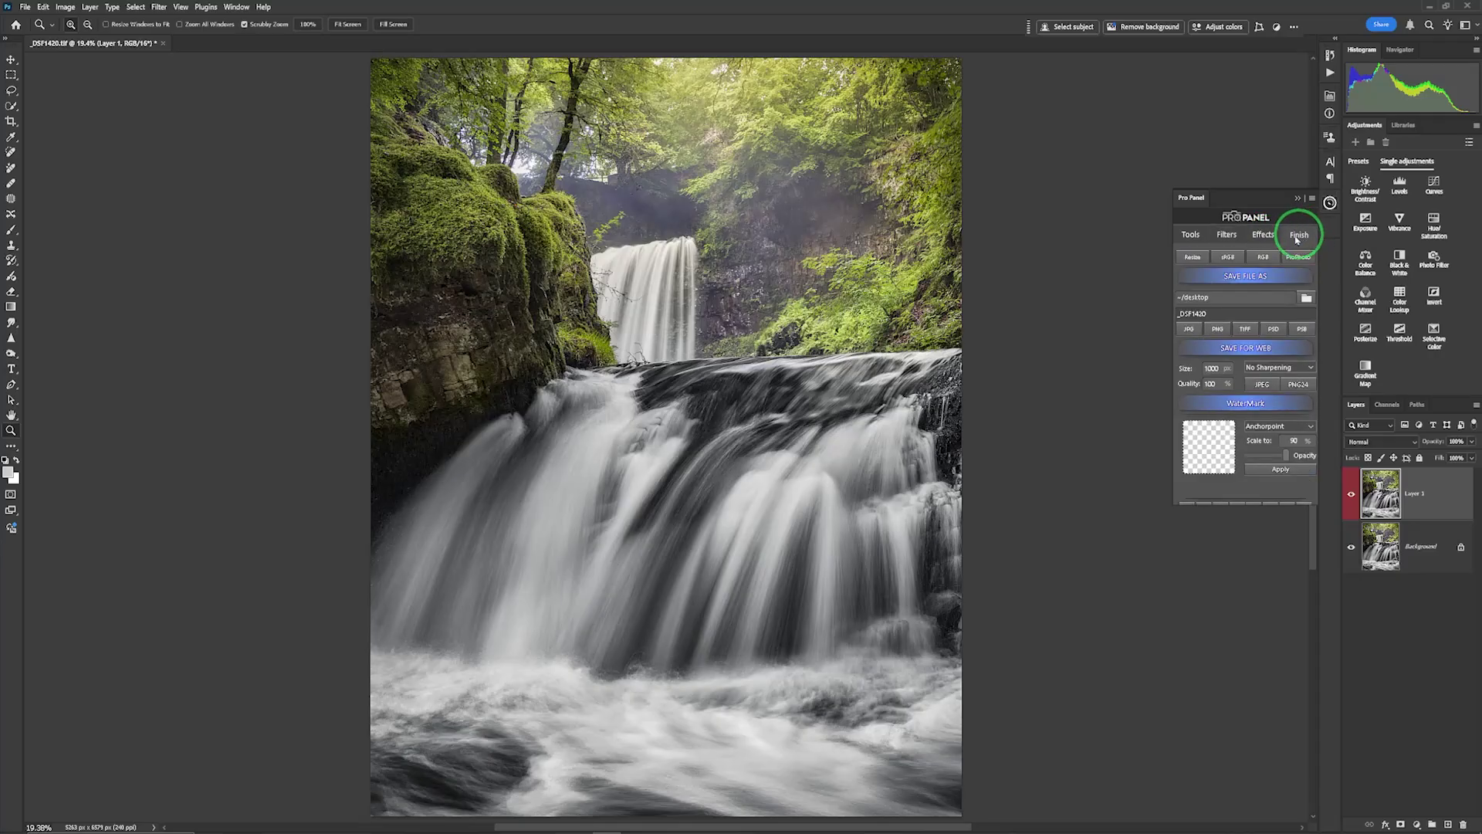
left_click(1235, 238)
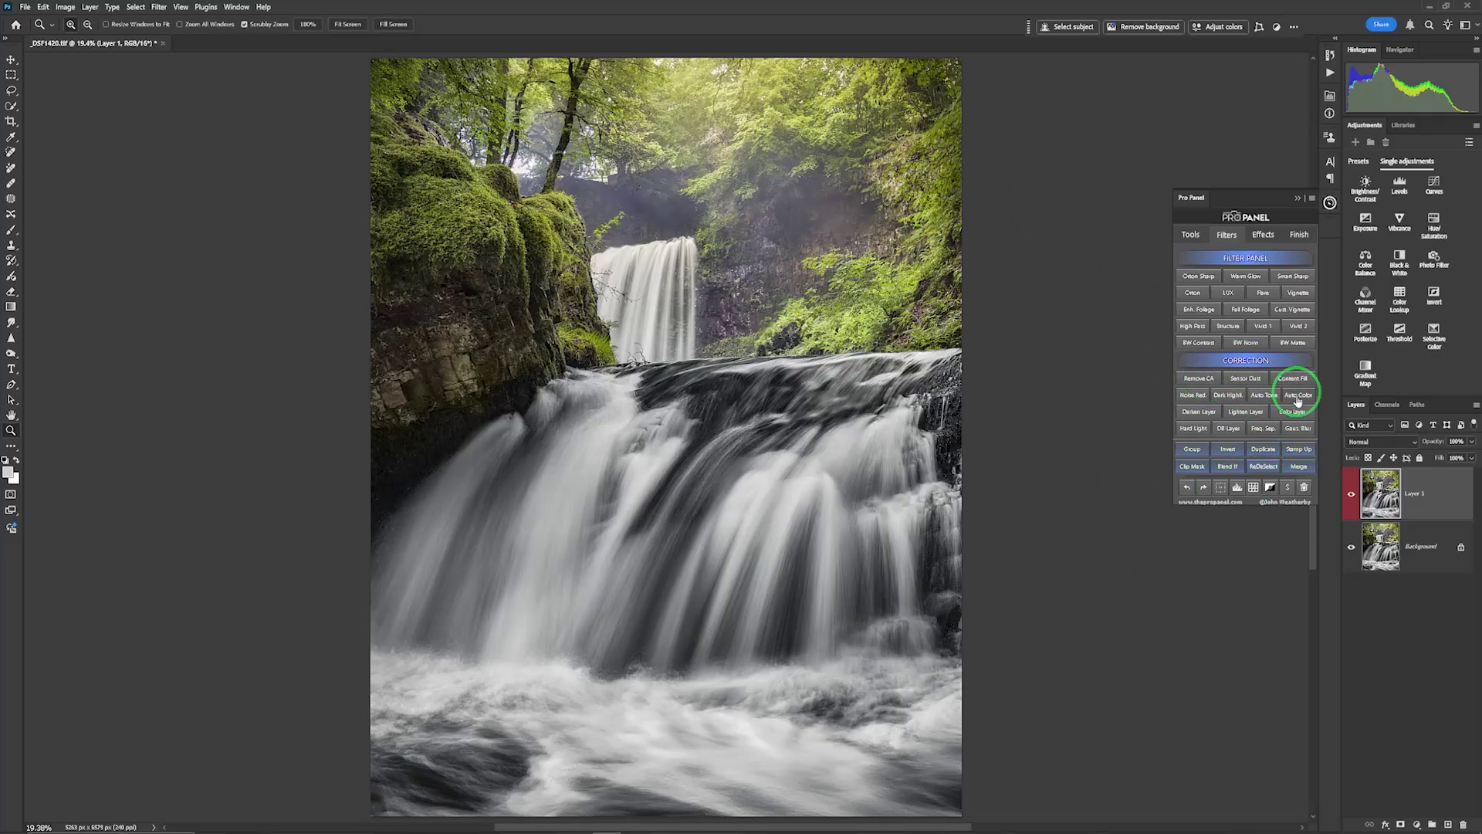
Create a gray 'DB Layer - Overlay' layer from Pro Panel and reset colours to black and white
left_click(1228, 428)
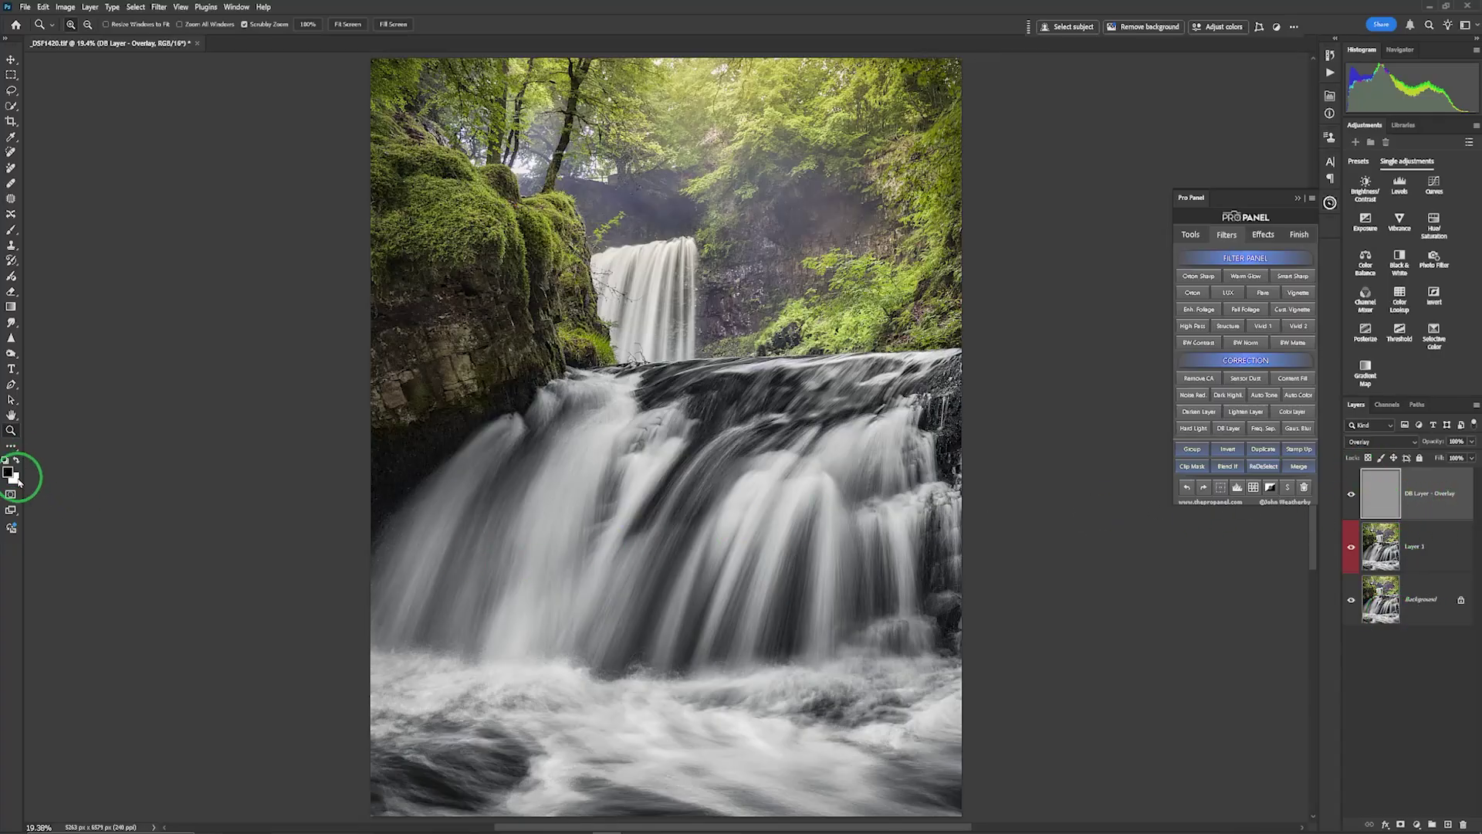
key("d")
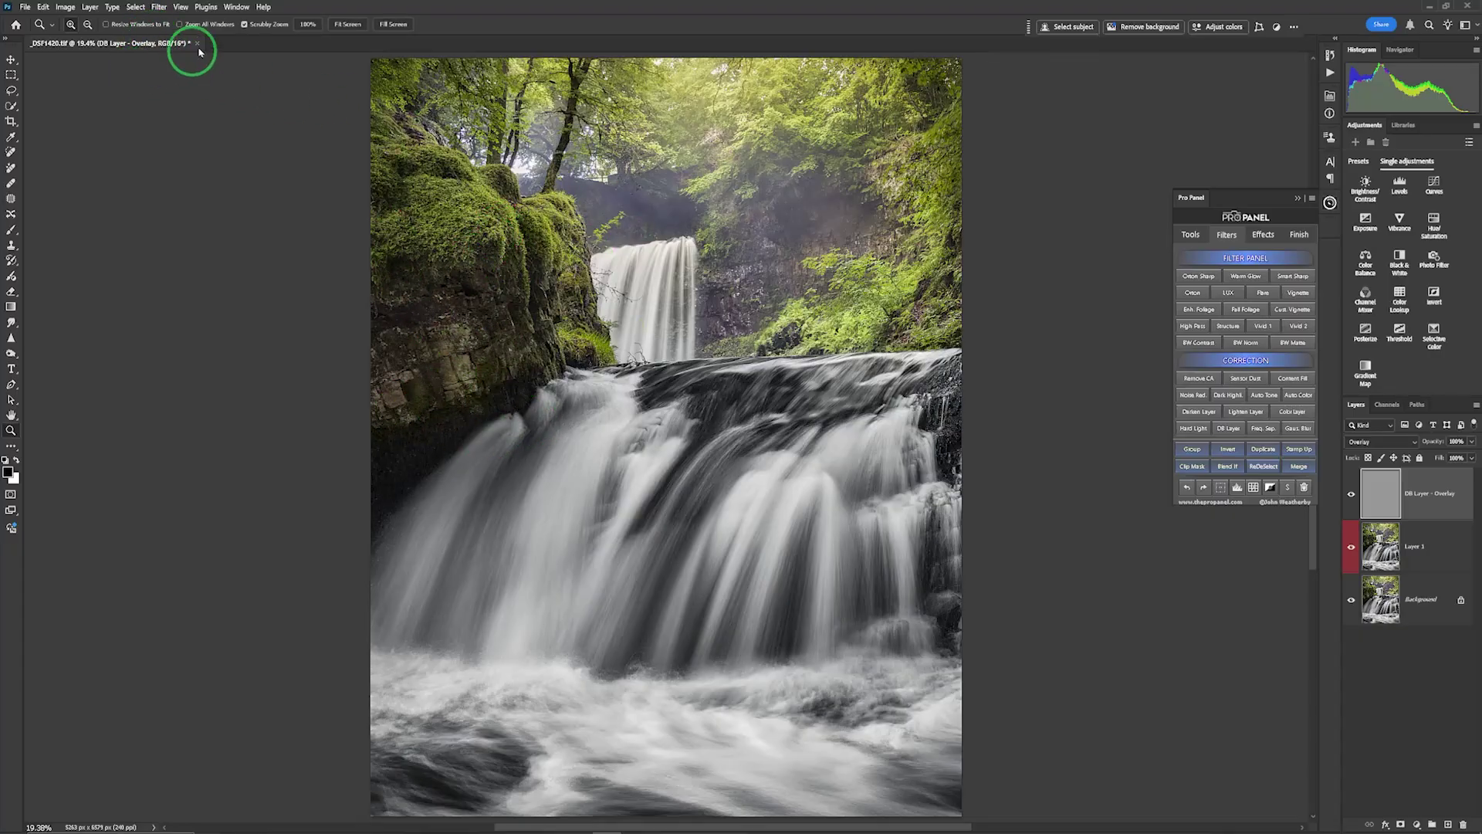
Select the Brush tool at 0% hardness and shrink it to 280 px
left_click(12, 229)
left_click(83, 25)
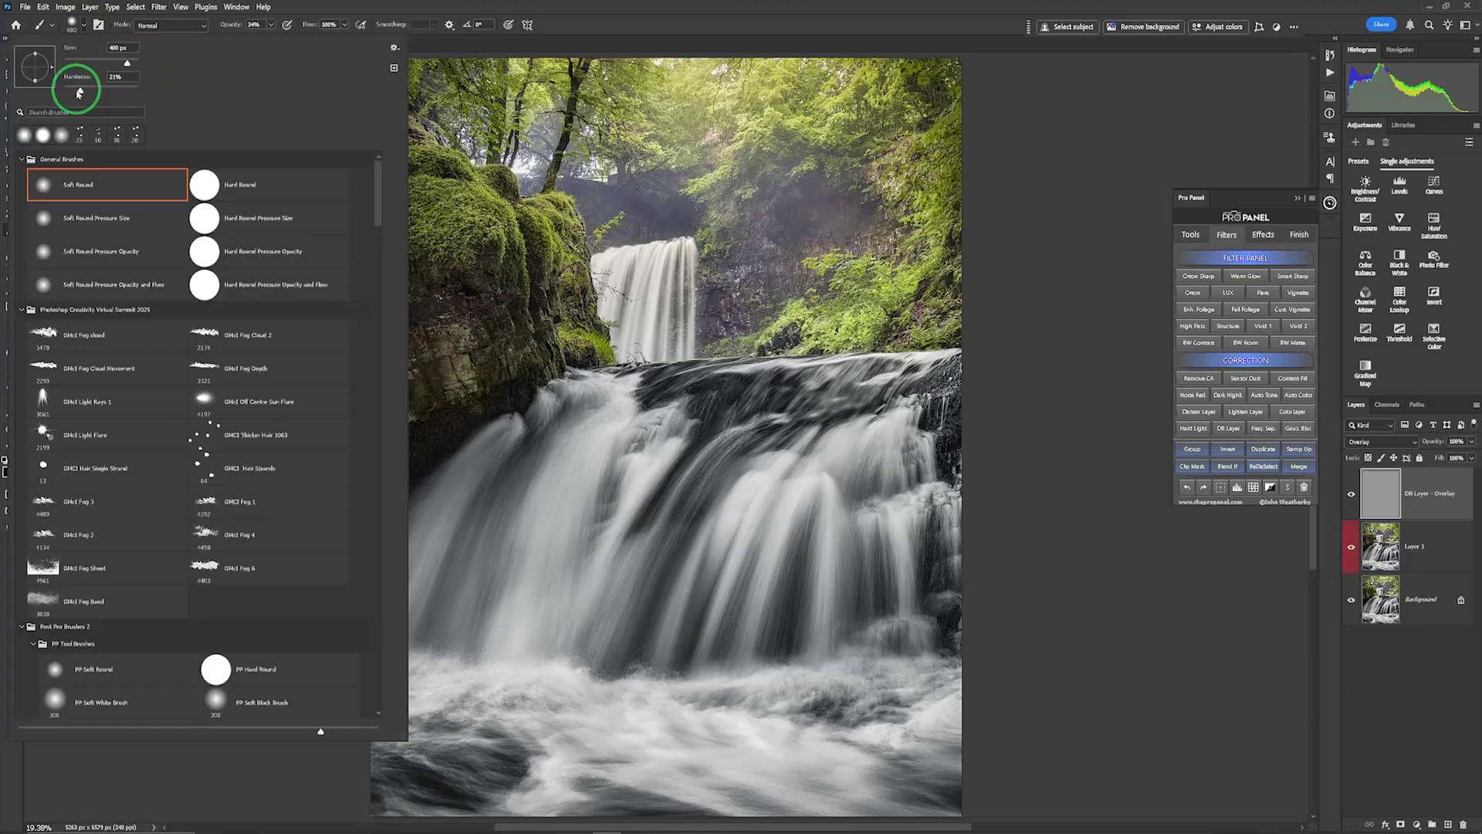
left_click_drag(48, 93, 75, 85)
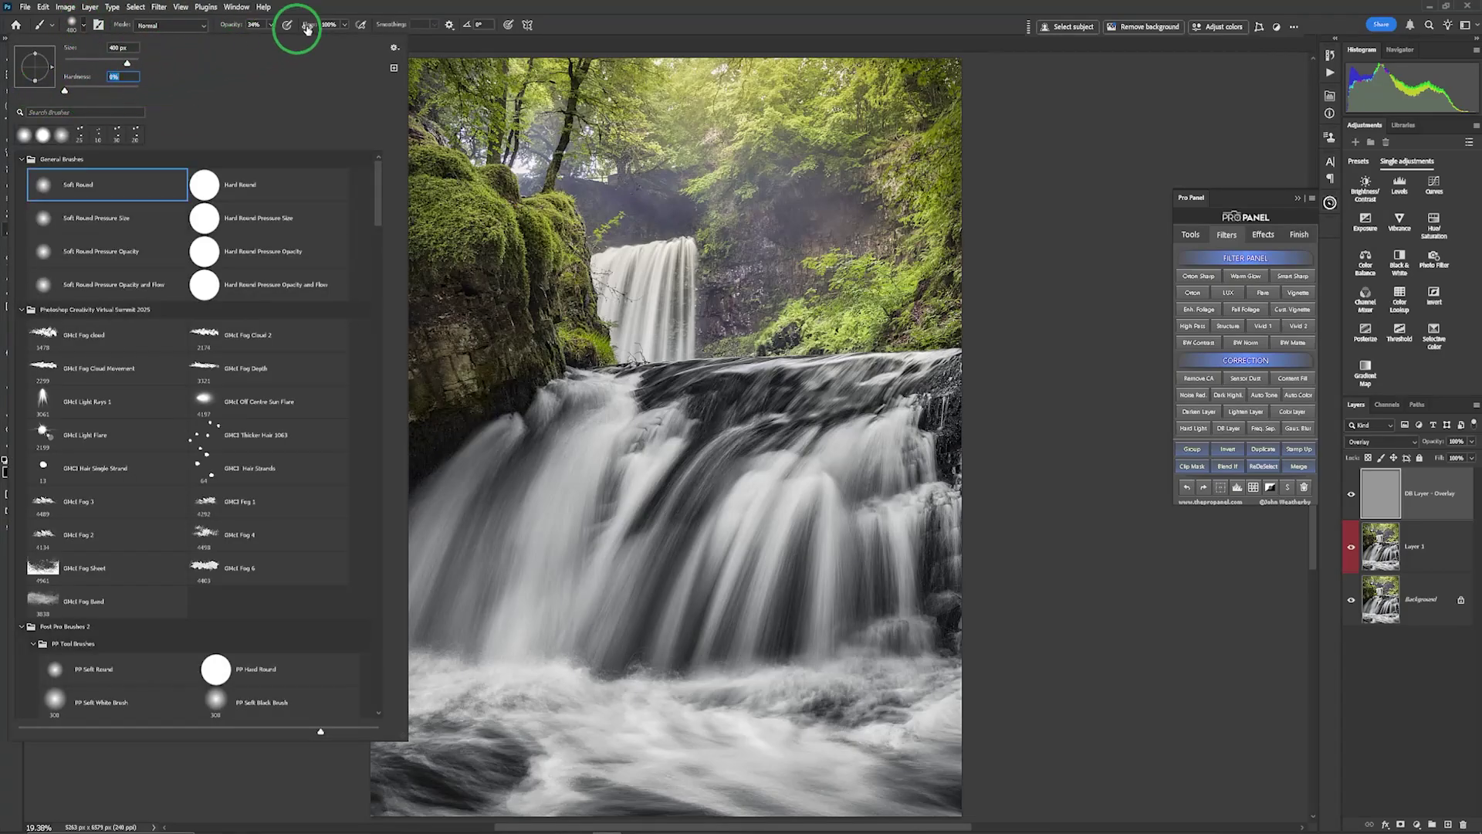
left_click(349, 8)
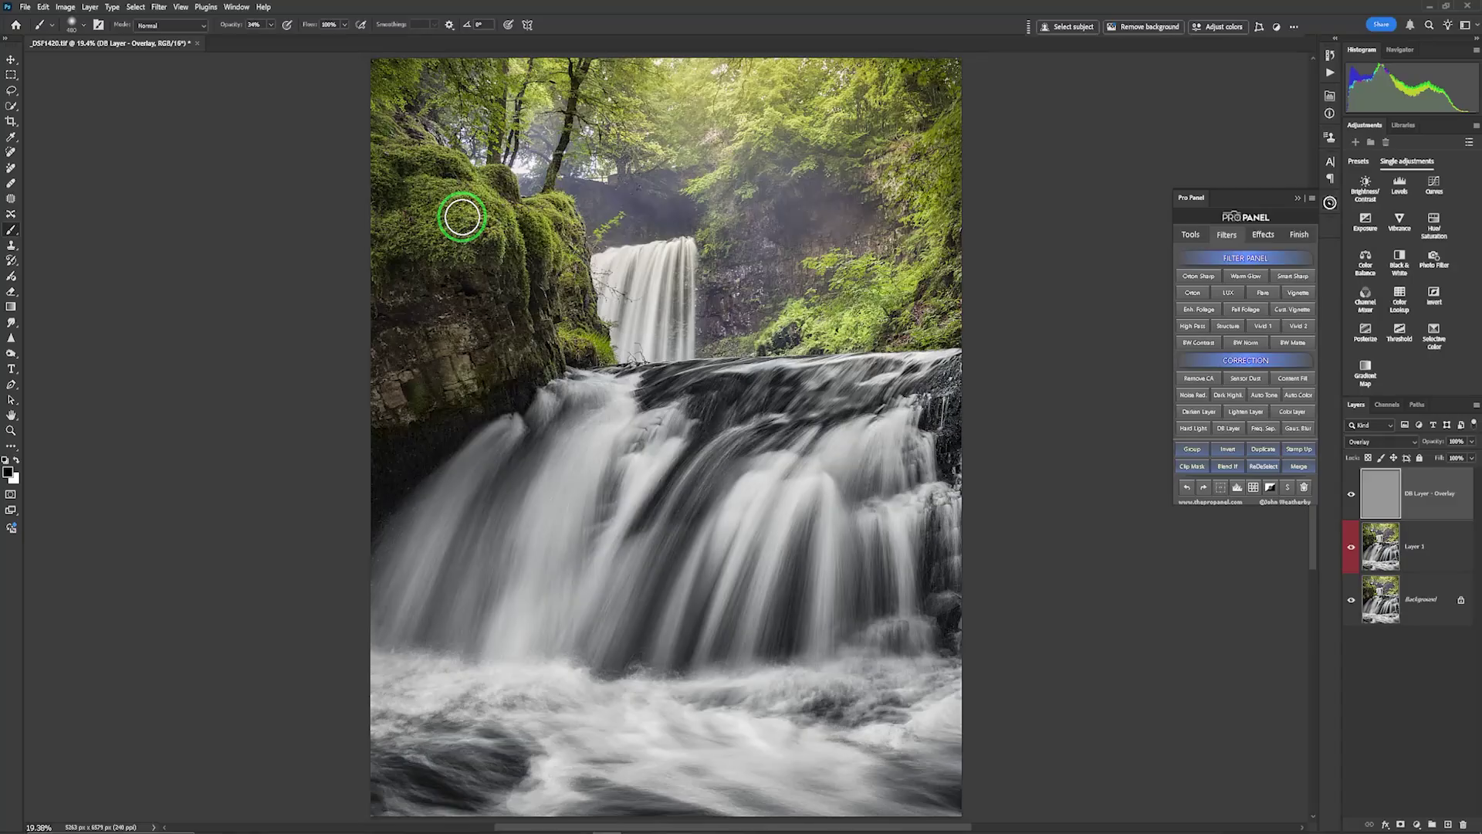
key("bracketleft")
key("bracketleft")
key("bracketleft")
key("bracketleft")
key("bracketleft")
key("bracketleft")
Set the brush opacity to 10% and flow to 59%
left_click(272, 25)
left_click_drag(268, 39, 265, 40)
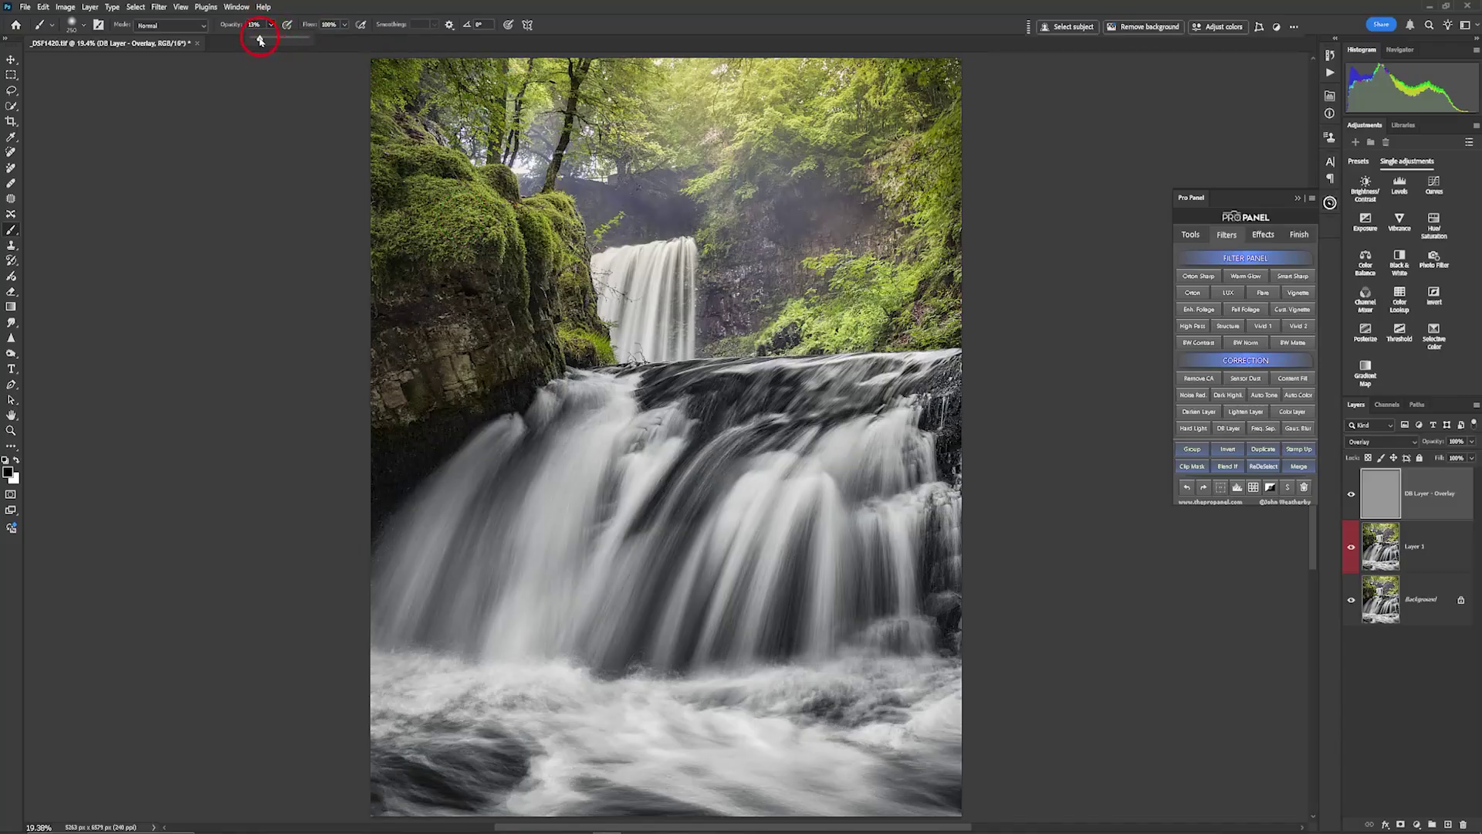
left_click(345, 25)
left_click(322, 39)
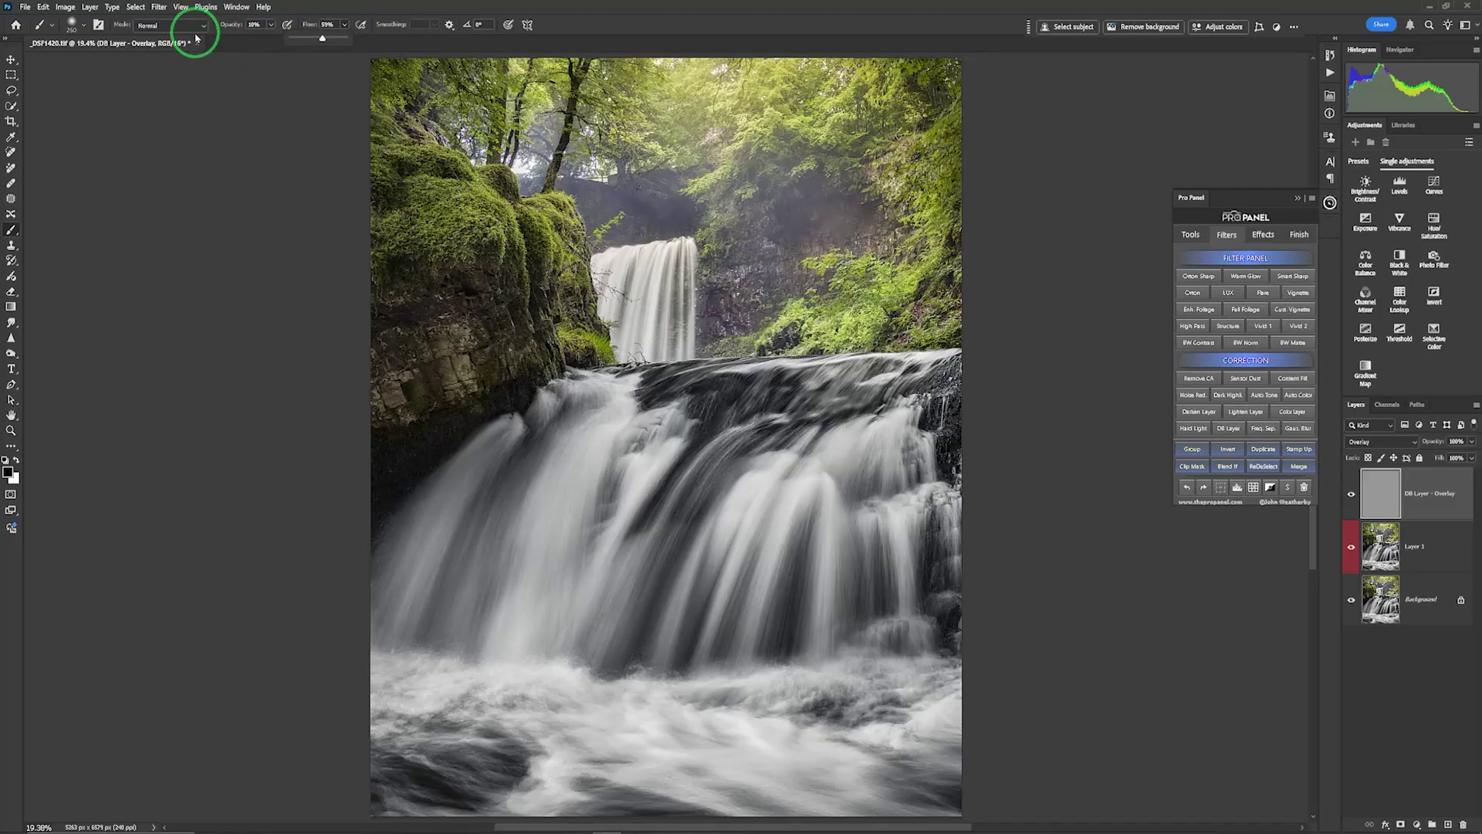
Brush lightly over the mossy rock and switch the brush mode to Screen
mouse_move(448, 275)
left_mouse_down()
mouse_move(453, 183)
mouse_move(523, 240)
left_mouse_up()
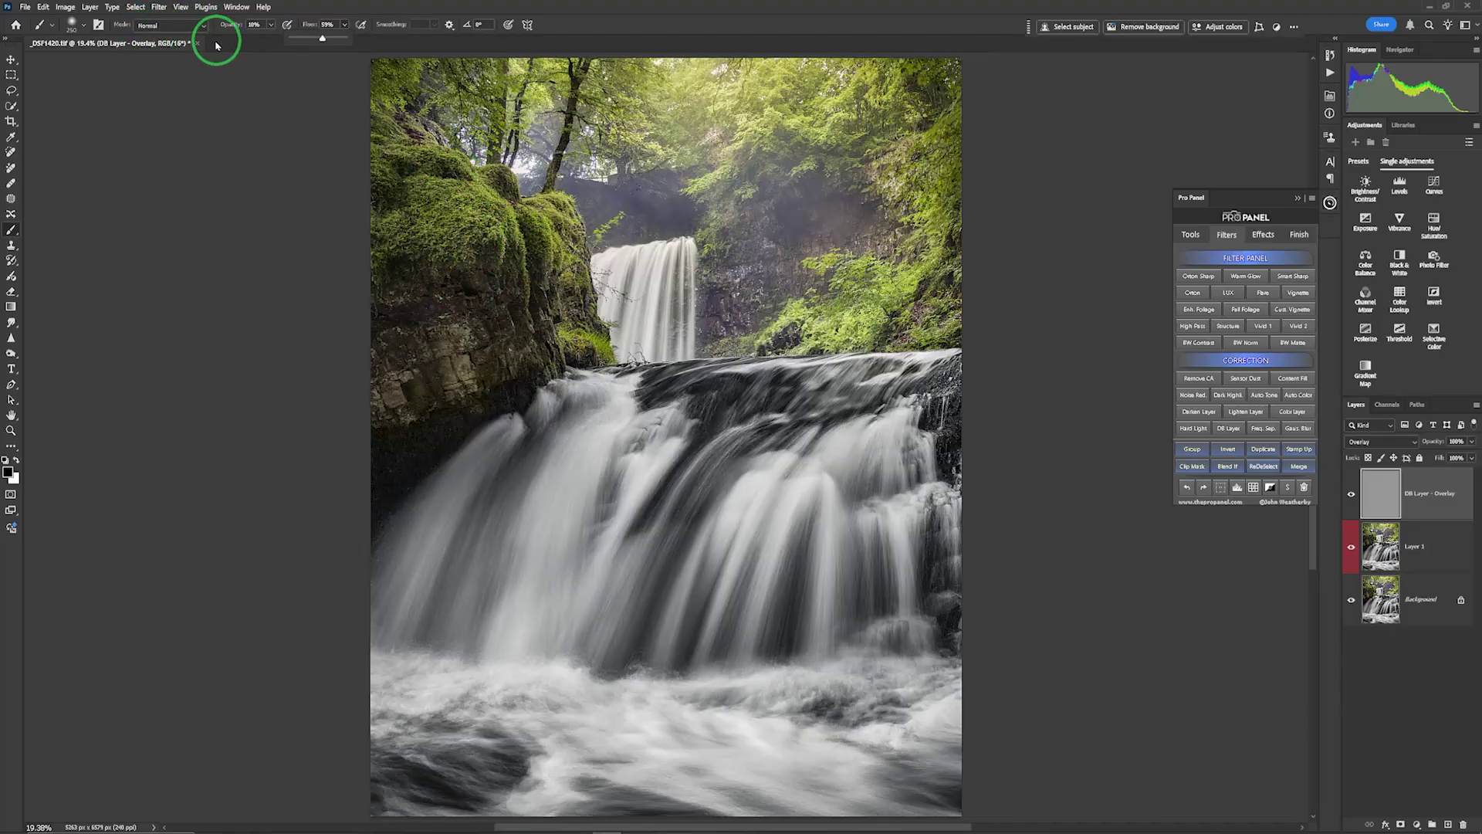
left_click(182, 26)
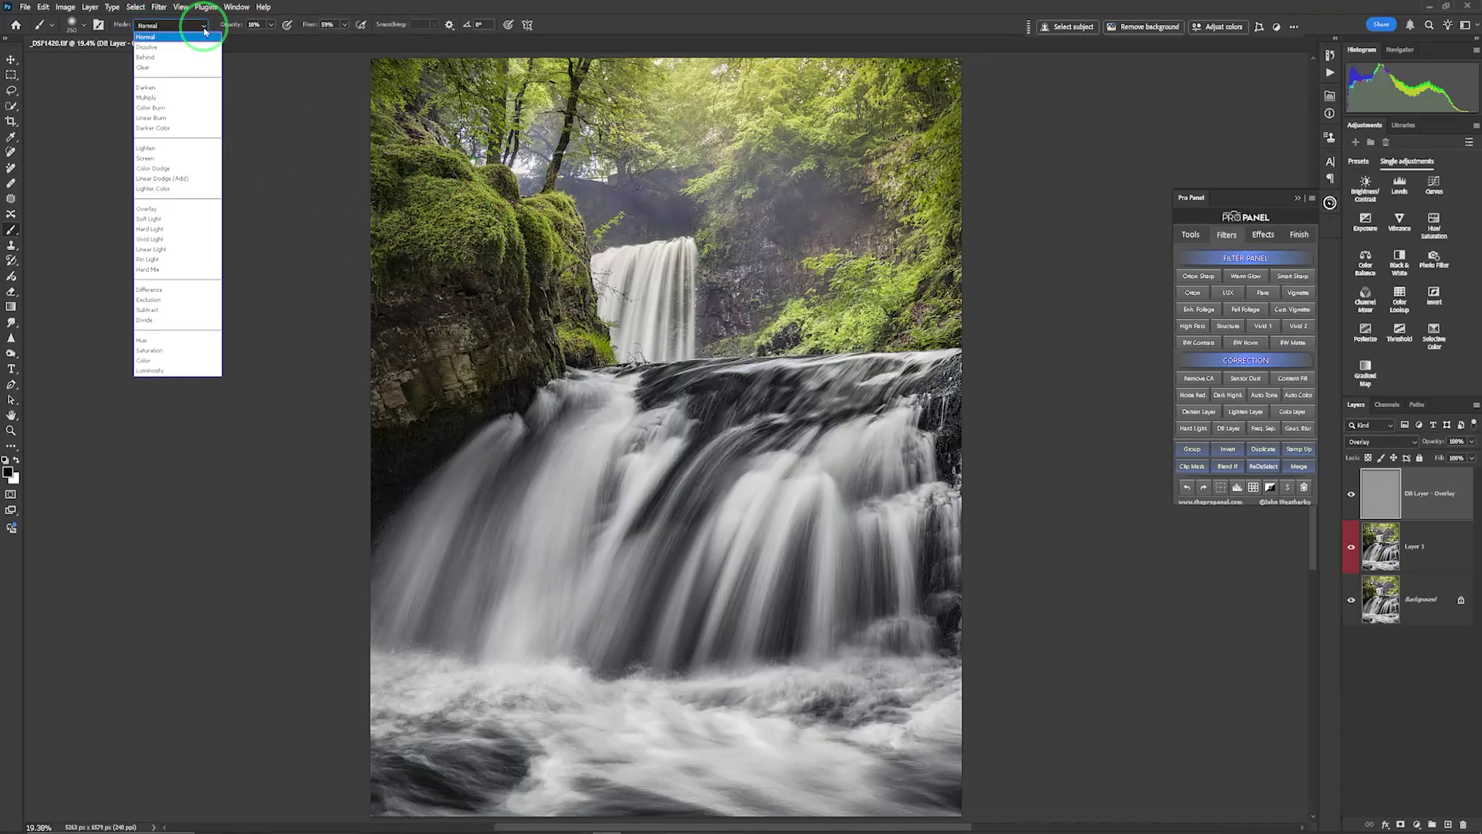
left_click(149, 157)
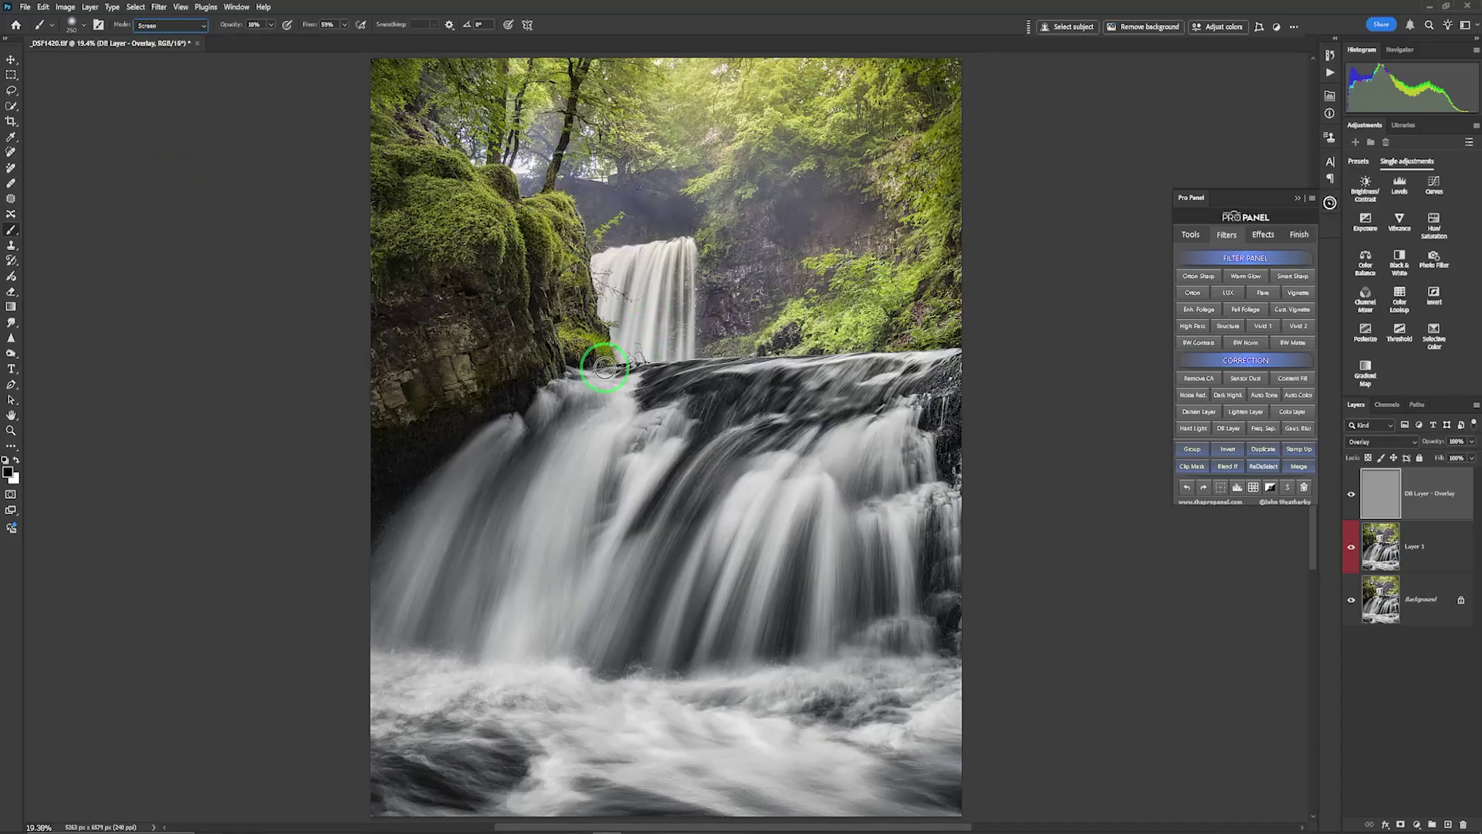
Dodge the mossy rock once more, then zoom to about 53% and pan up to the trees
mouse_move(466, 198)
left_mouse_down()
mouse_move(516, 224)
mouse_move(530, 215)
mouse_move(559, 258)
left_mouse_up()
key("z")
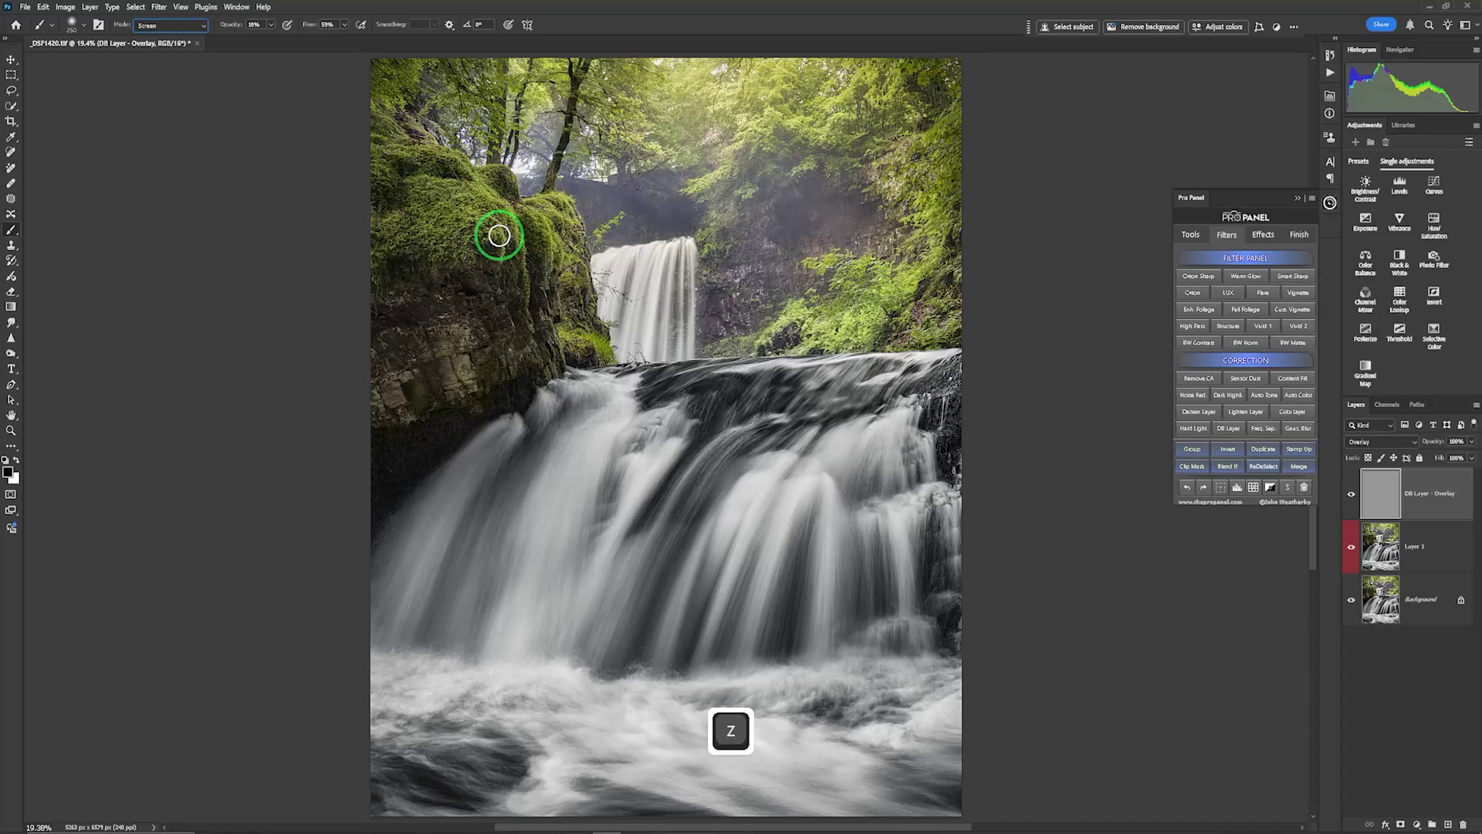
left_click(10, 430)
key("z")
left_click_drag(491, 217, 541, 216)
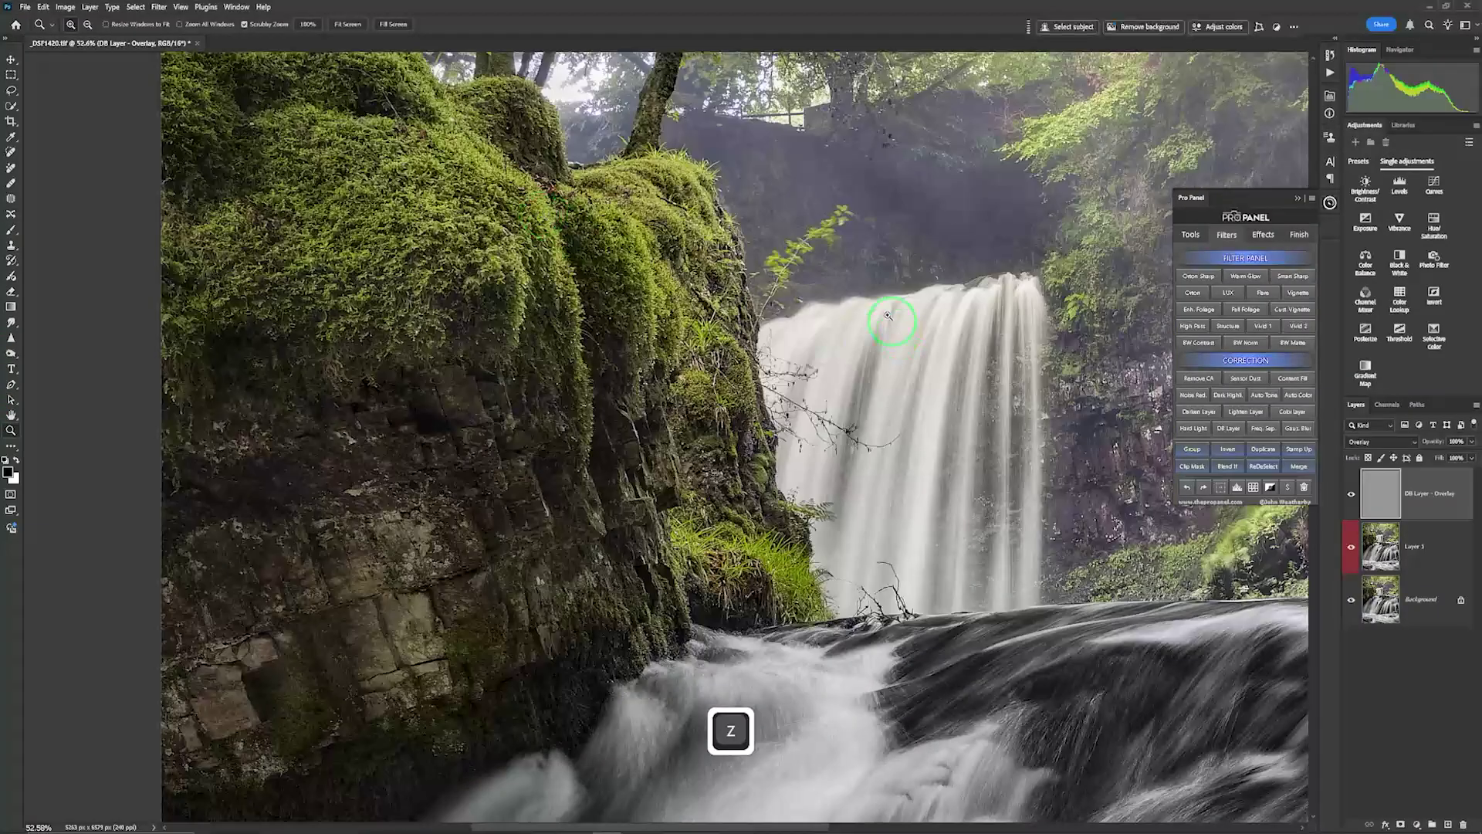
key("space")
left_click_drag(847, 255, 866, 429)
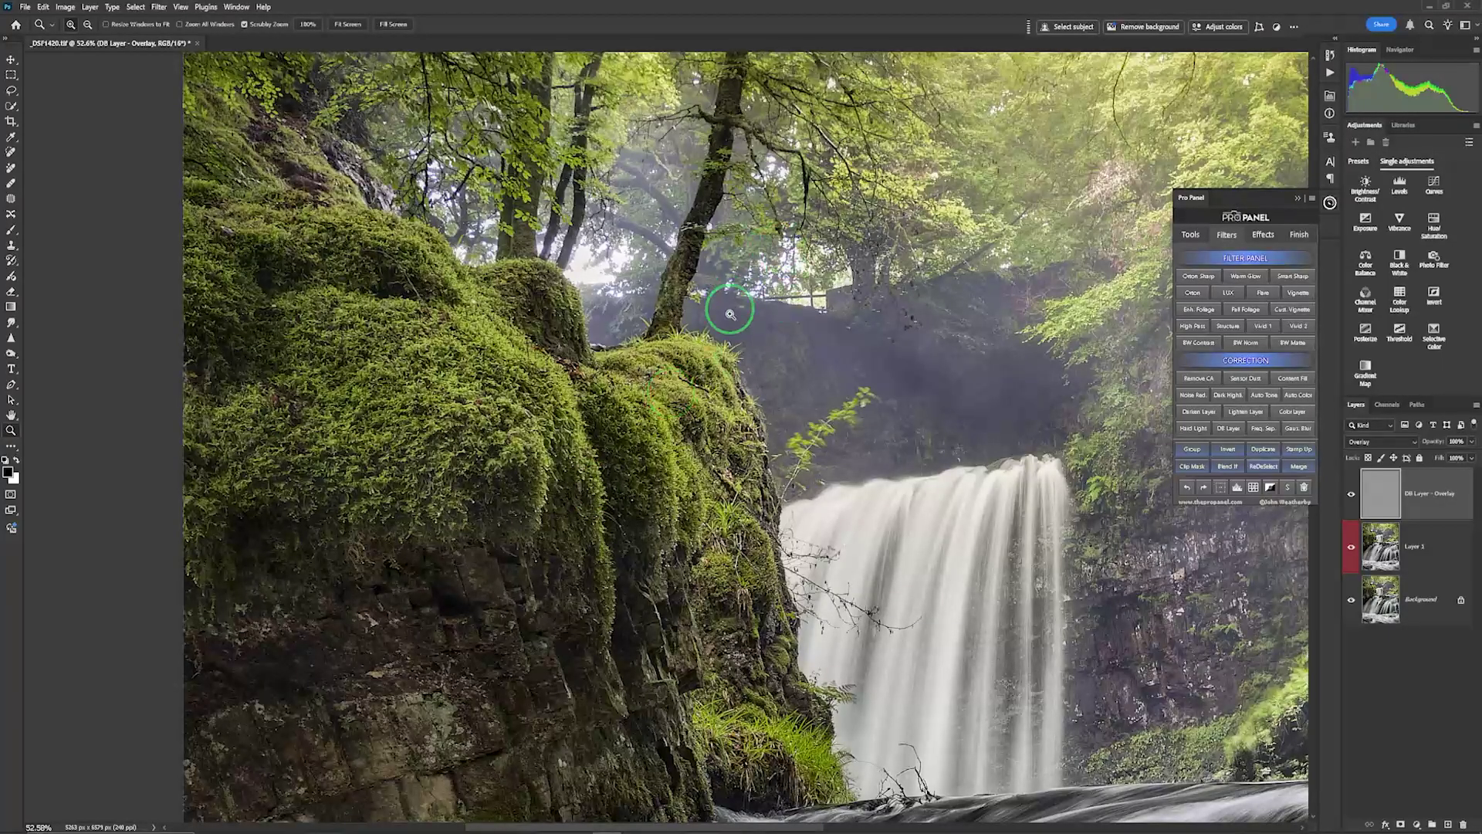
Sample a light yellow-green from the foliage and paint a soft glow across the moss top
key("b")
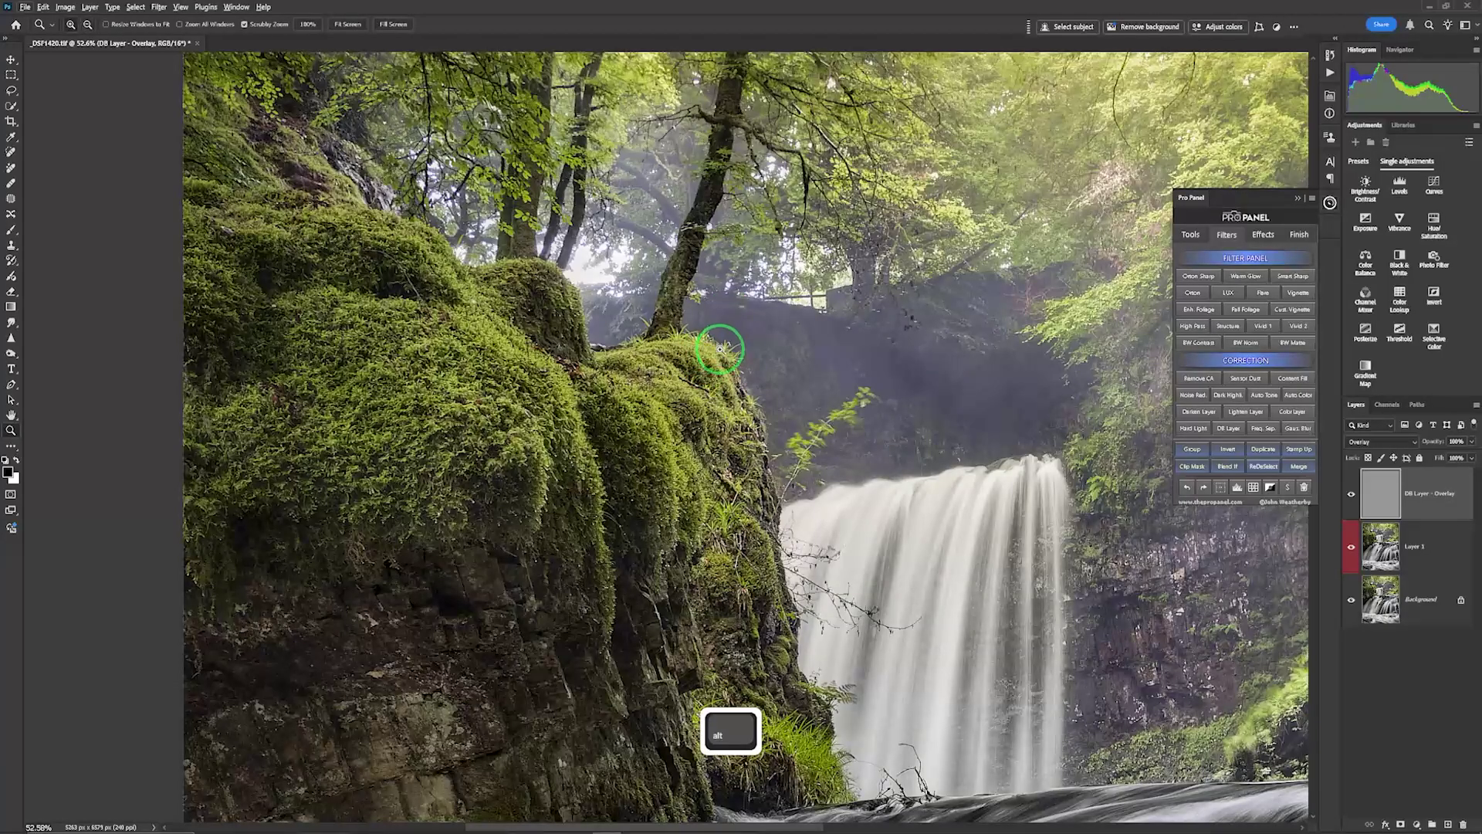
key("alt")
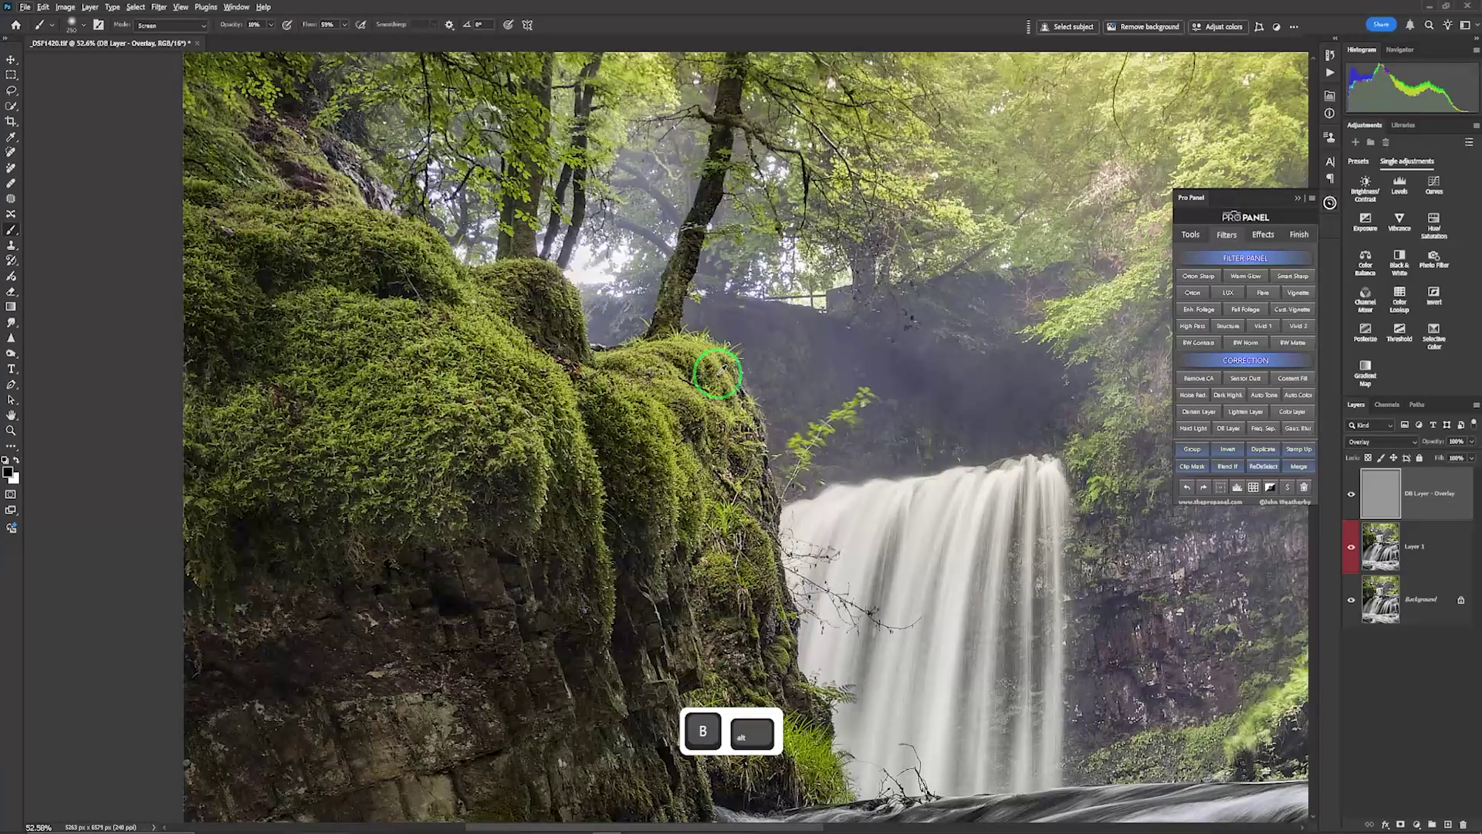
left_click(915, 185, "alt")
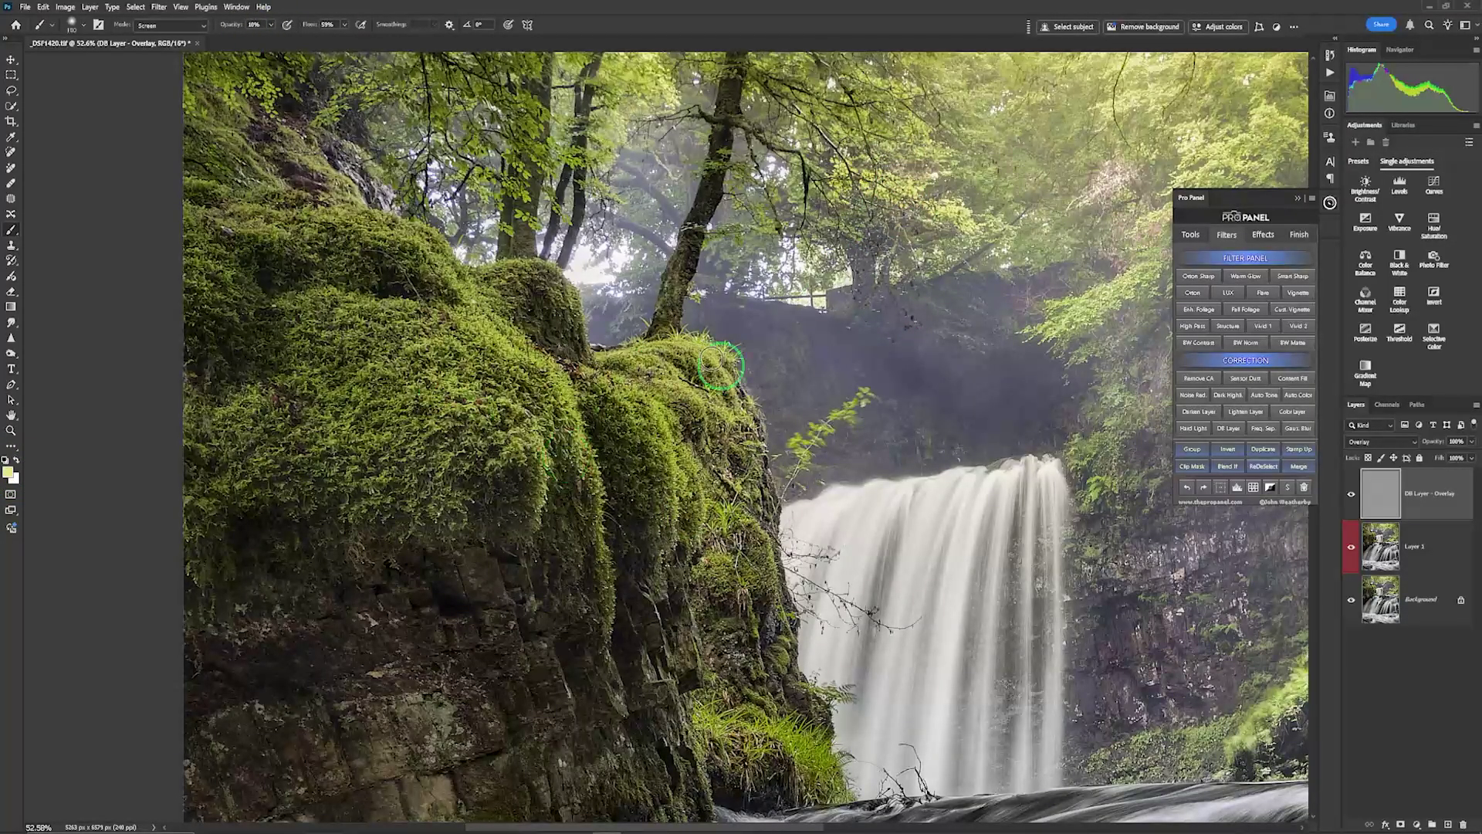
left_click_drag(405, 325, 332, 318)
Pan across the upper waterfall and cliff to review the glow
scroll(754, 685, "down", 5)
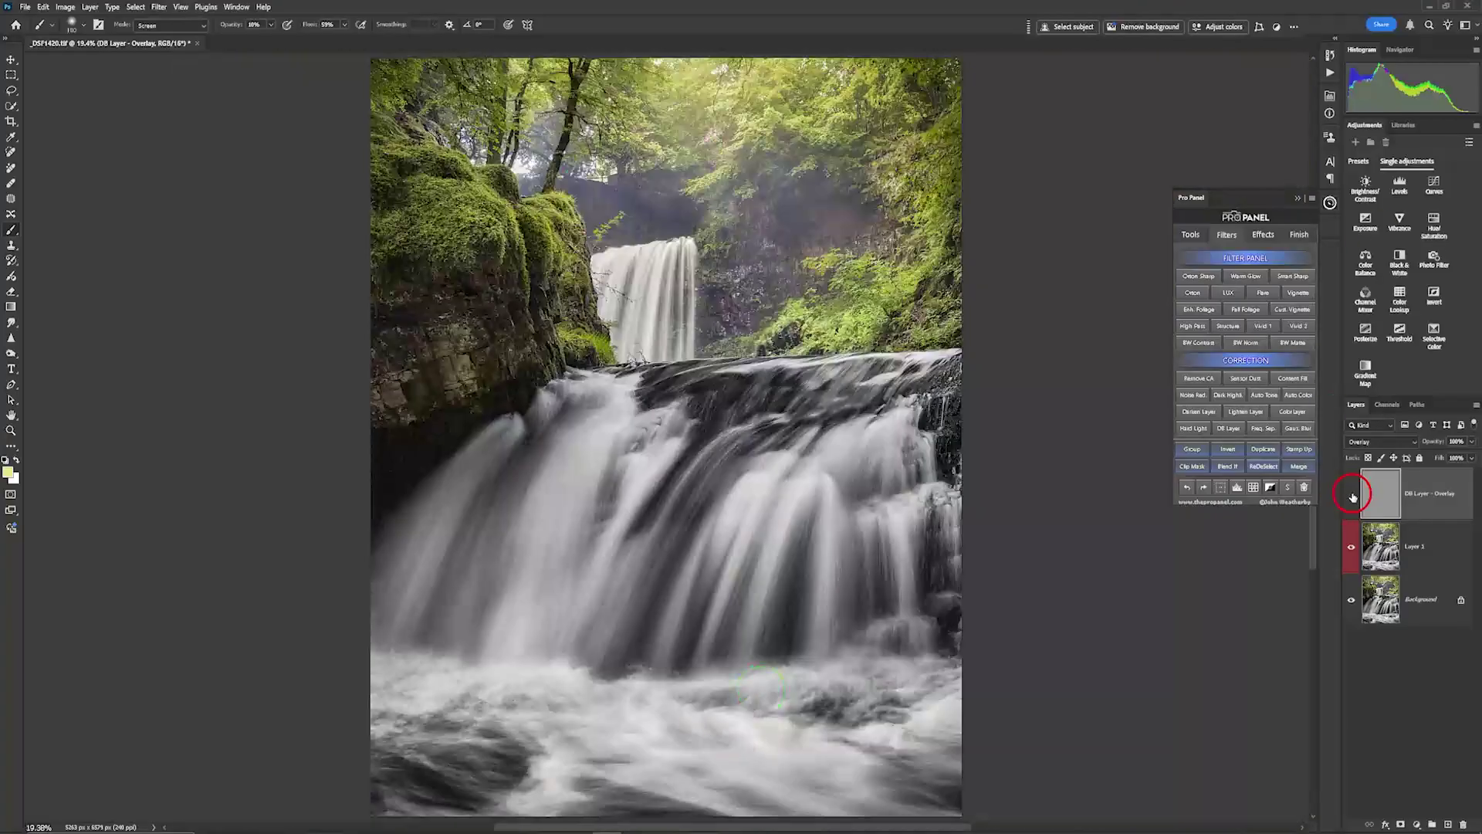
scroll(907, 411, "up", 8)
left_click_drag(907, 411, 870, 514)
scroll(870, 513, "down", 5)
scroll(625, 605, "up", 4)
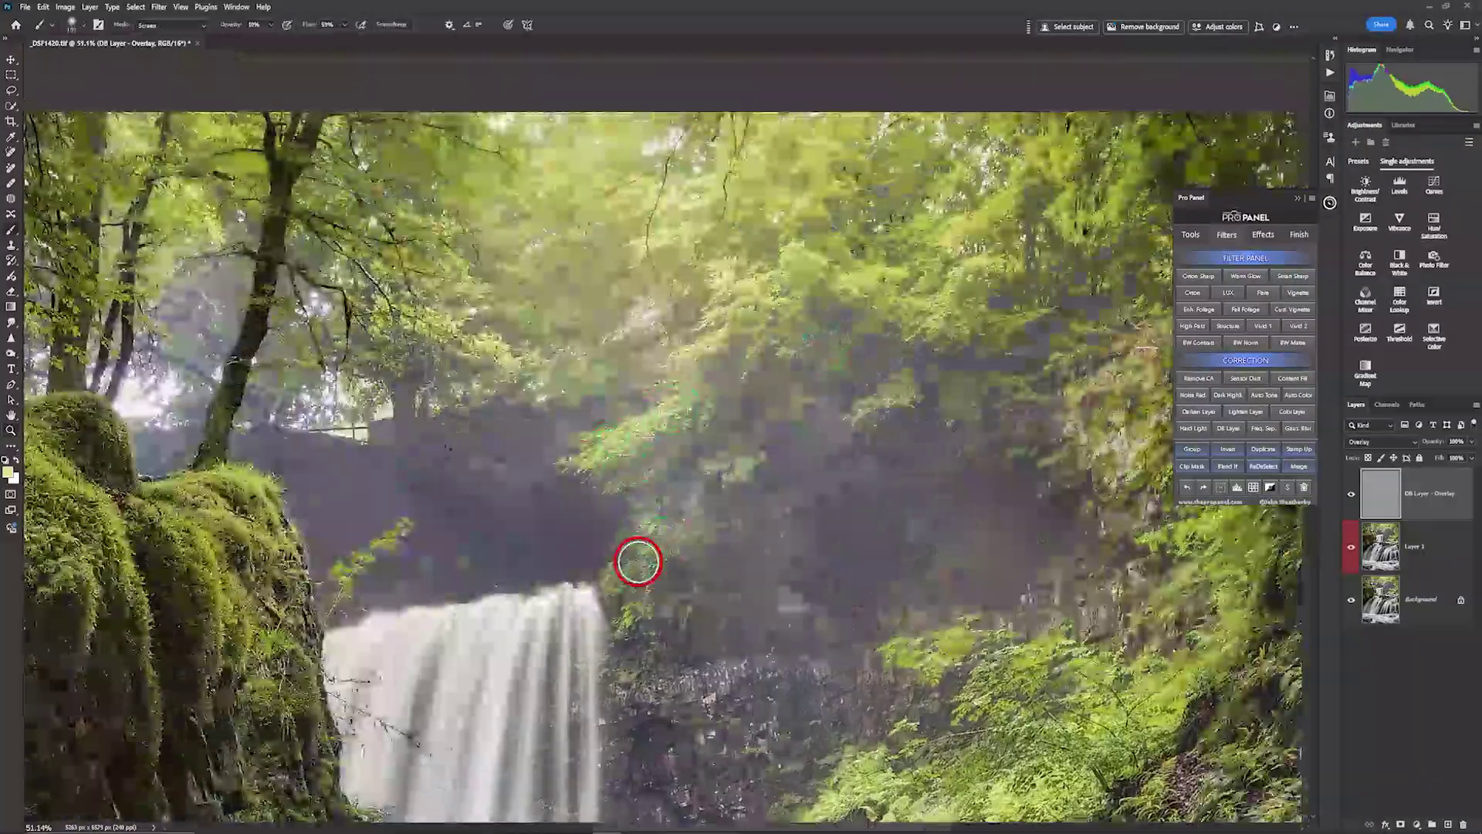
left_click_drag(1208, 637, 935, 610)
scroll(935, 611, "down", 4)
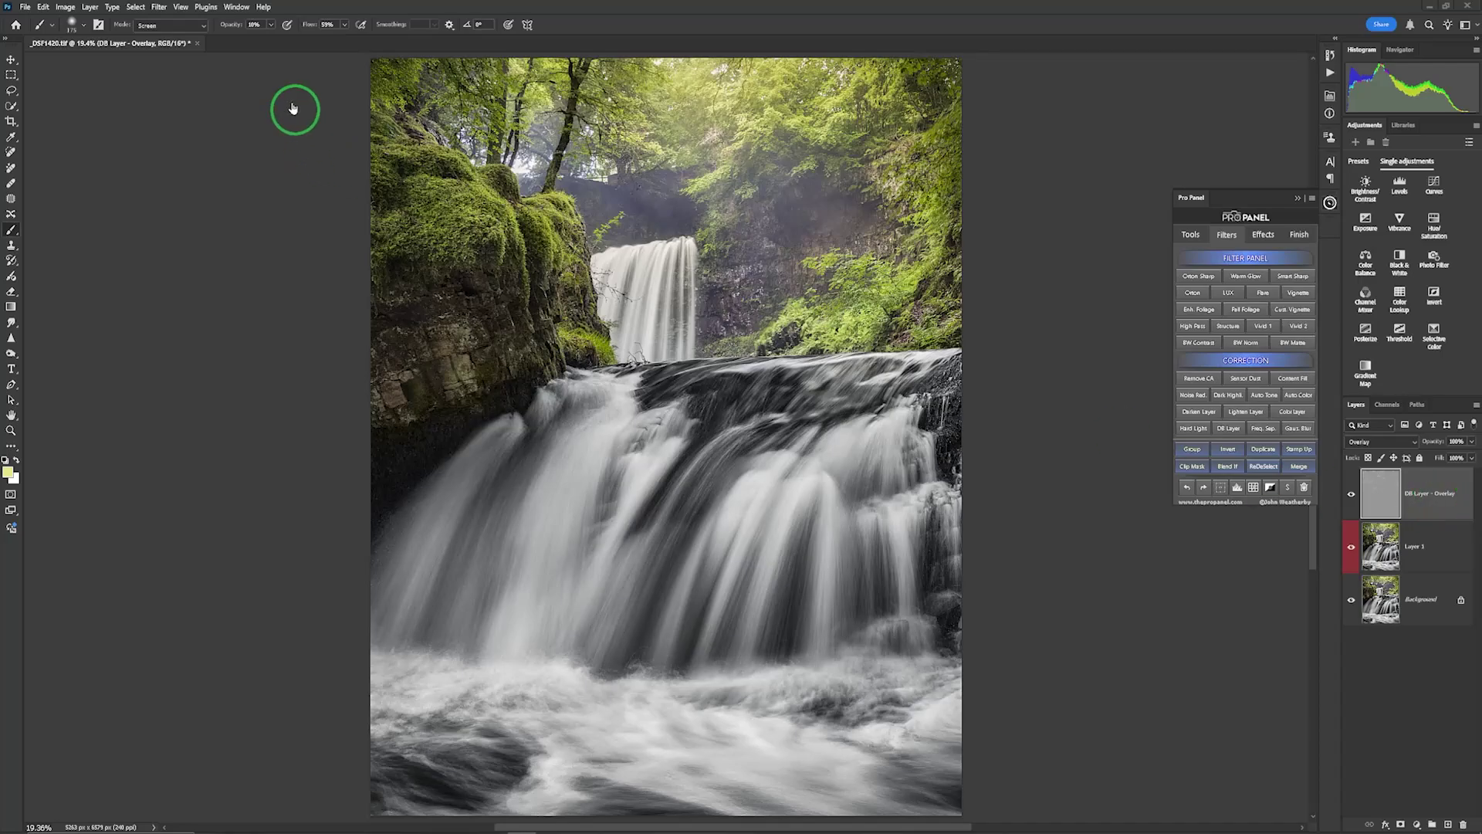
Set the brush to Normal mode with 26% flow
left_click(204, 31)
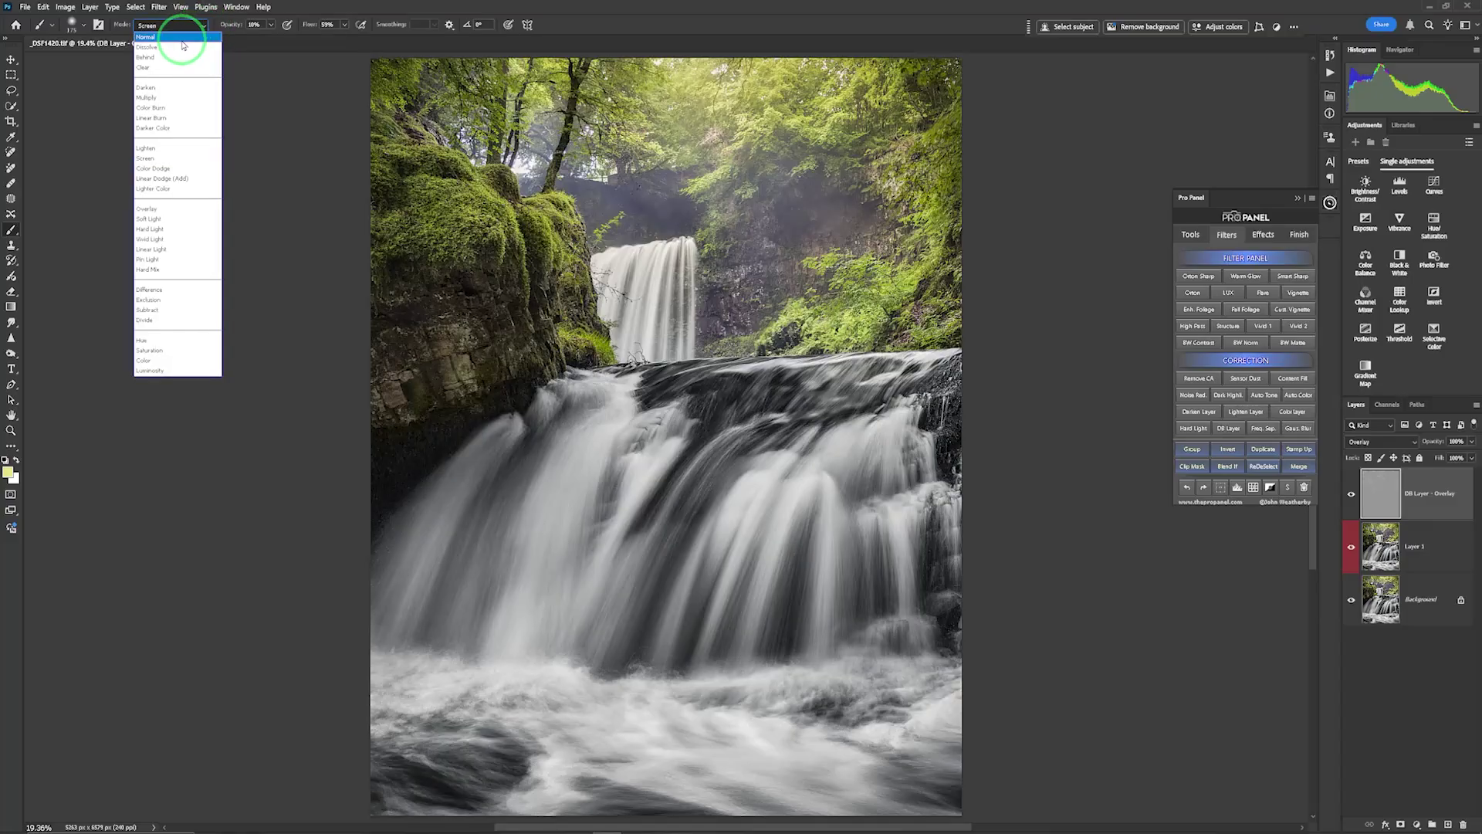
left_click(191, 42)
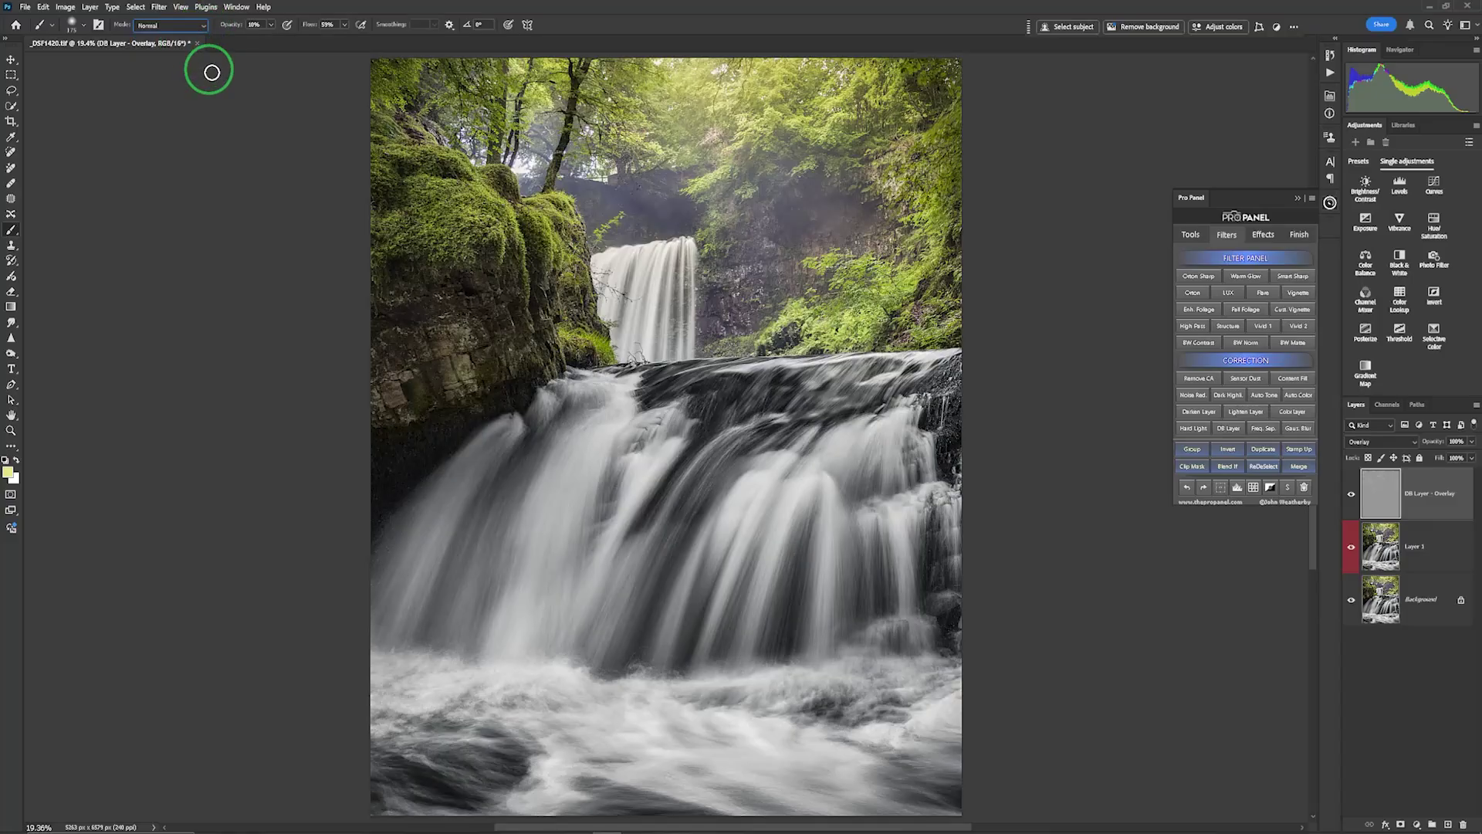
left_click(345, 26)
left_click_drag(331, 38, 324, 37)
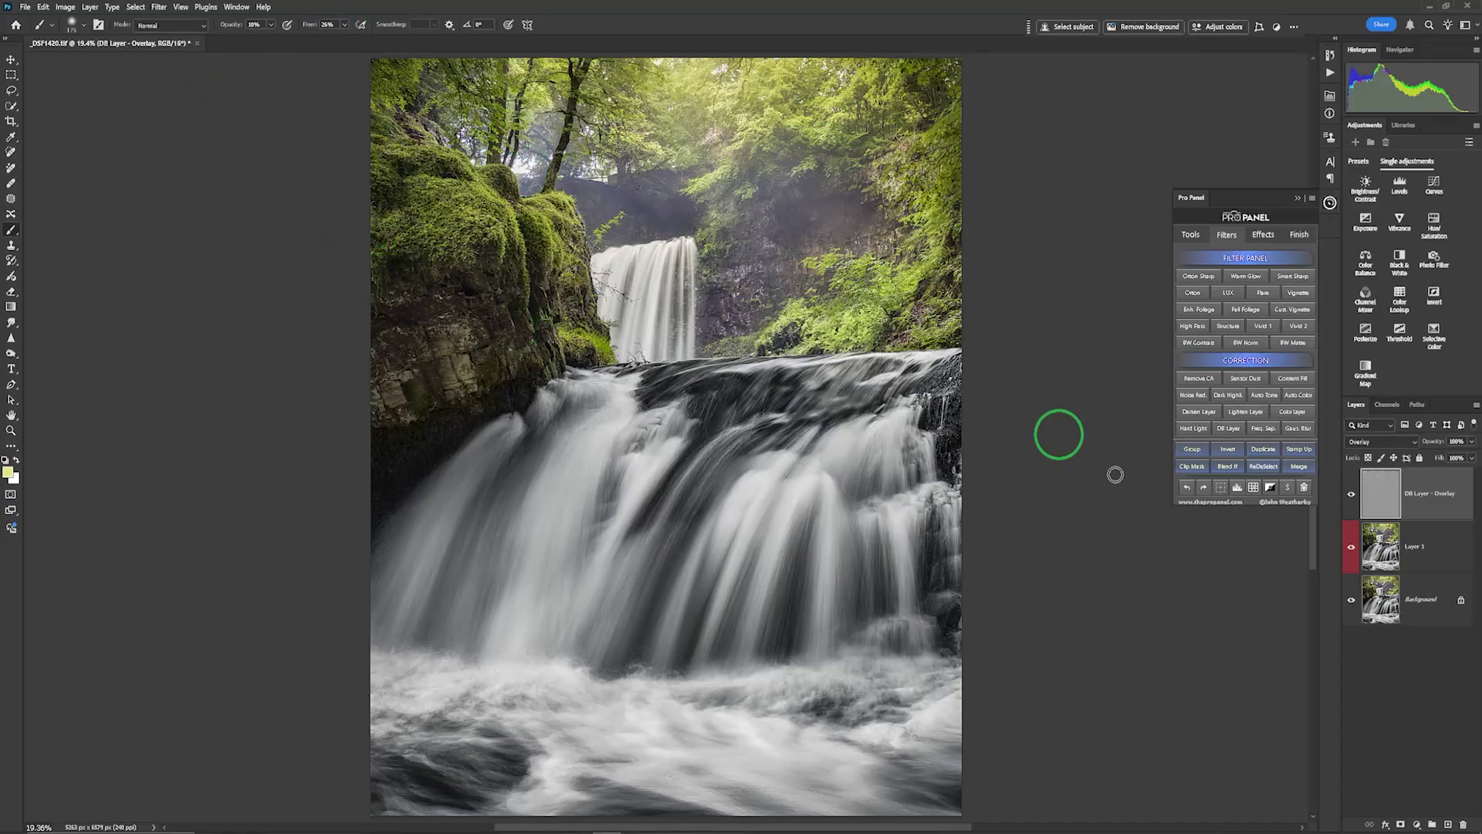
Add a new dodge-and-burn overlay layer named 'DB D GREENS'
left_click(1230, 428)
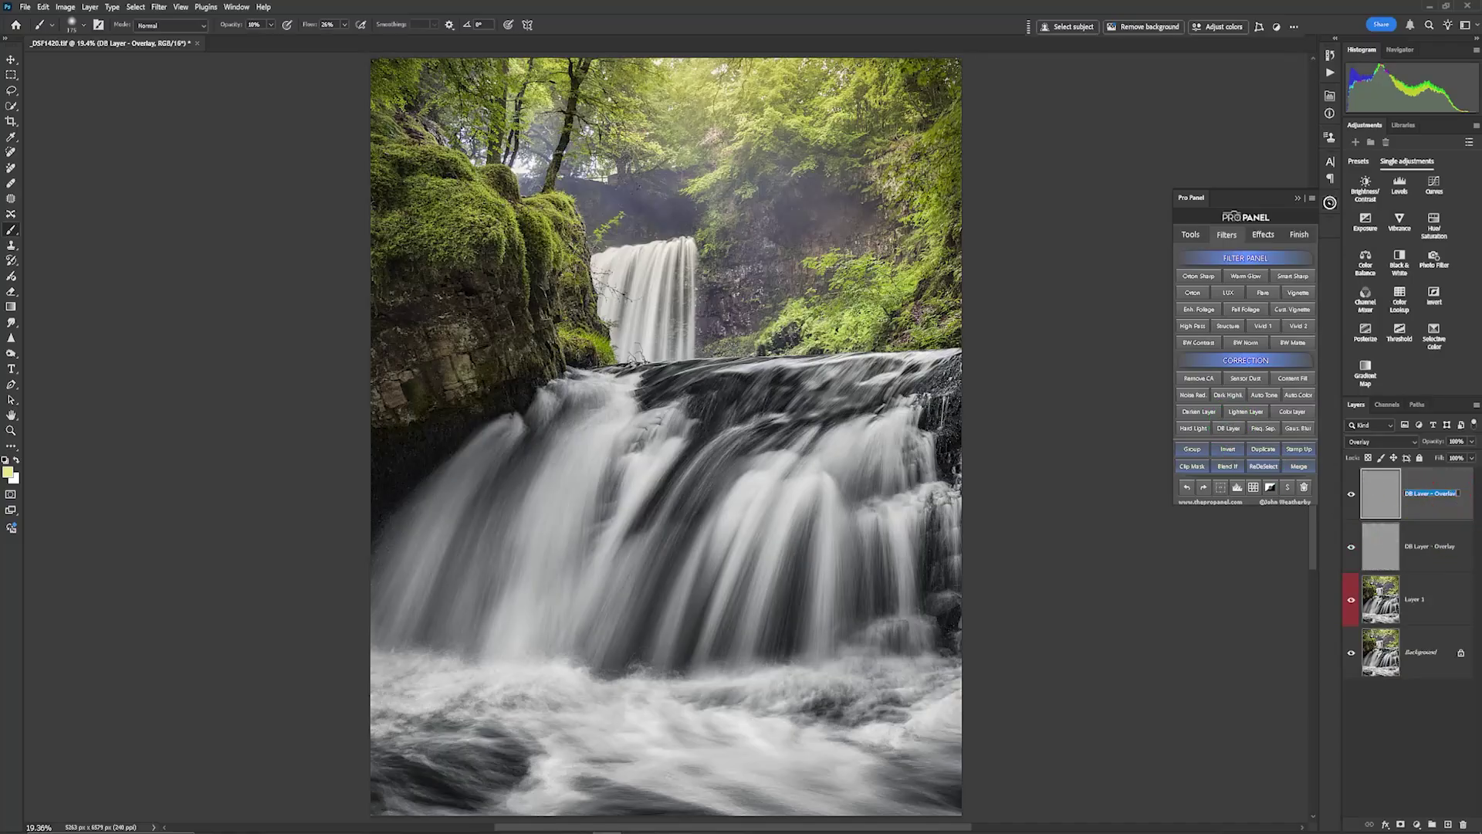
type("DB D GREENS")
key("Return")
Sample a green from the moss as paint colour and fit the image on screen
scroll(463, 208, "up", 6)
left_click(622, 132, "alt")
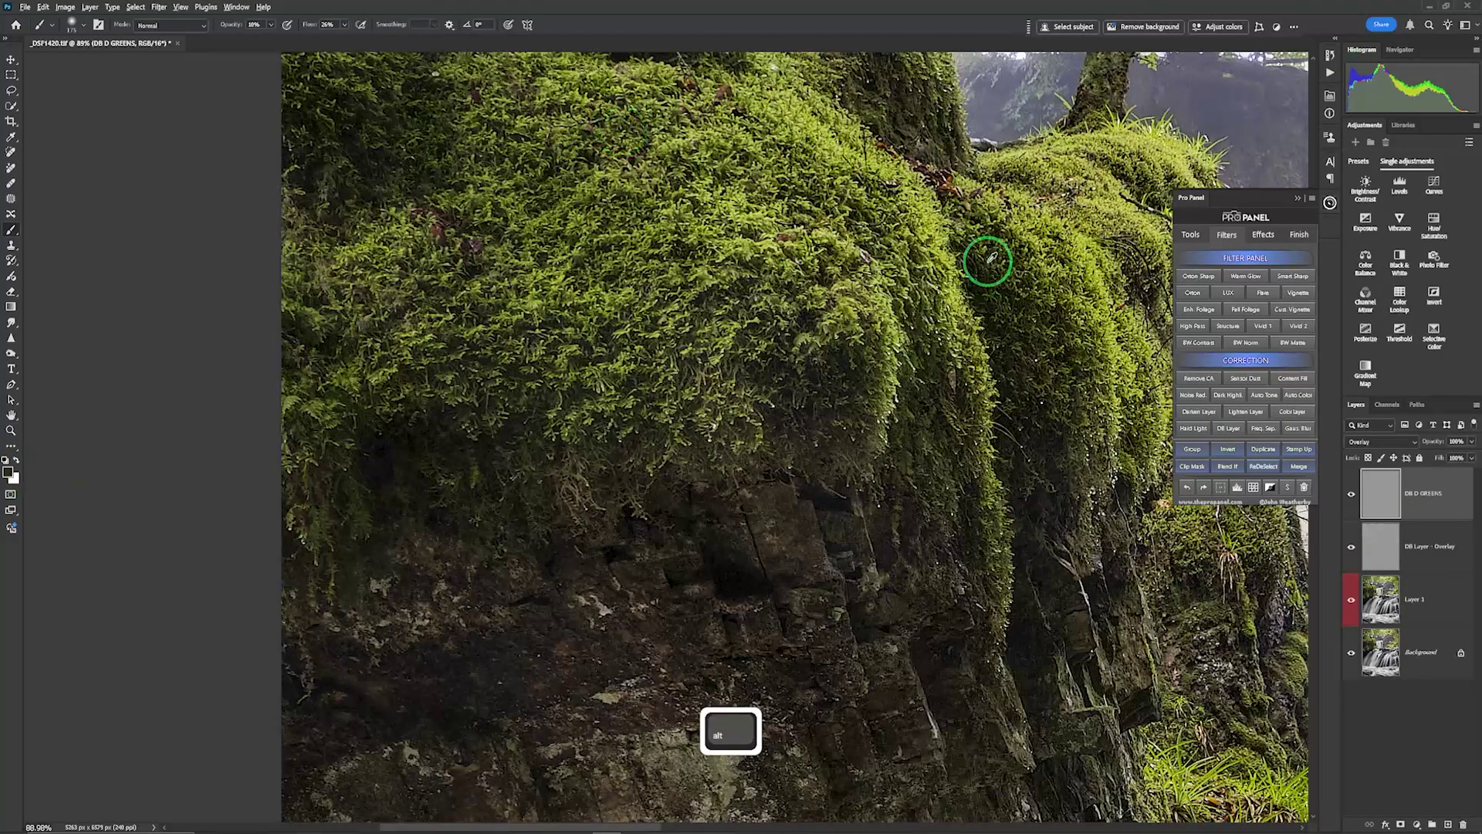
scroll(987, 261, "down", 5)
scroll(870, 373, "up", 2)
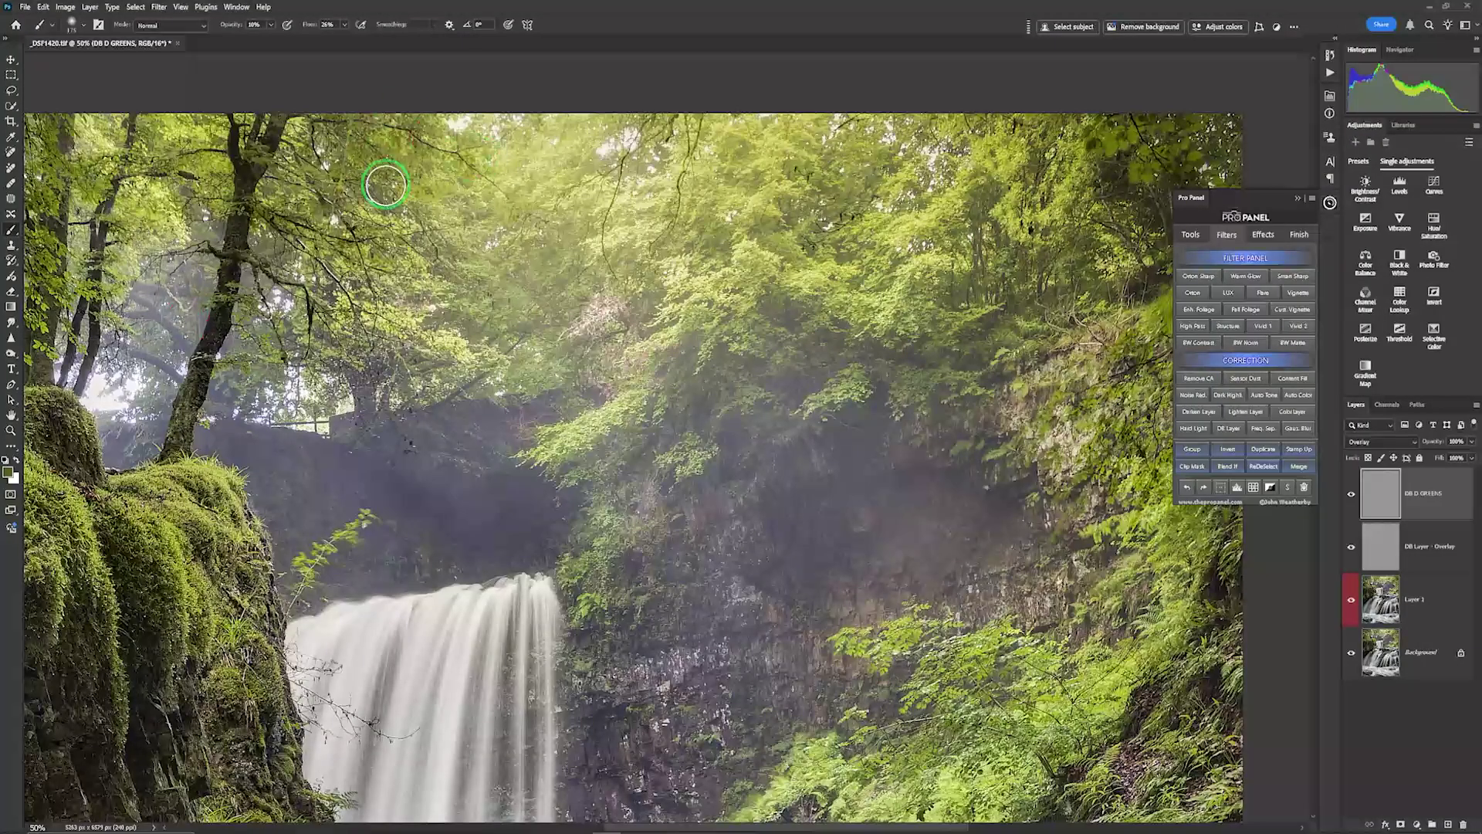
key("ctrl+0")
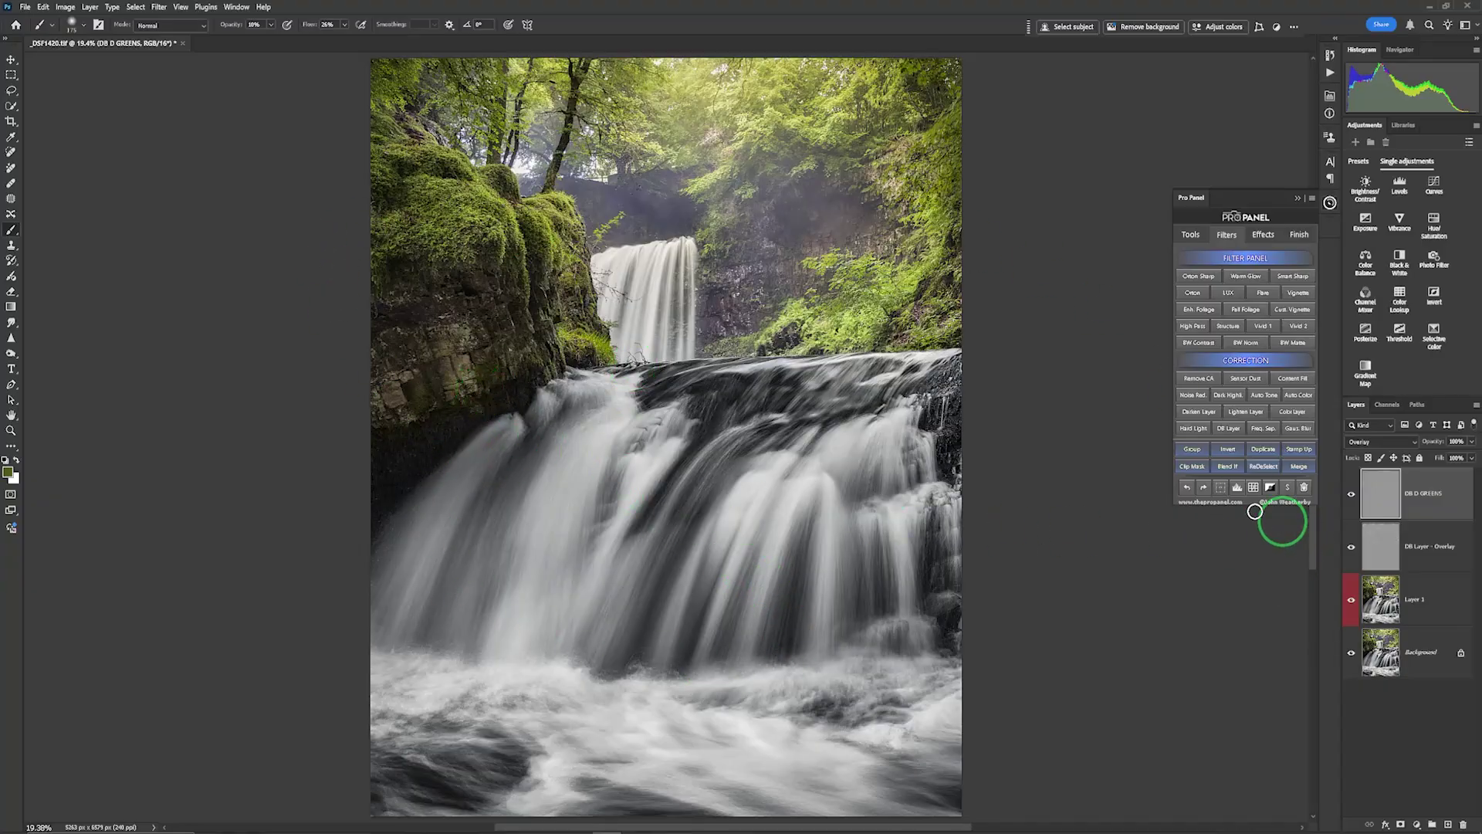
Add a third DB overlay layer on top and zoom in on the mossy rock
left_click(1228, 427)
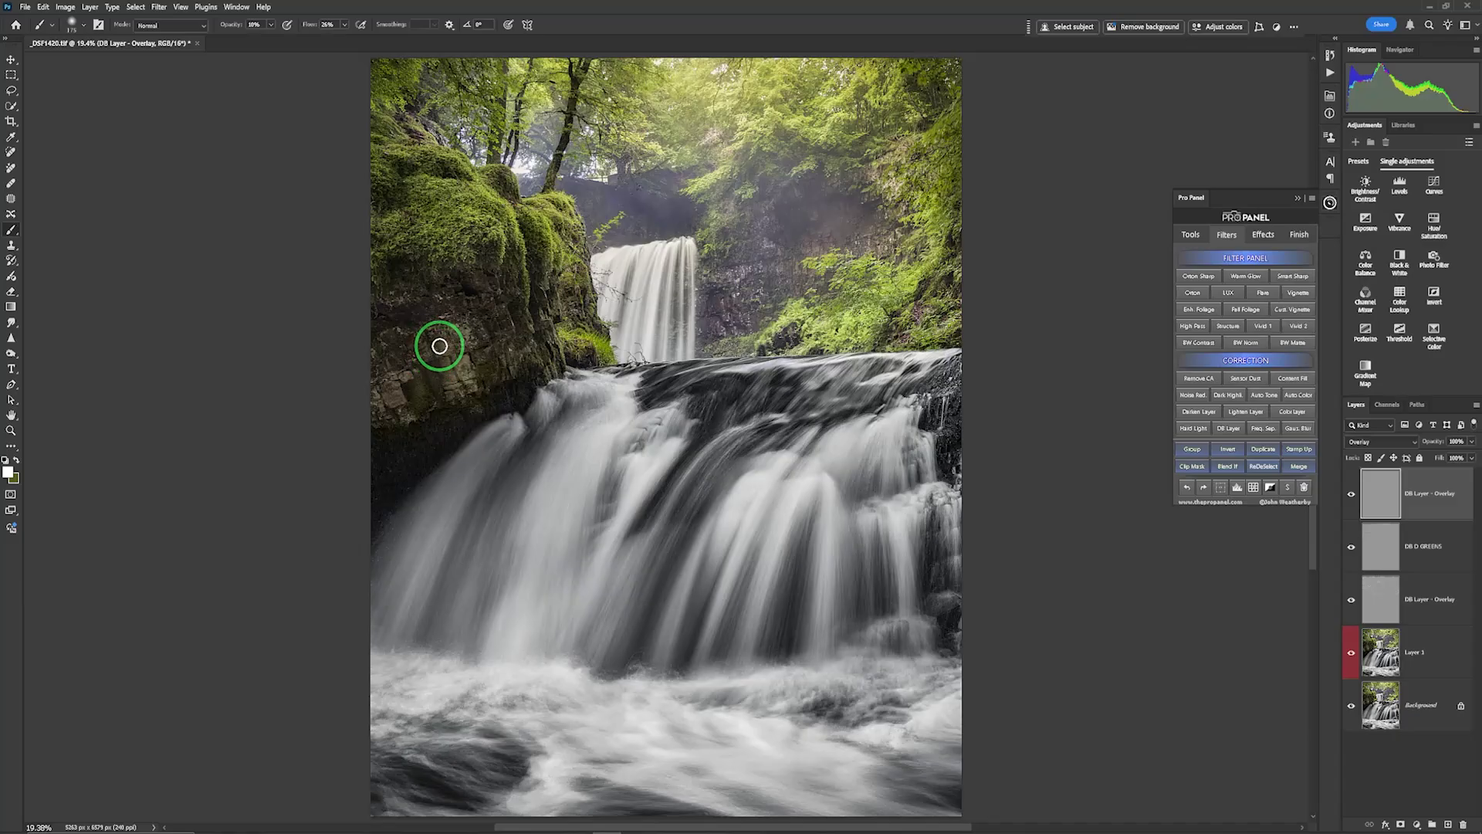
key("z")
left_click_drag(460, 331, 509, 333)
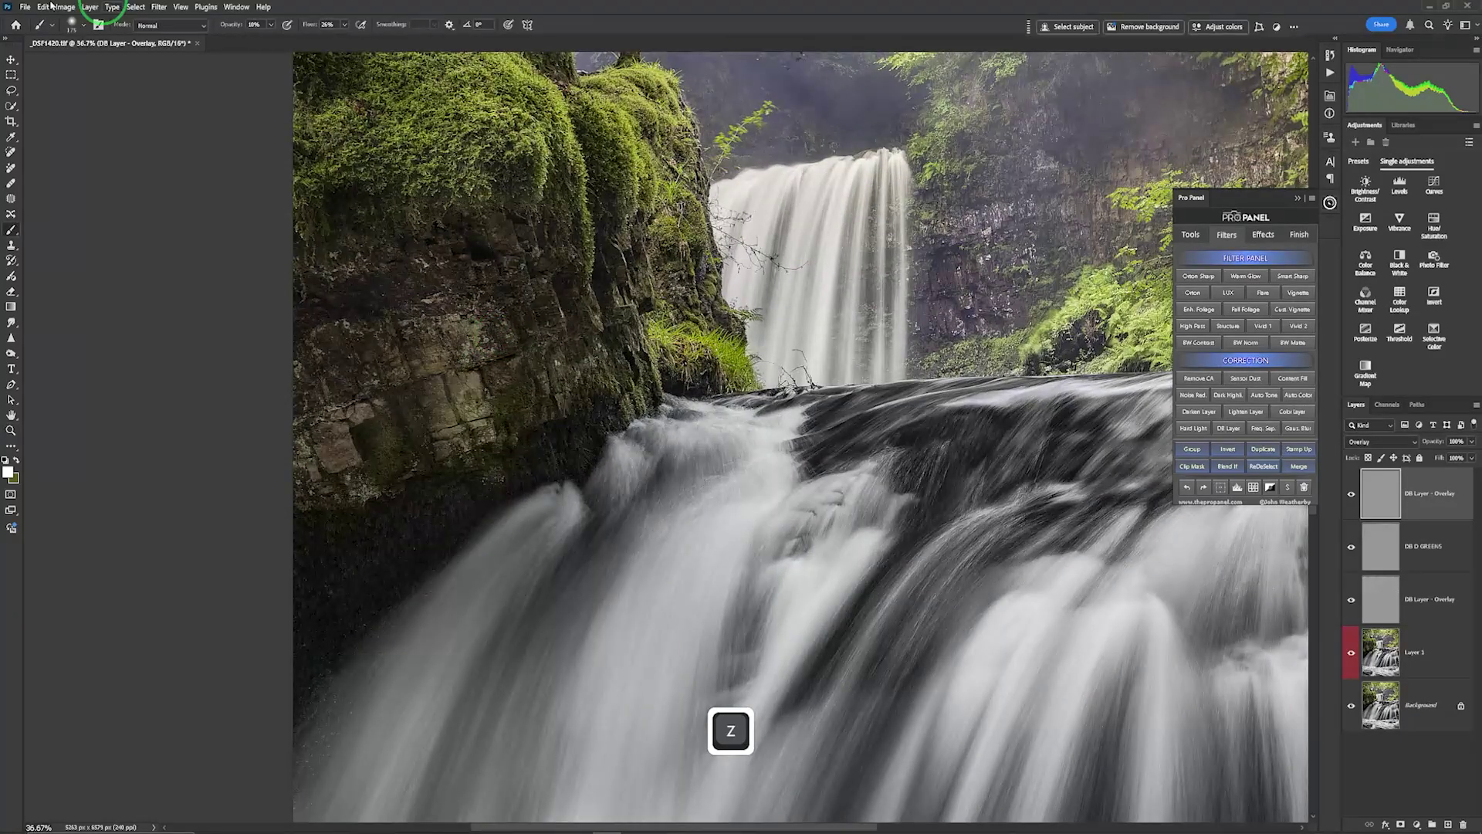
Set the brush mode to Screen, pan across the rock face, then fit the image
left_click(201, 28)
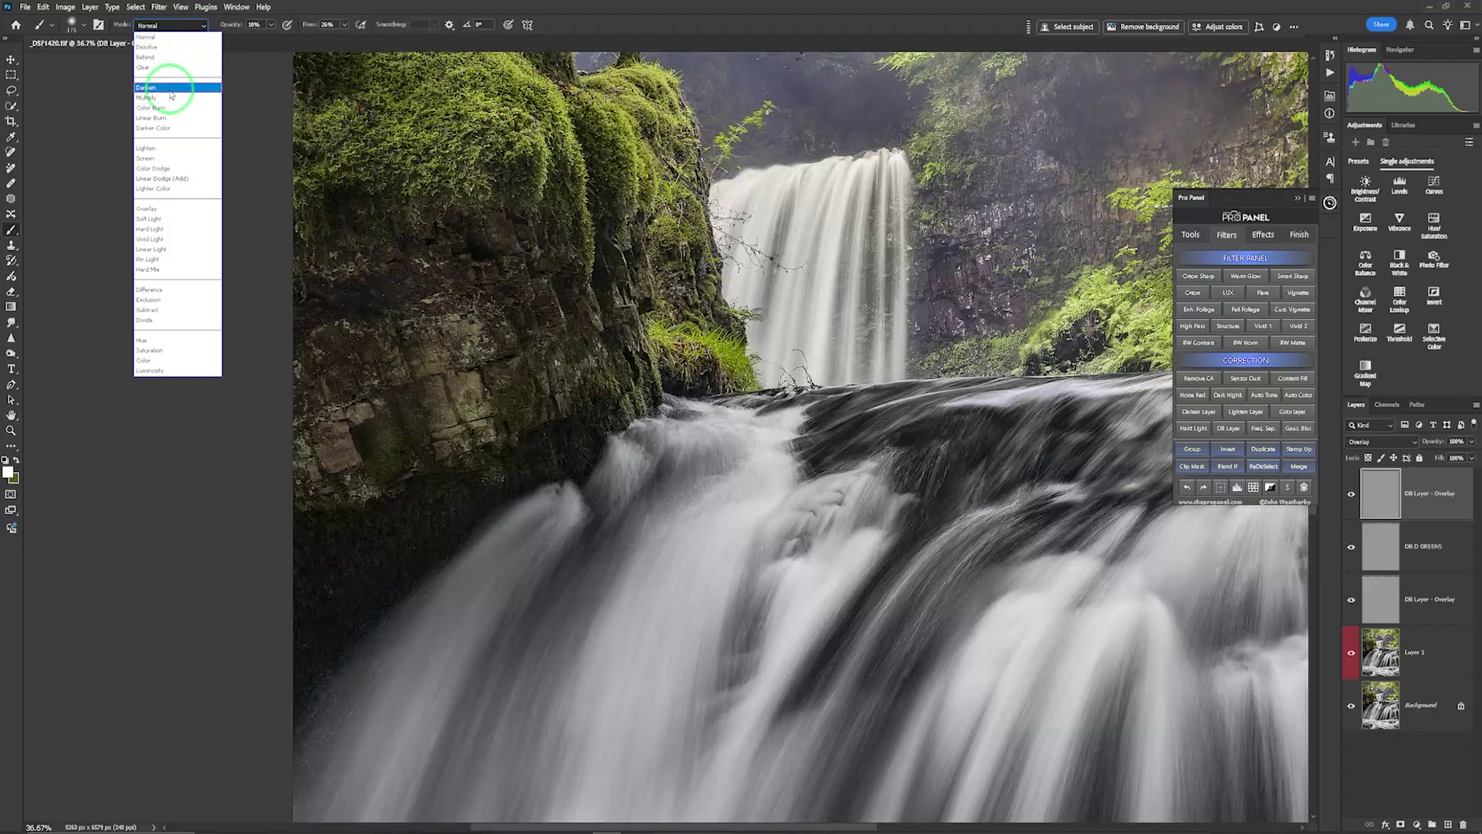
left_click(147, 157)
scroll(526, 387, "up", 3)
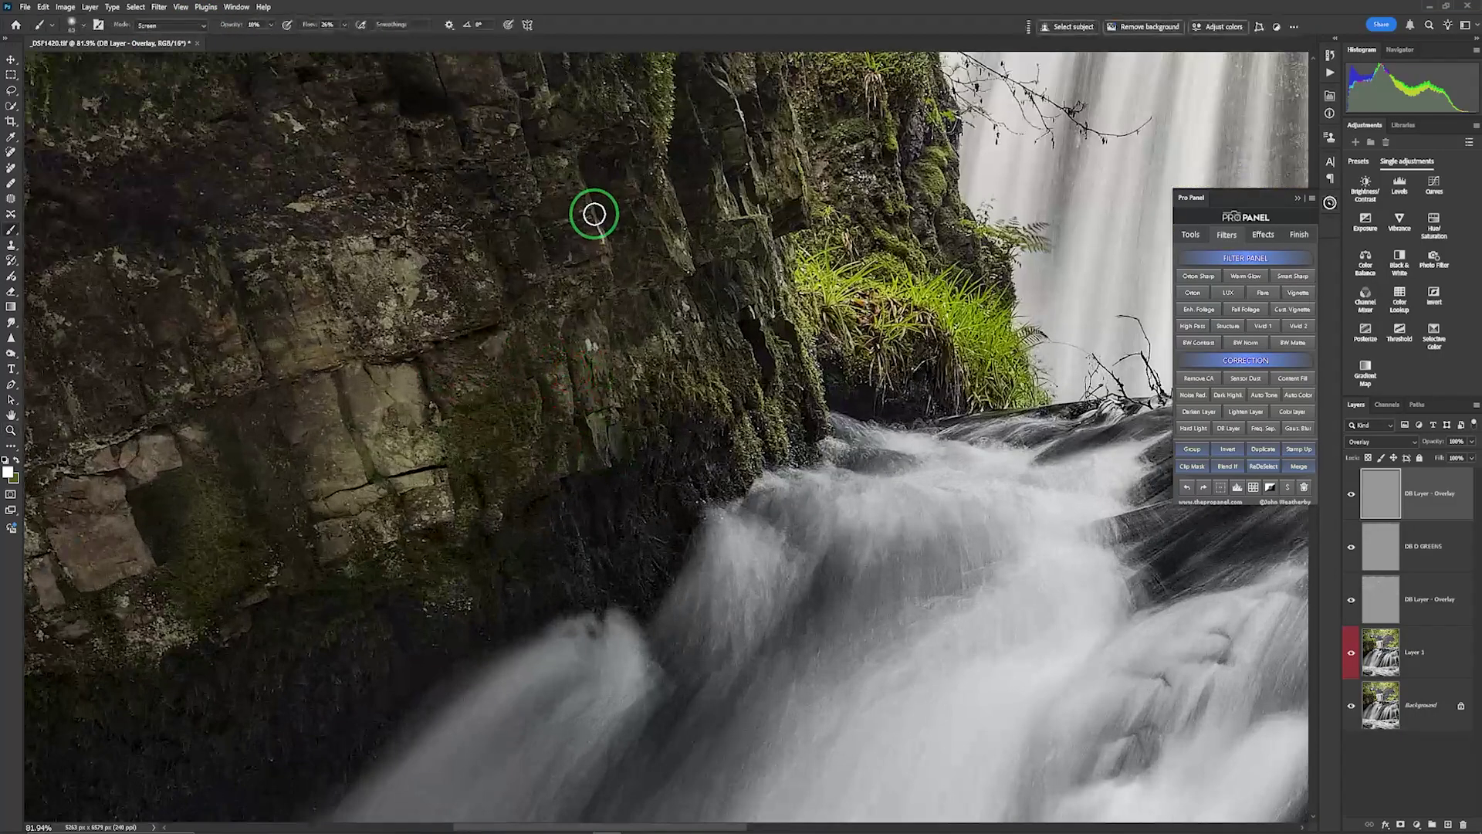
left_click_drag(506, 132, 797, 490)
key("ctrl+0")
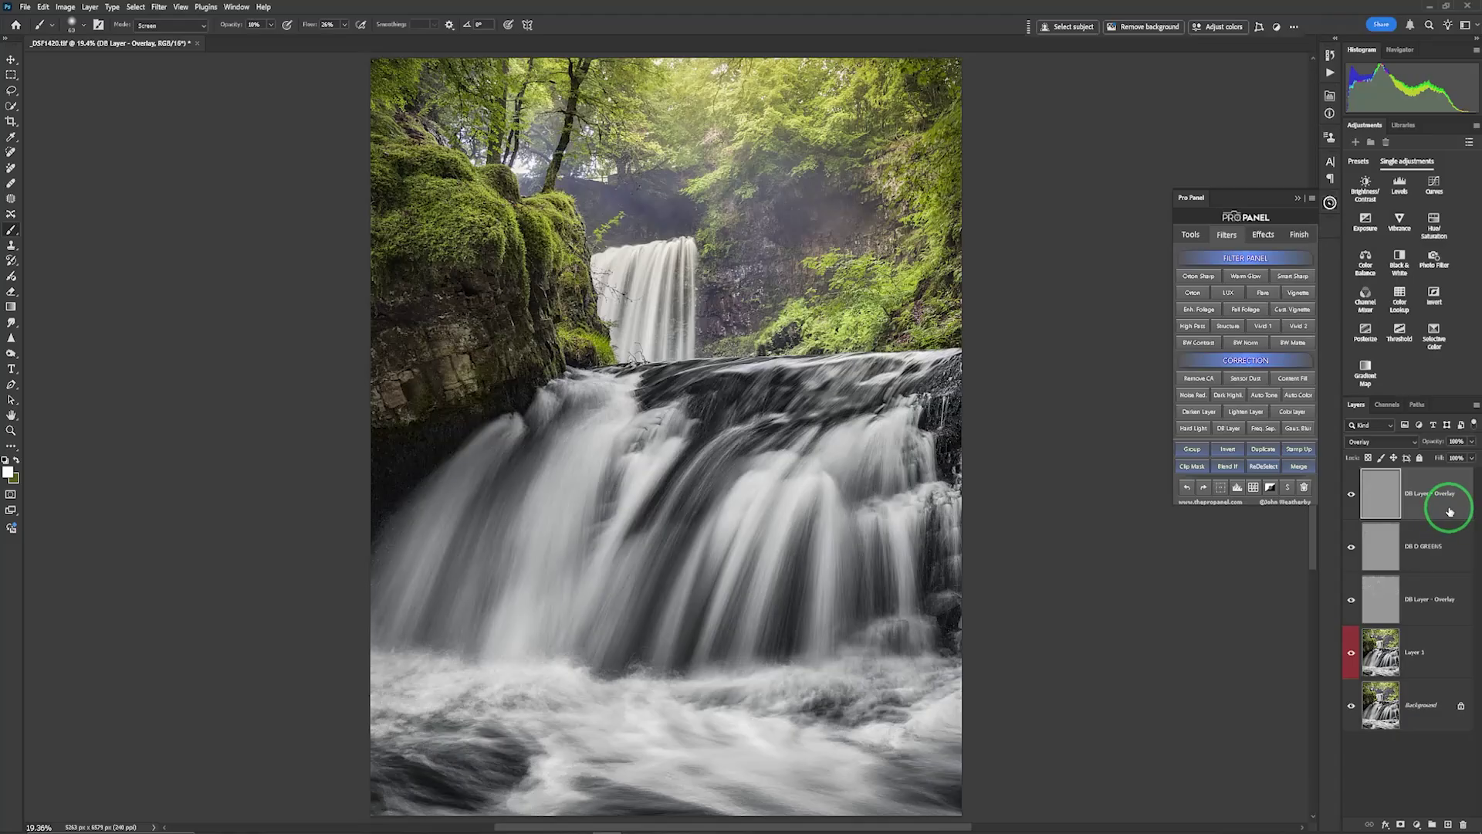
Gather the three dodge-and-burn layers into Group 1 and hide it
left_click(1438, 614, "shift")
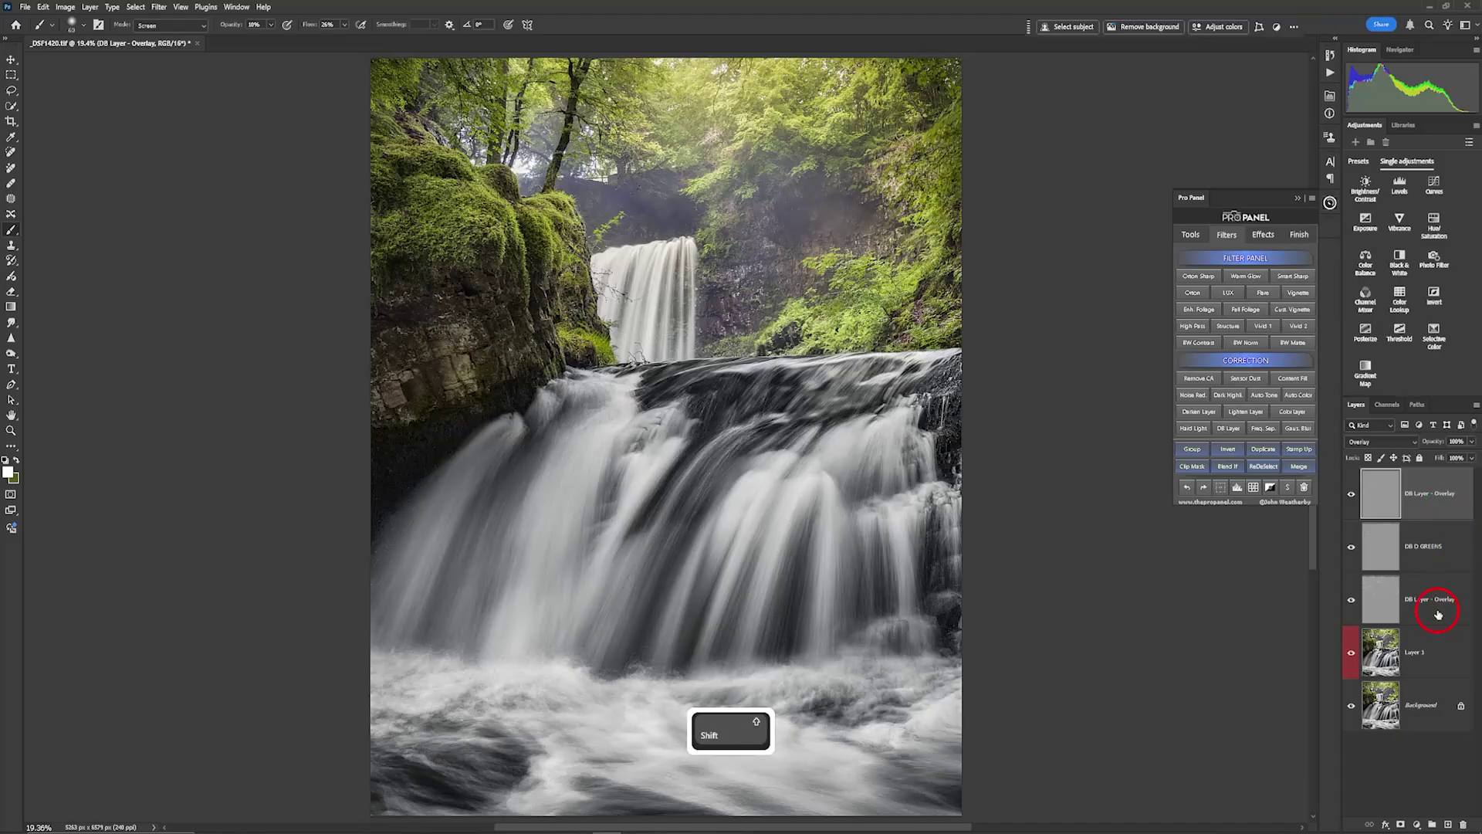
left_click(1432, 825)
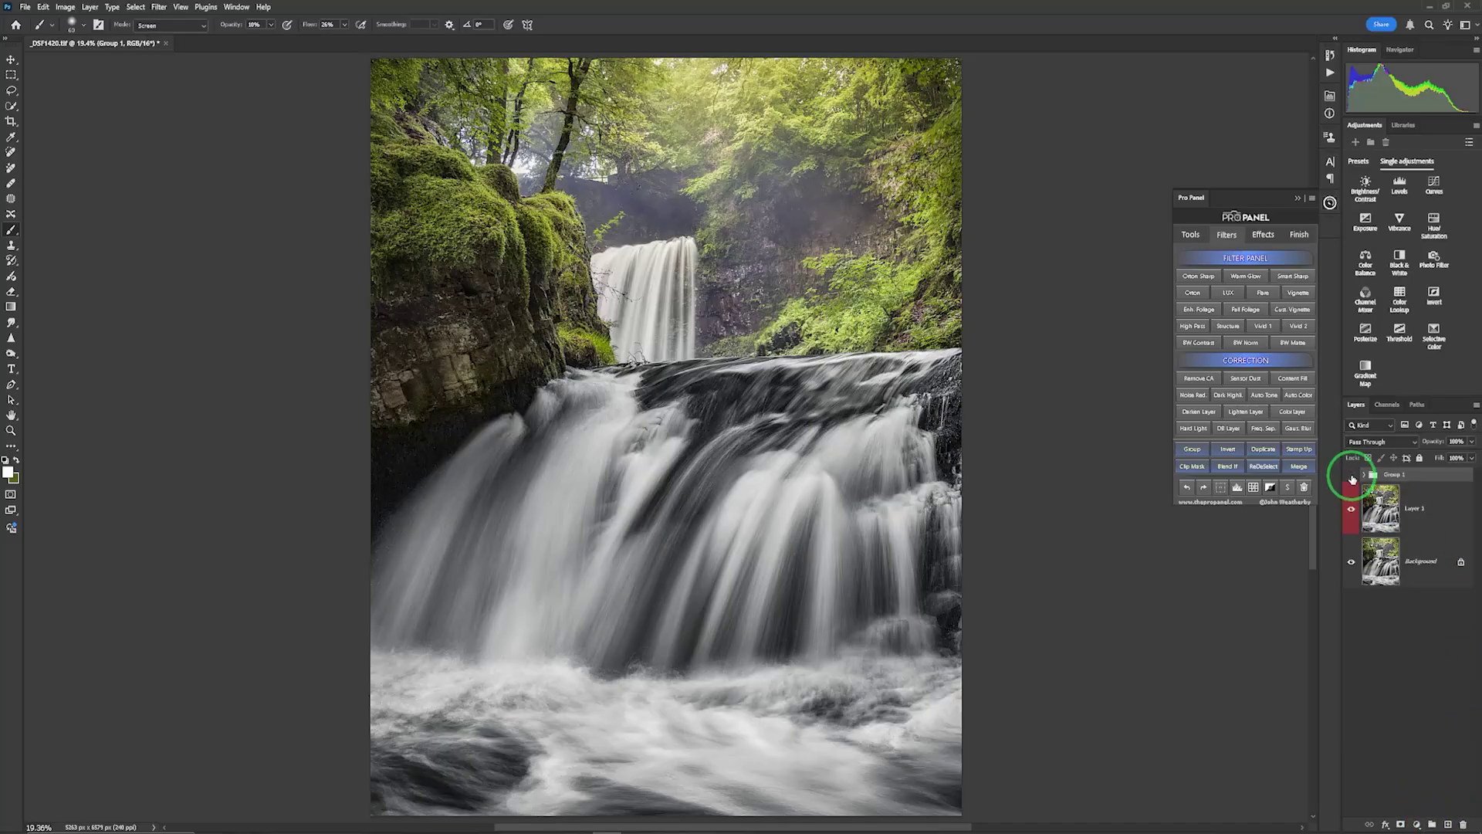
left_click(1352, 479)
left_click(1352, 479)
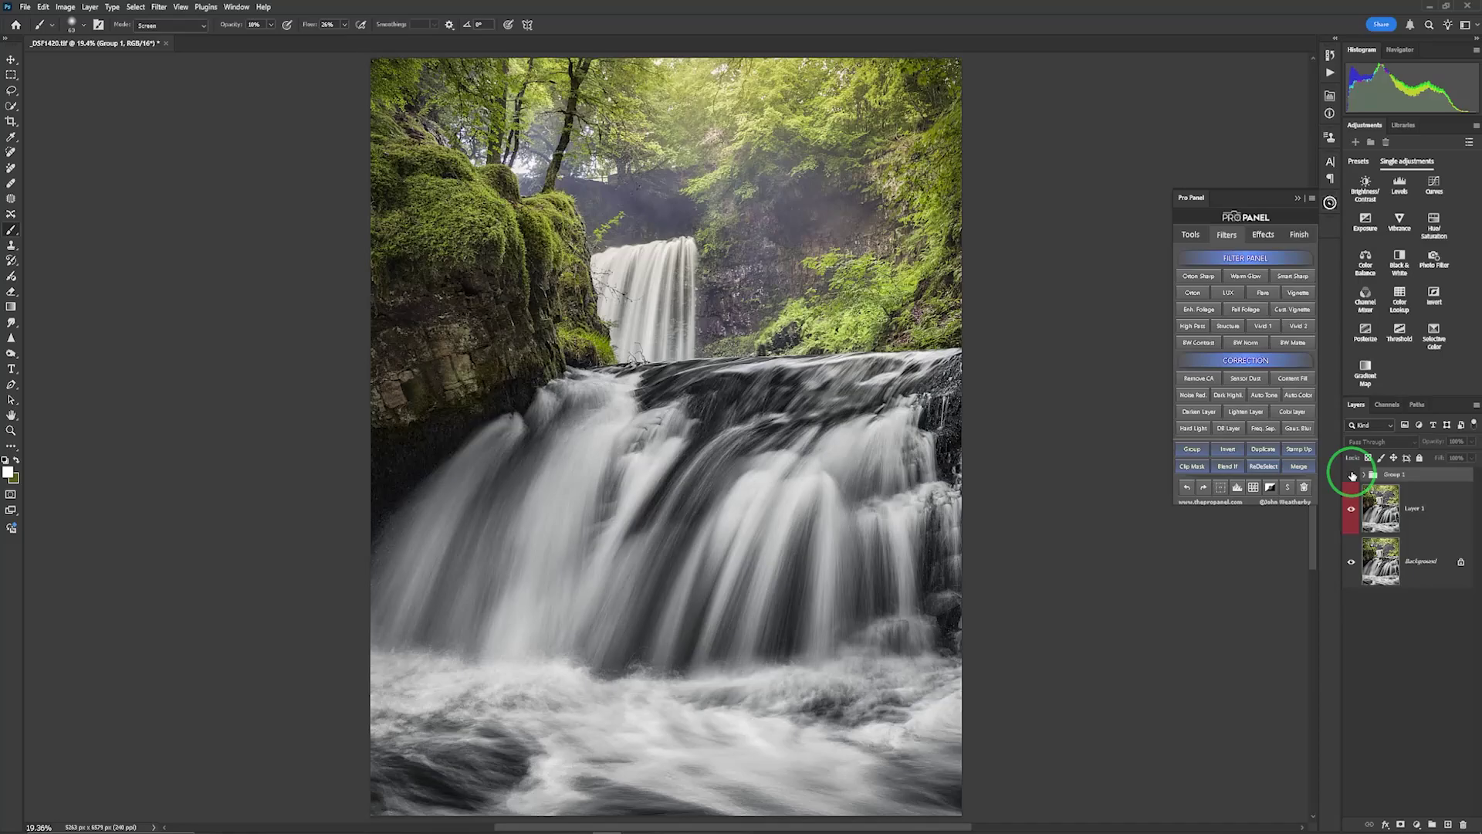
Toggle Group 1's visibility repeatedly to compare the photo with and without it
left_click(1351, 476)
left_click(1351, 476)
left_click(1352, 476)
left_click(1351, 477)
left_click(1351, 476)
left_click(1352, 477)
left_click(1351, 476)
left_click(1351, 477)
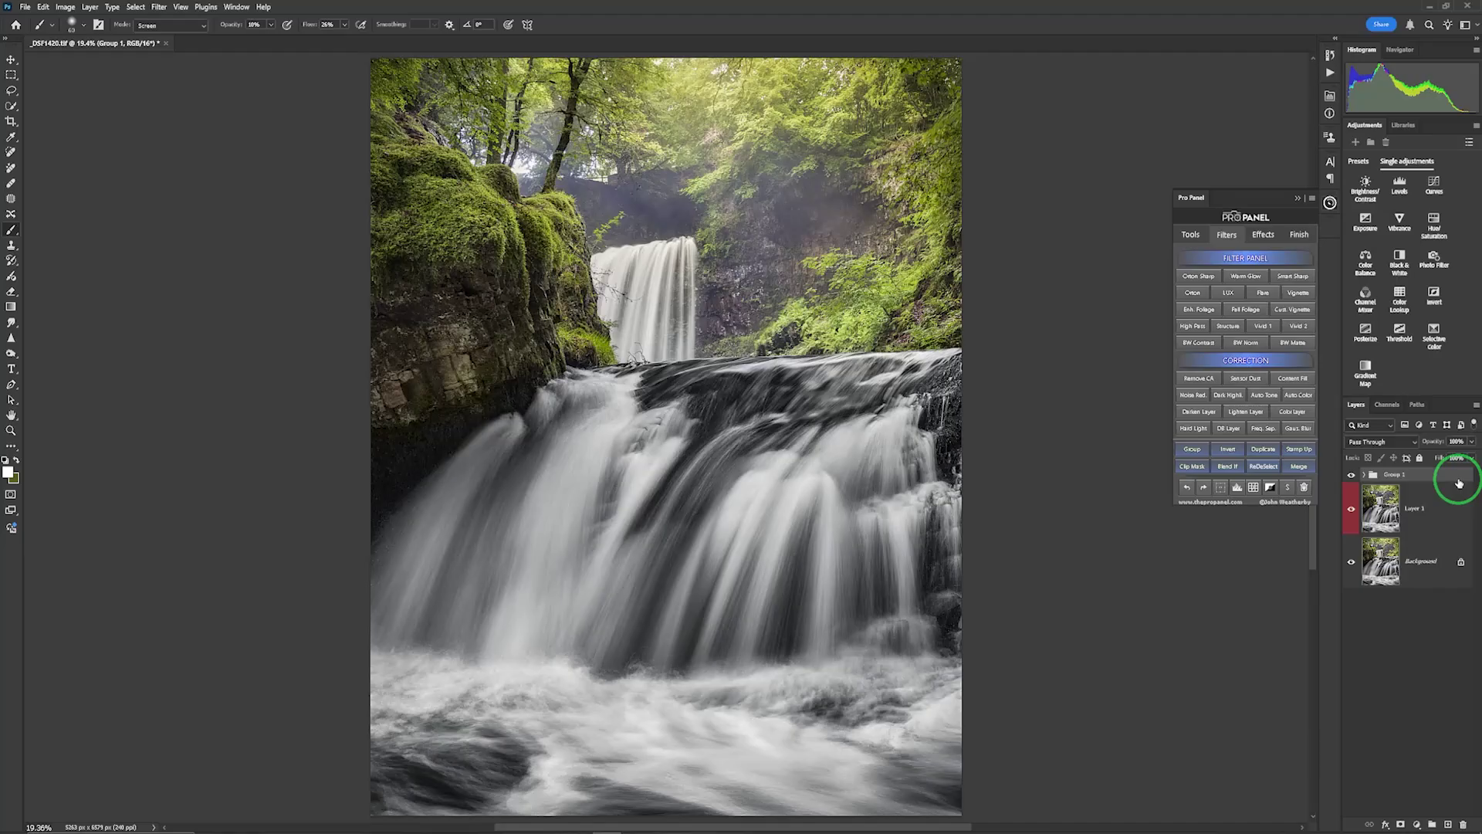
Stamp visible layers into Layer 2 and add an Orton glow with 60 px Gaussian Blur and Levels
key("ctrl+shift+alt")
key("ctrl+shift+alt+e")
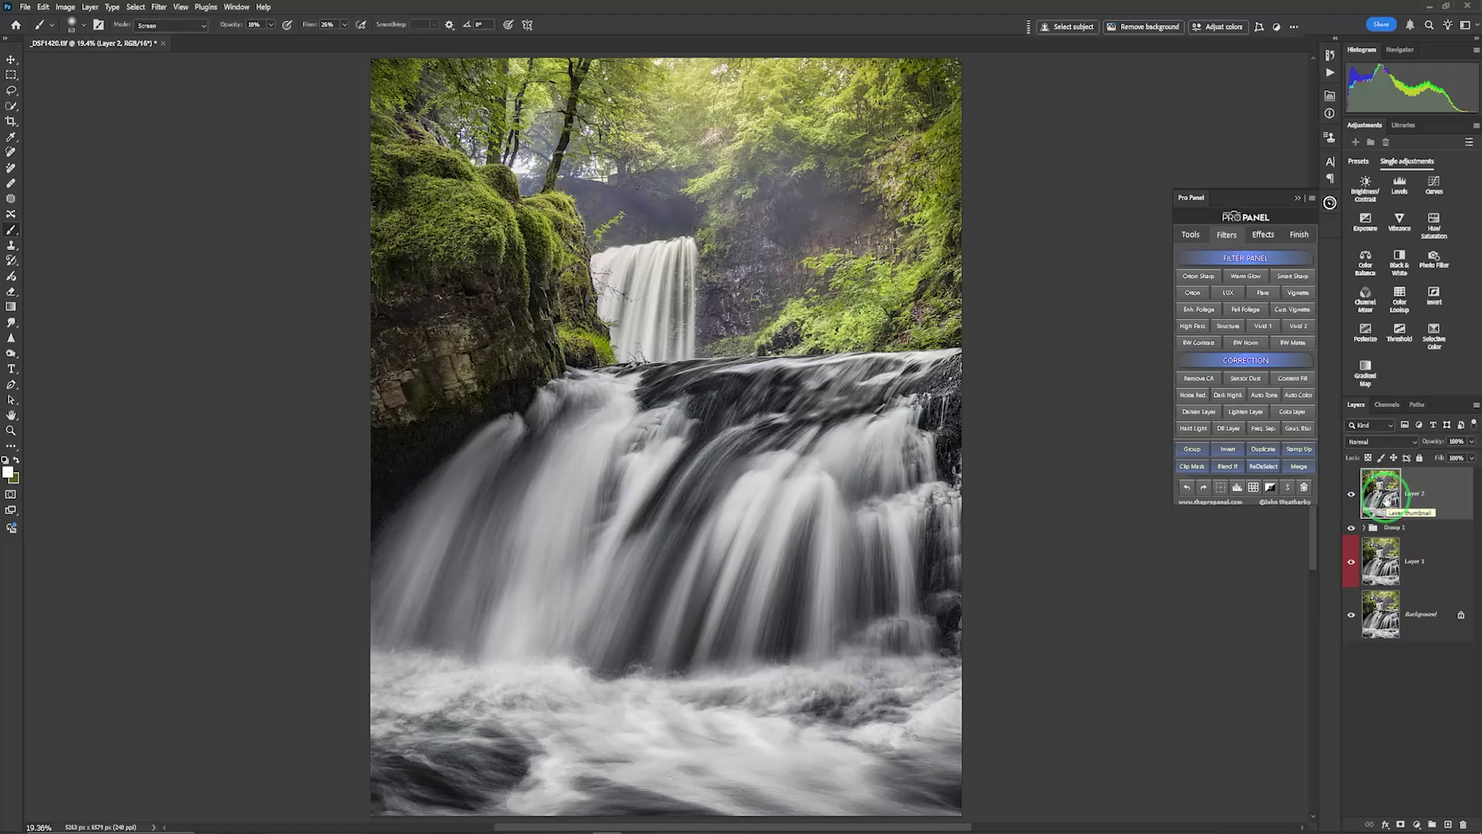
left_click(1193, 296)
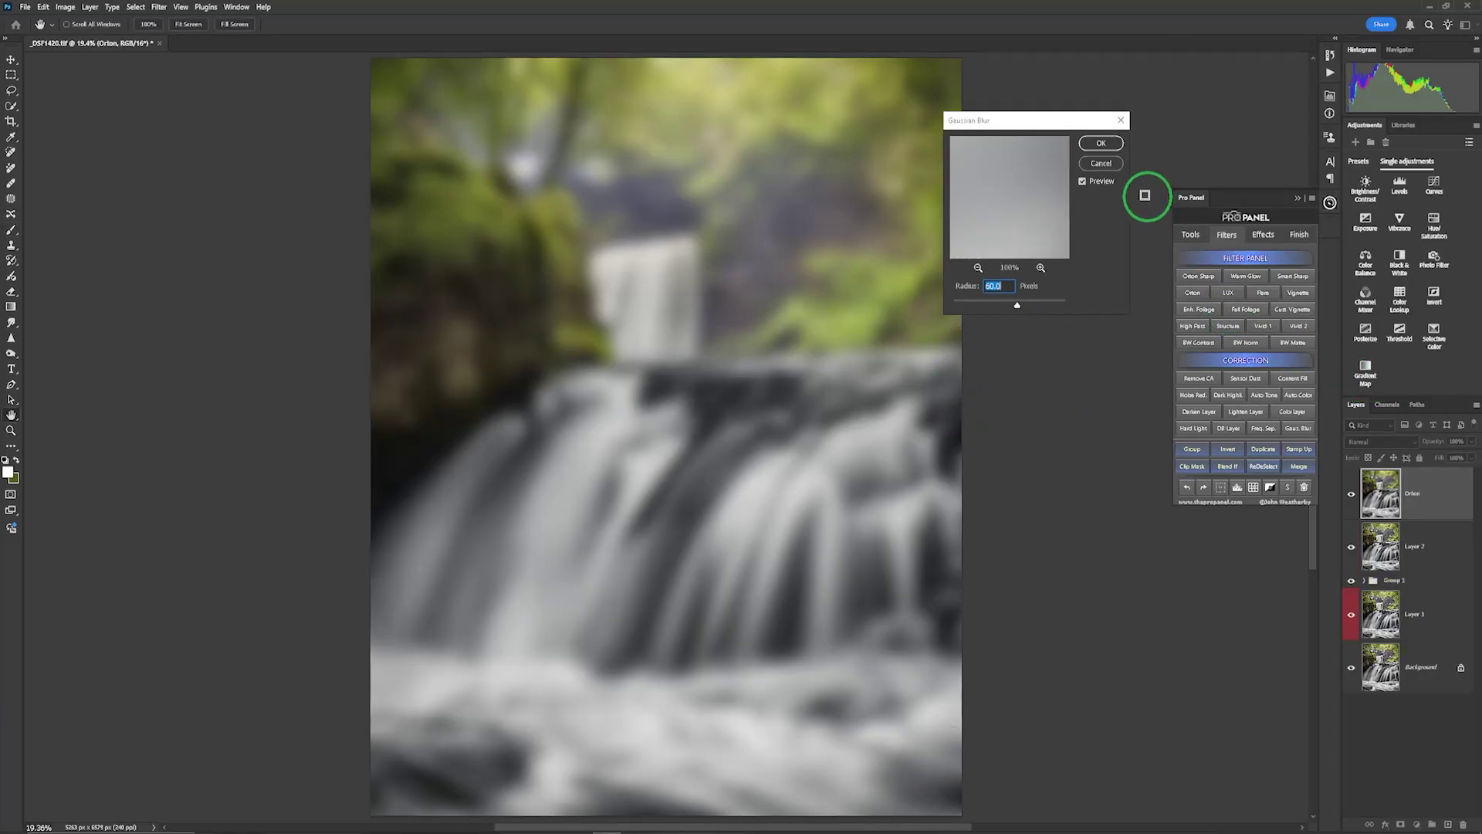
left_click(1099, 144)
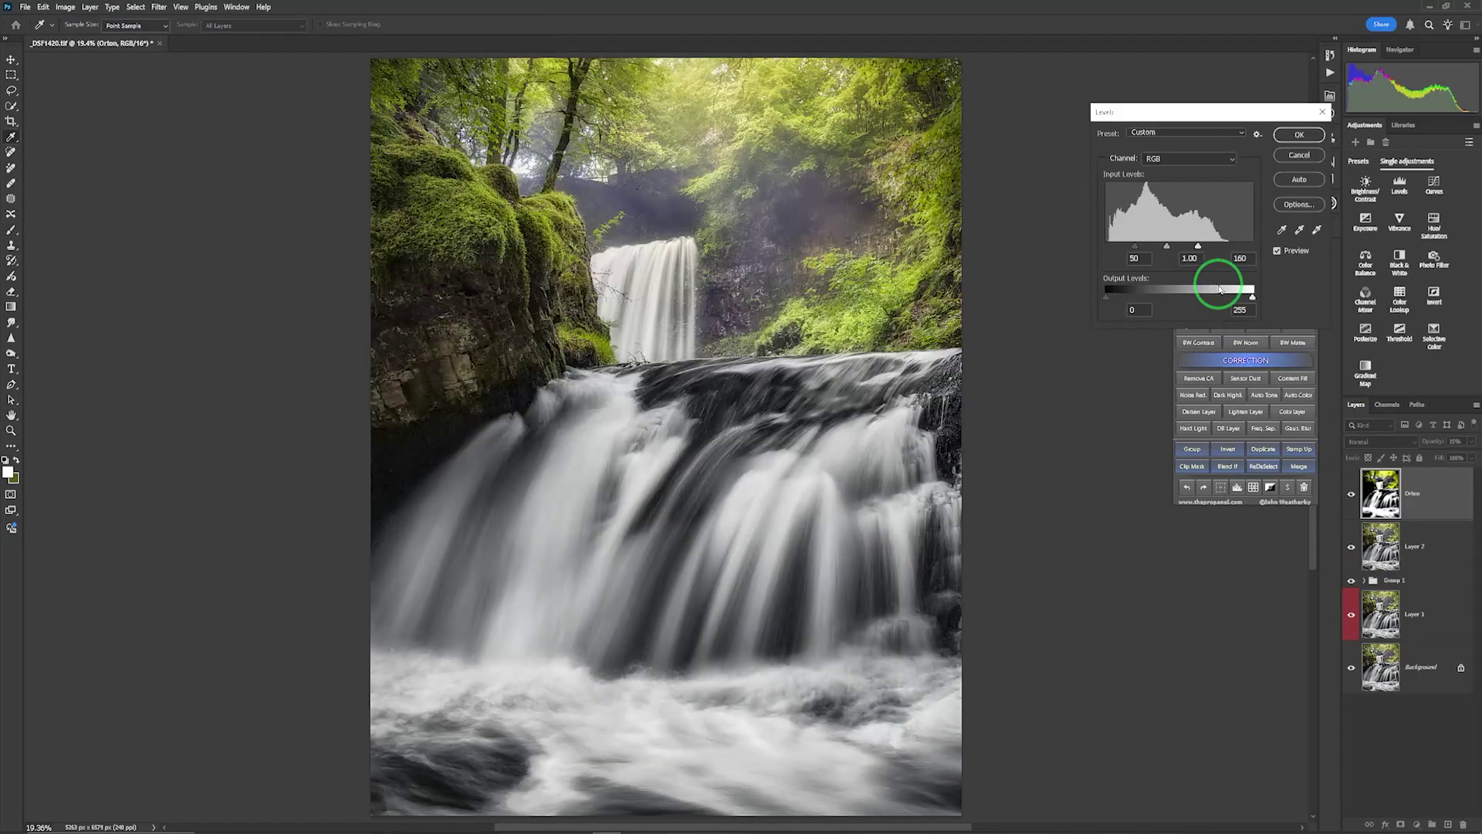
left_click(1299, 134)
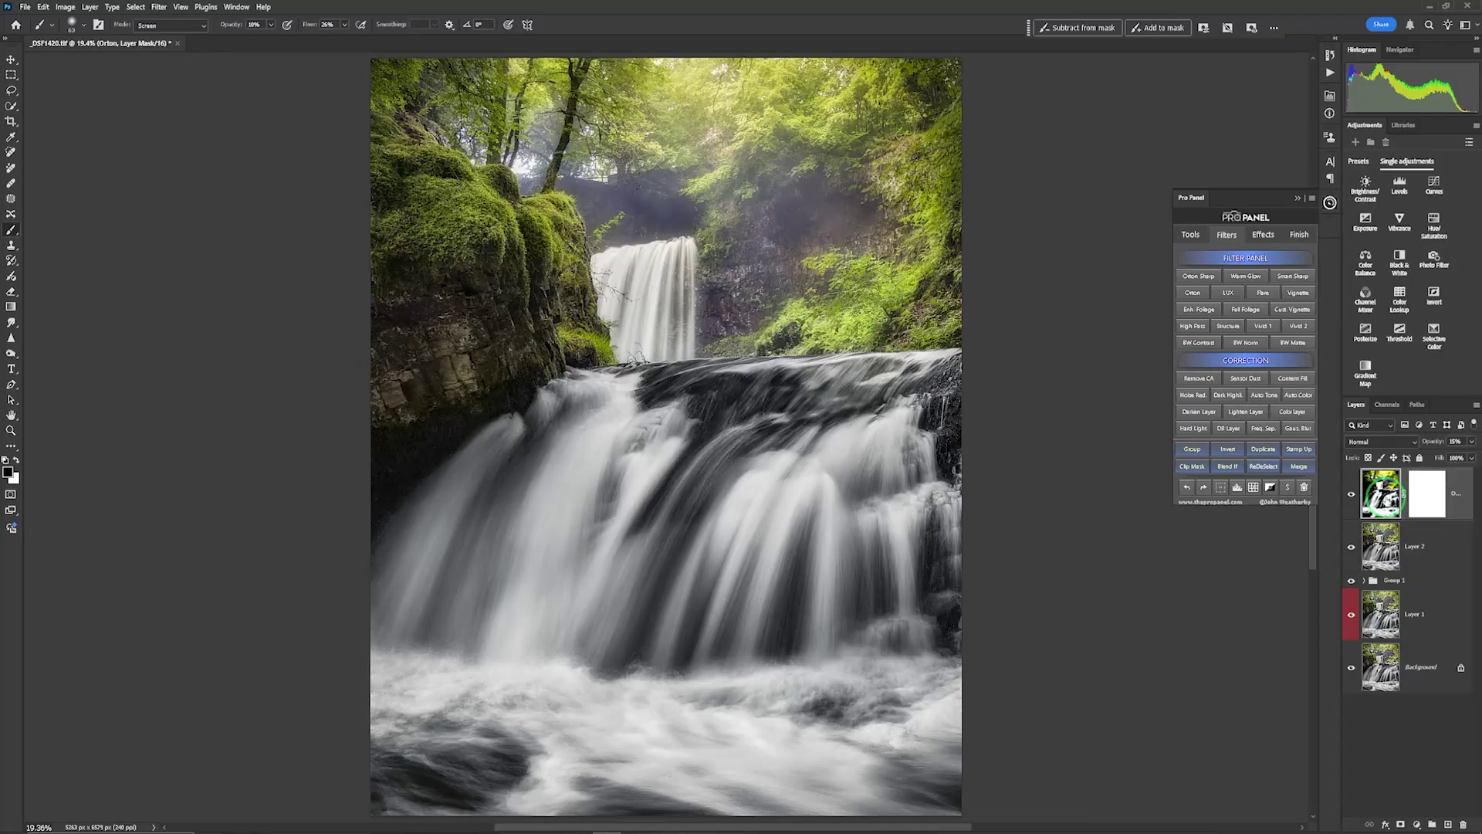
Preview luminosity masks in Pro Panel's Tools tab and apply one to the Orton layer
left_click(1189, 236)
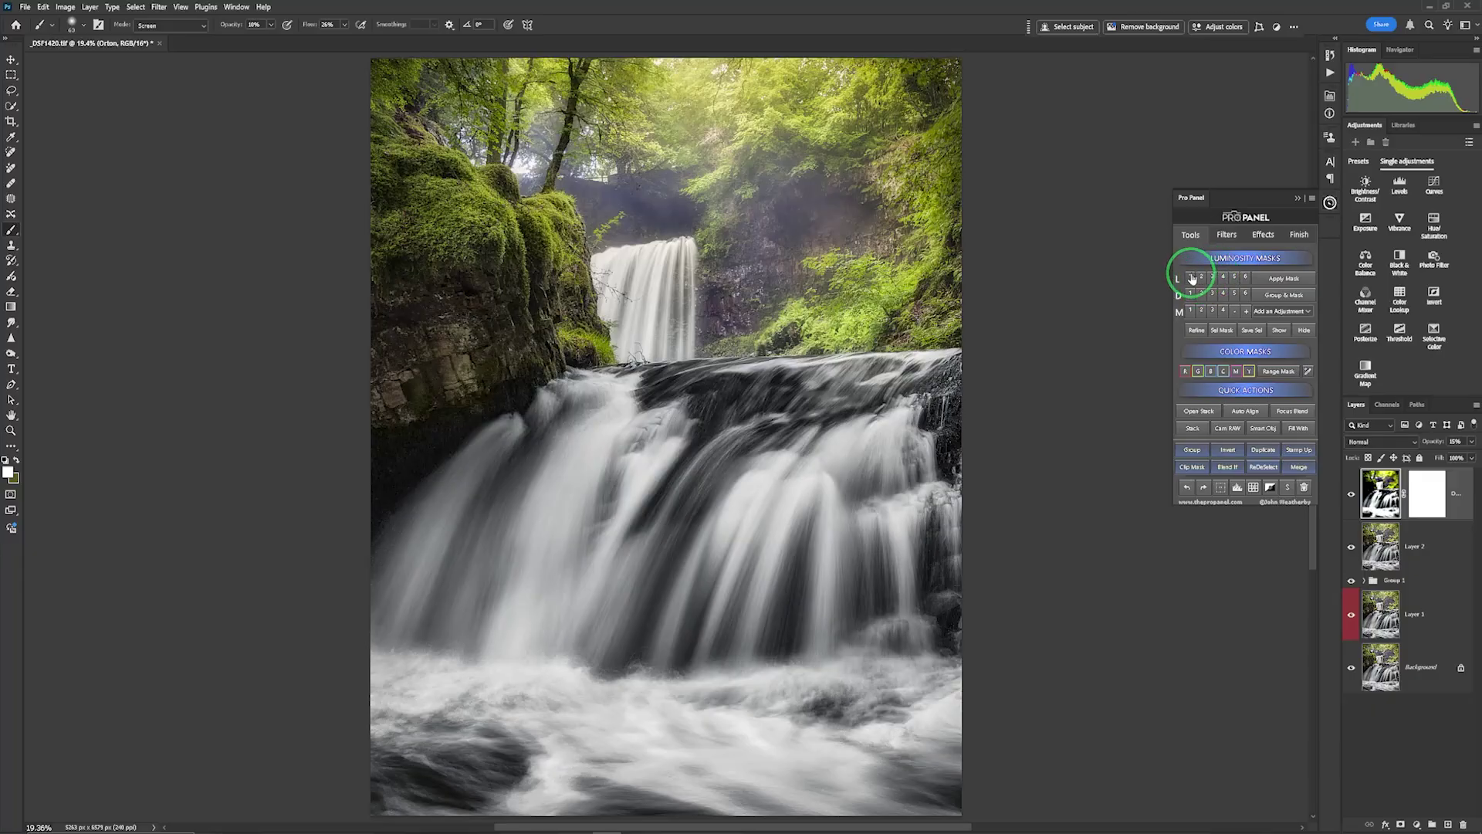
left_click(1189, 294)
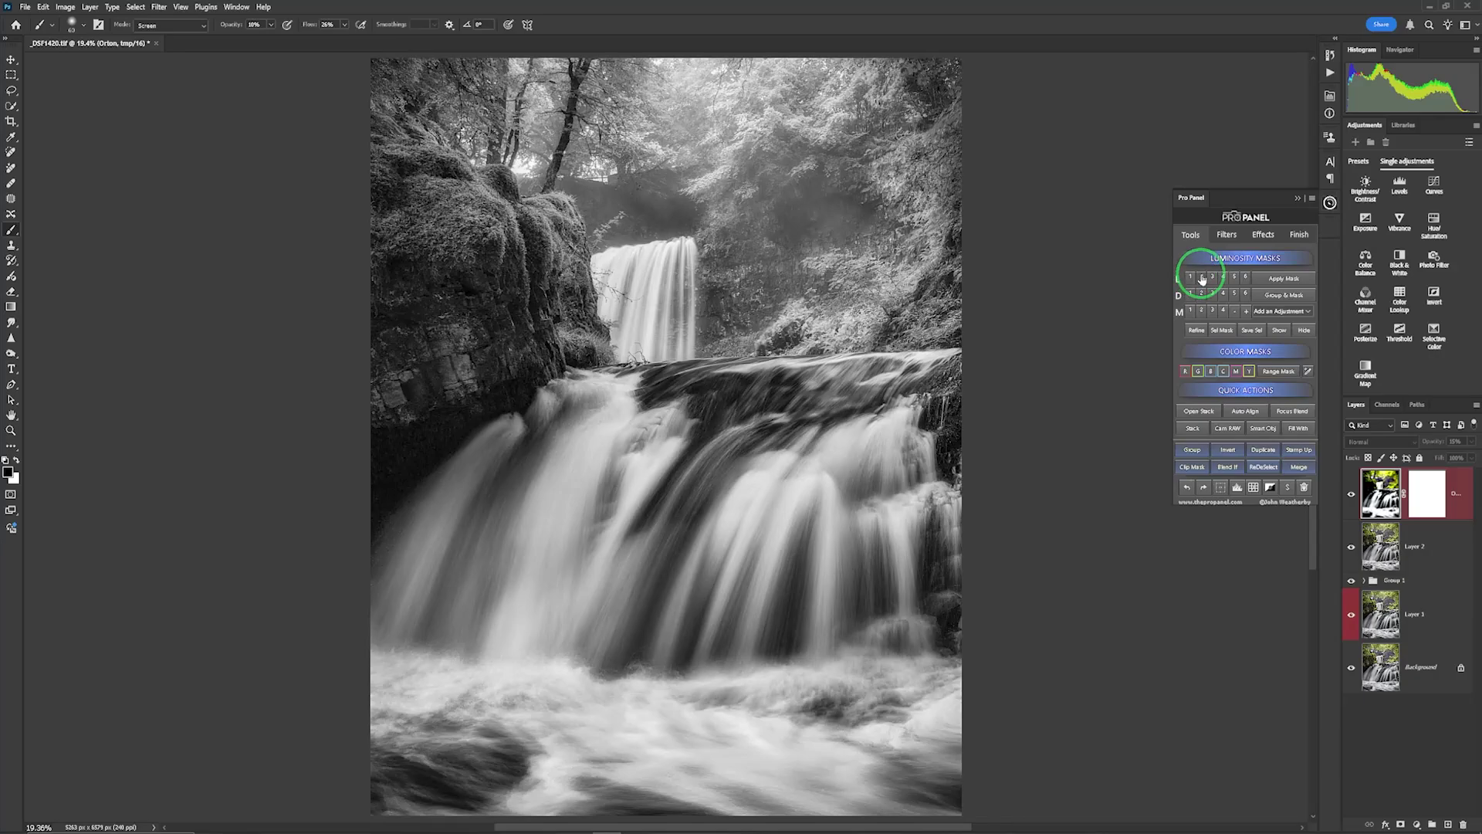
left_click(1201, 278)
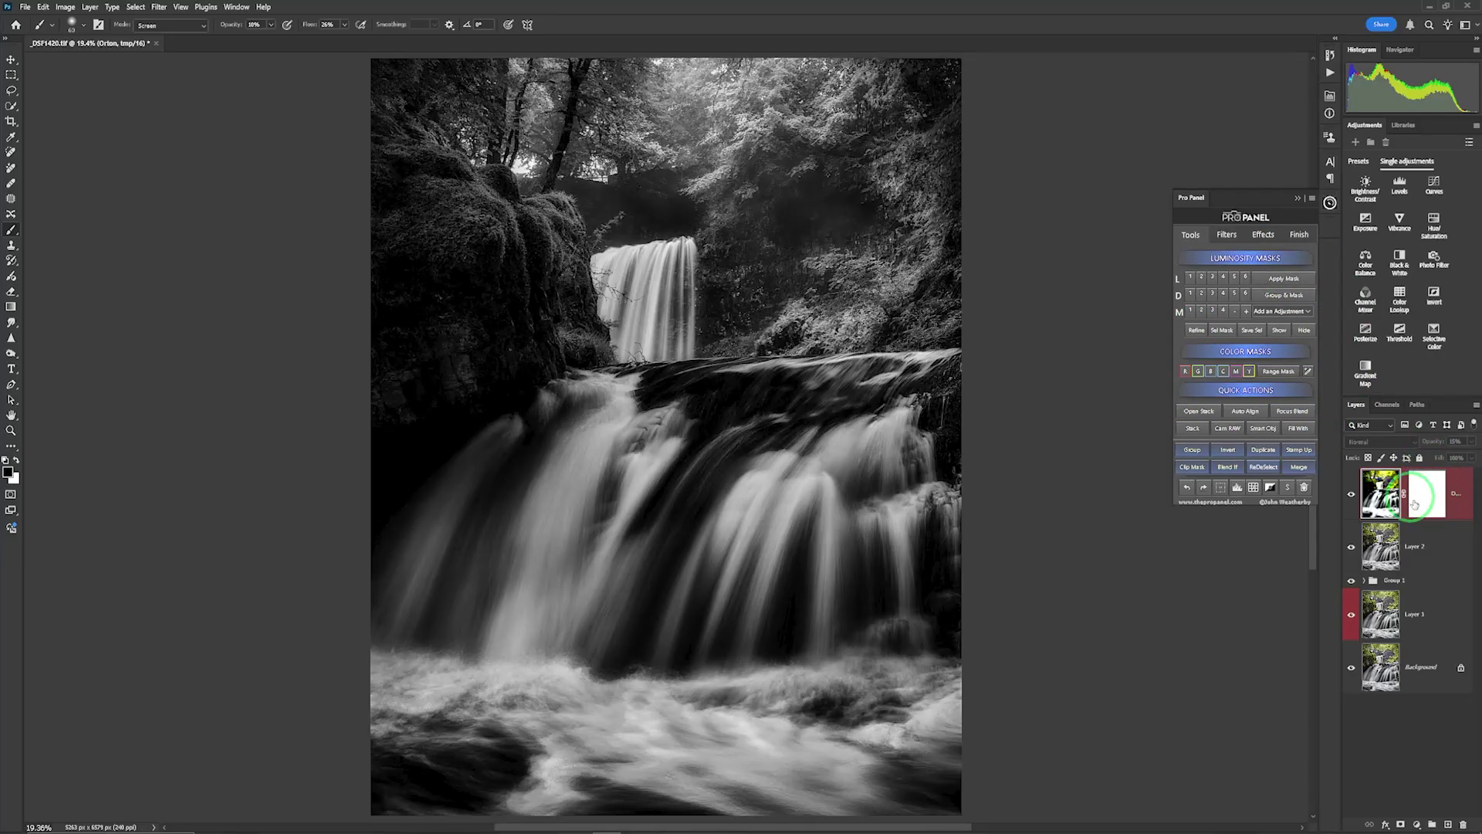
left_click(1285, 277)
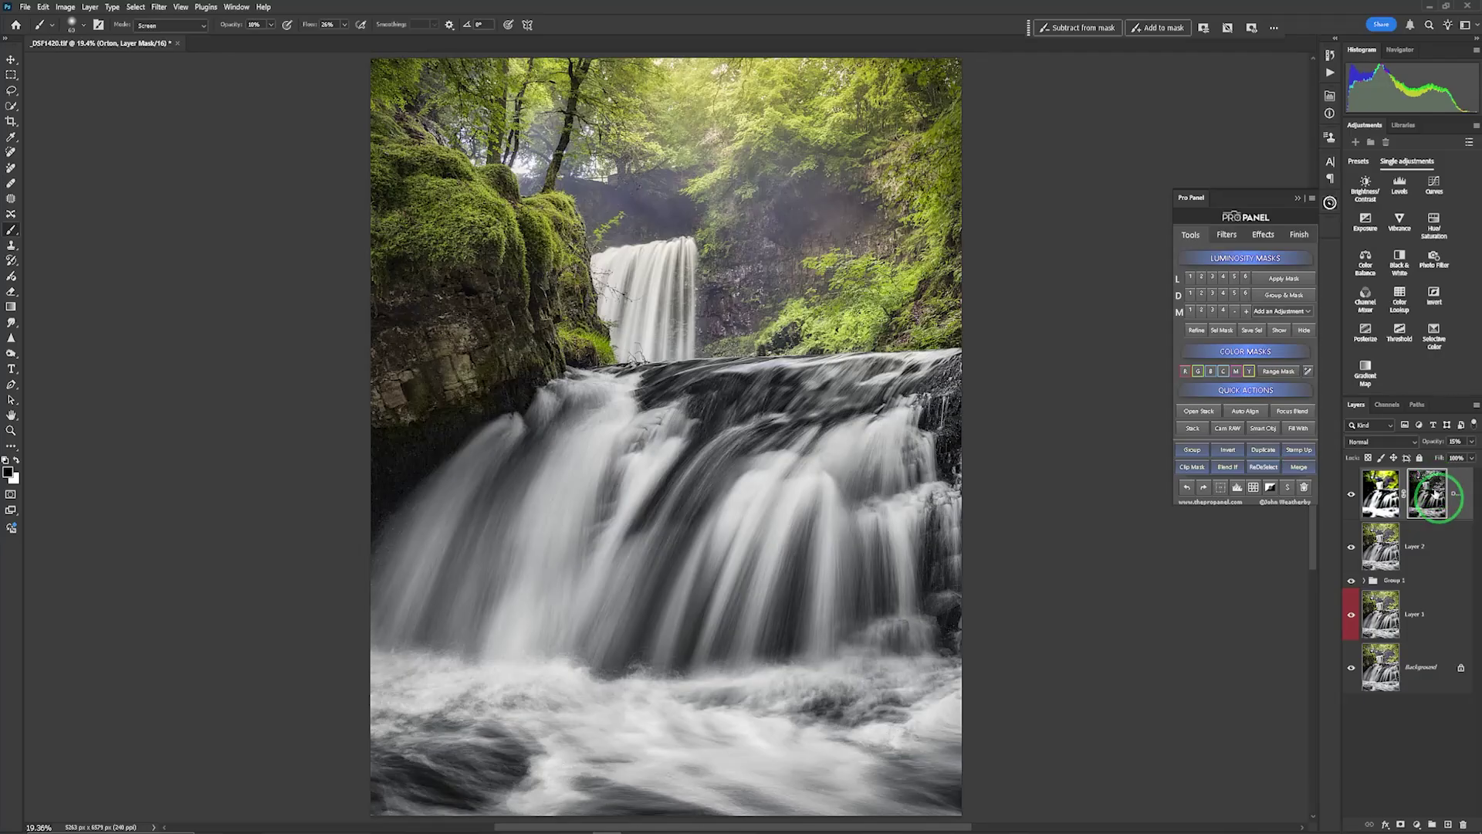
Toggle the Orton glow layer off and on to compare
left_click(1351, 496)
left_click(1351, 496)
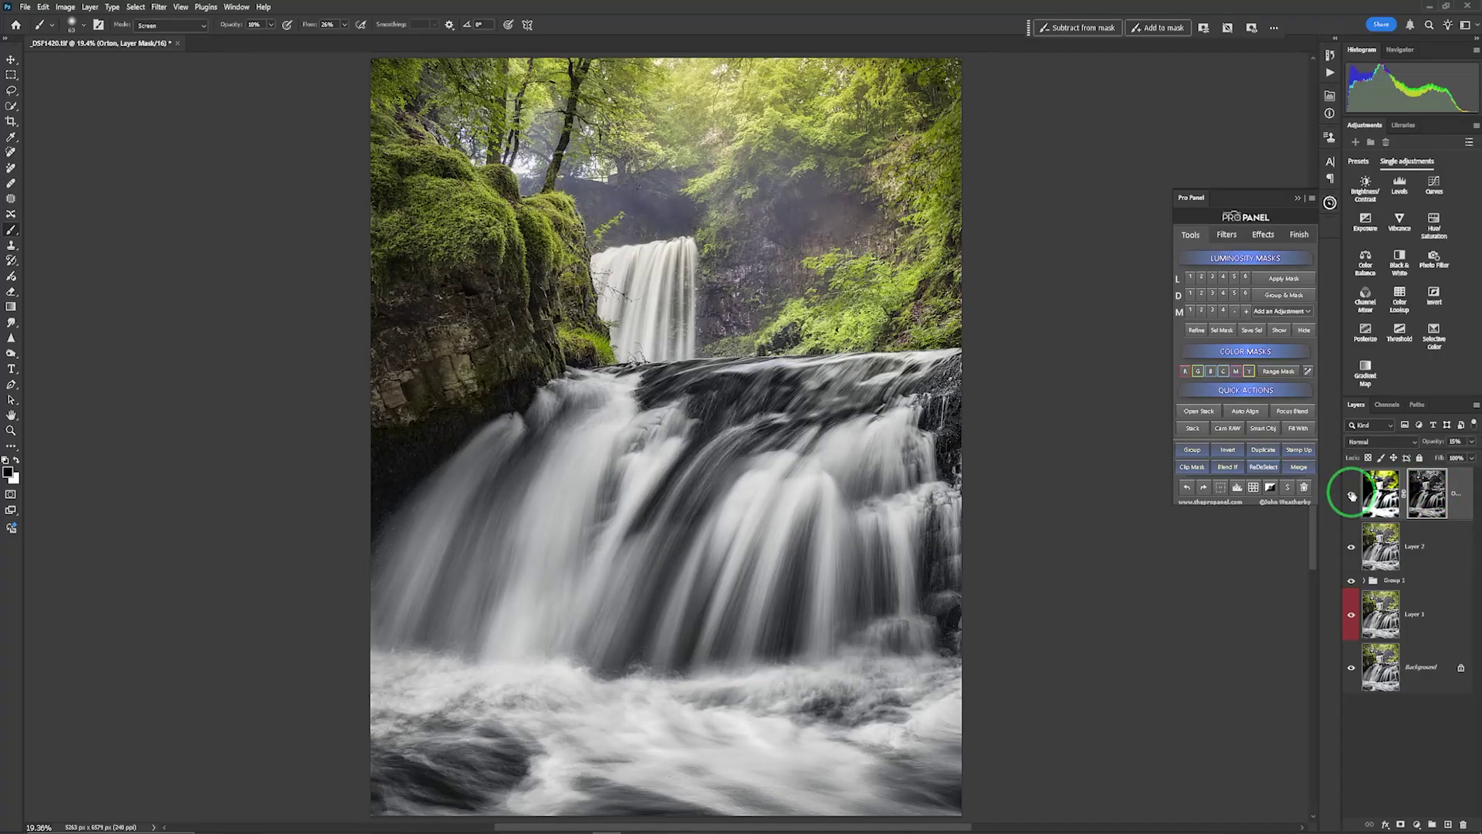
left_click(1352, 495)
left_click(1351, 495)
Add a sun flare from Pro Panel and move it up into the upper canopy
left_click(1351, 496)
left_click(1352, 495)
left_click(1226, 234)
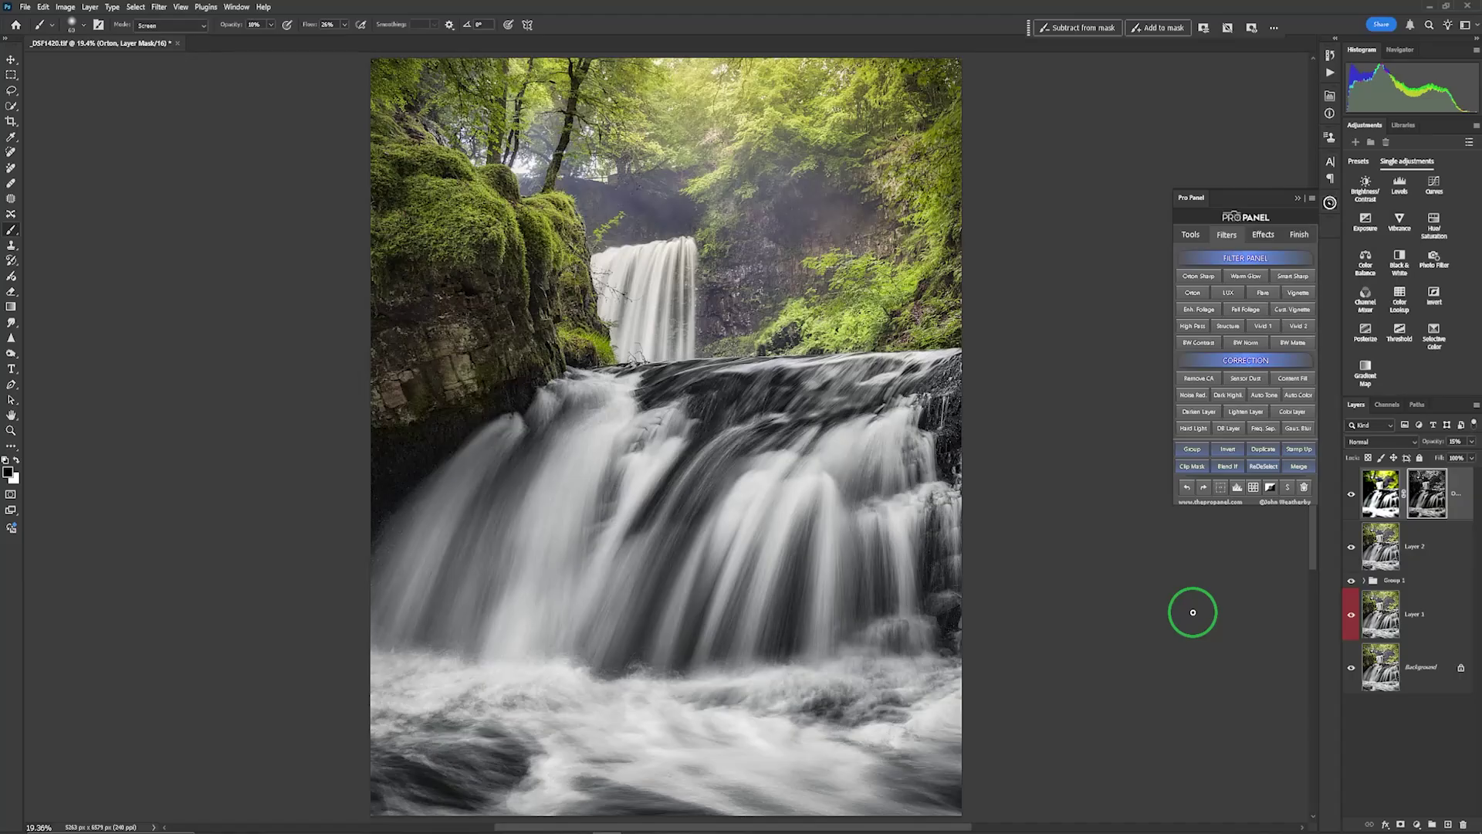
left_click(1263, 294)
left_click(11, 60)
left_click_drag(670, 440, 730, 100)
Desaturate the flare with its Hue/Saturation layer set to Saturation -100
left_click(1363, 493)
left_click(1427, 547)
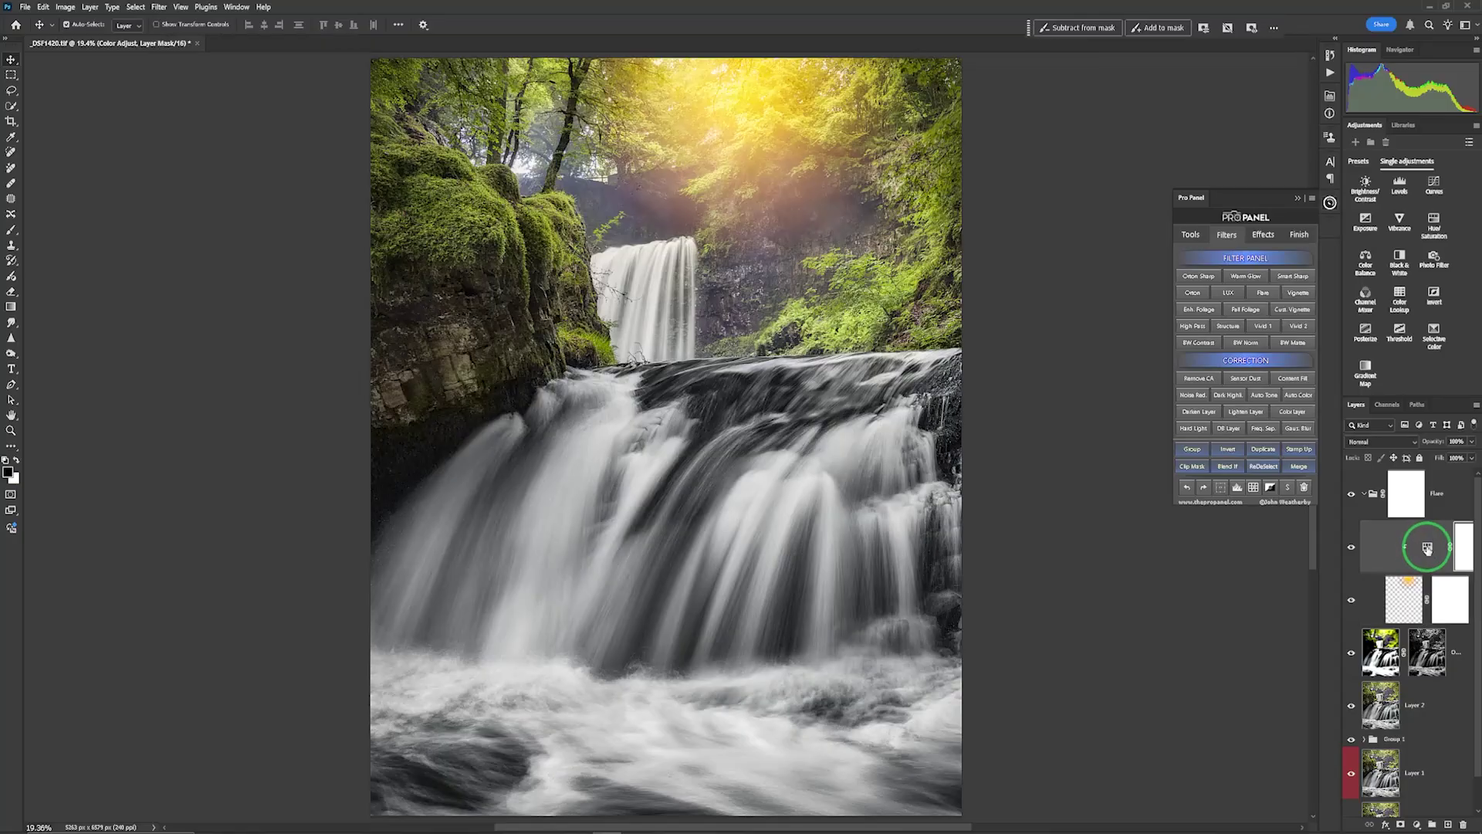
left_click(1427, 547)
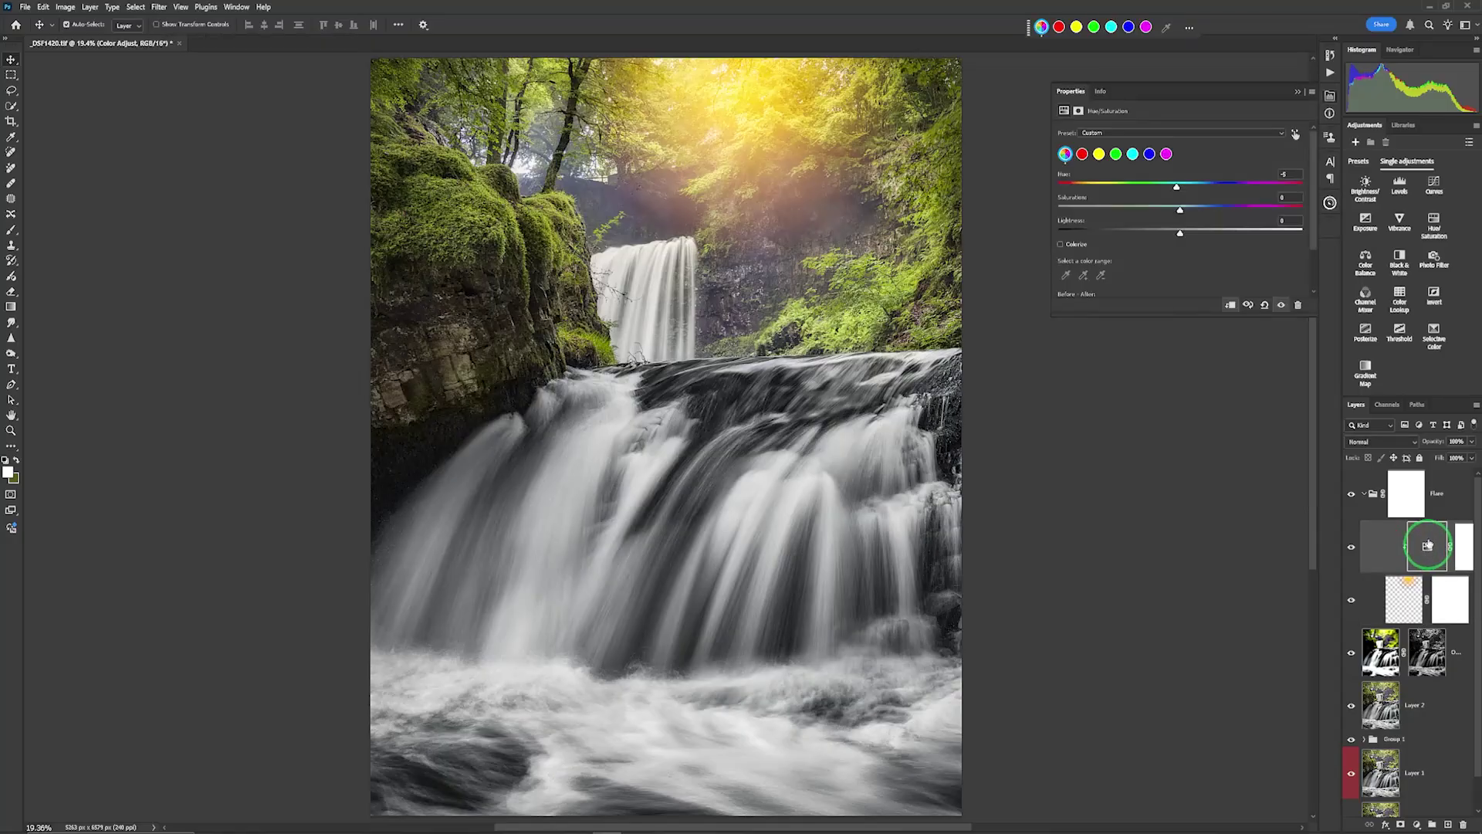
left_click(1180, 210)
left_click_drag(1125, 206, 1044, 202)
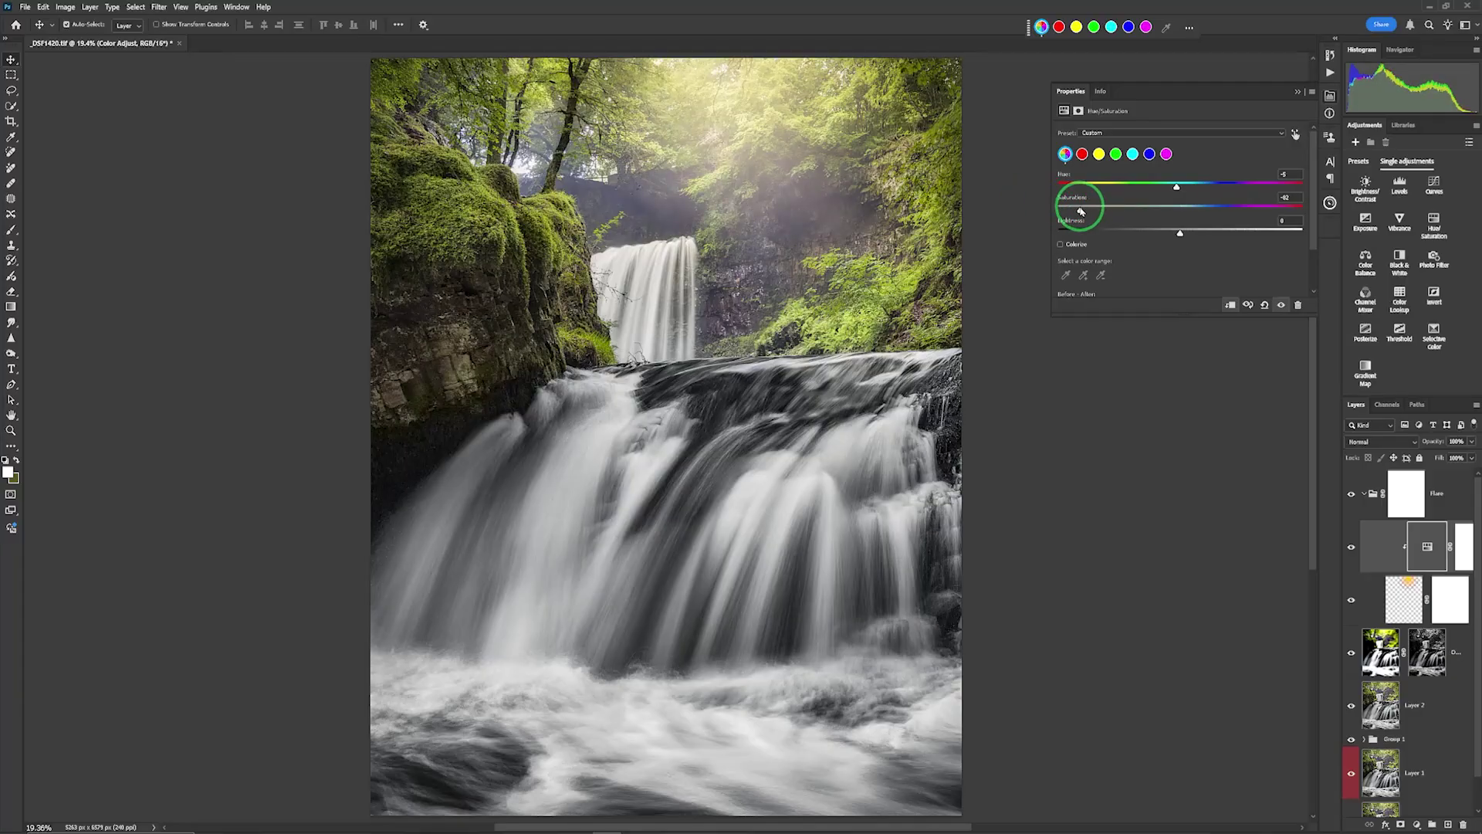
Widen and reposition the Flare group's mask with Free Transform, then shift the flare right
left_click(1259, 520)
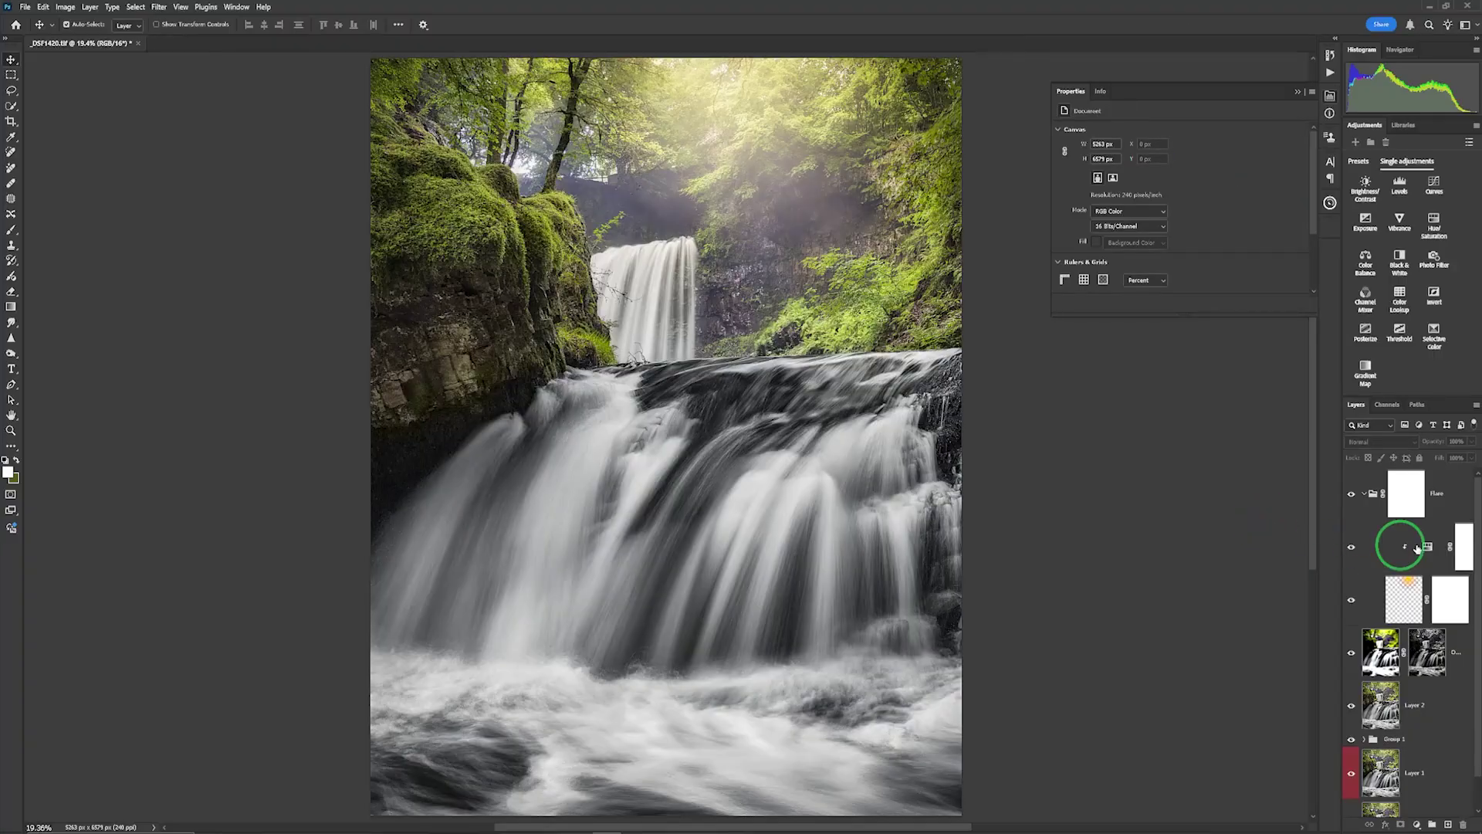
left_click(1447, 506)
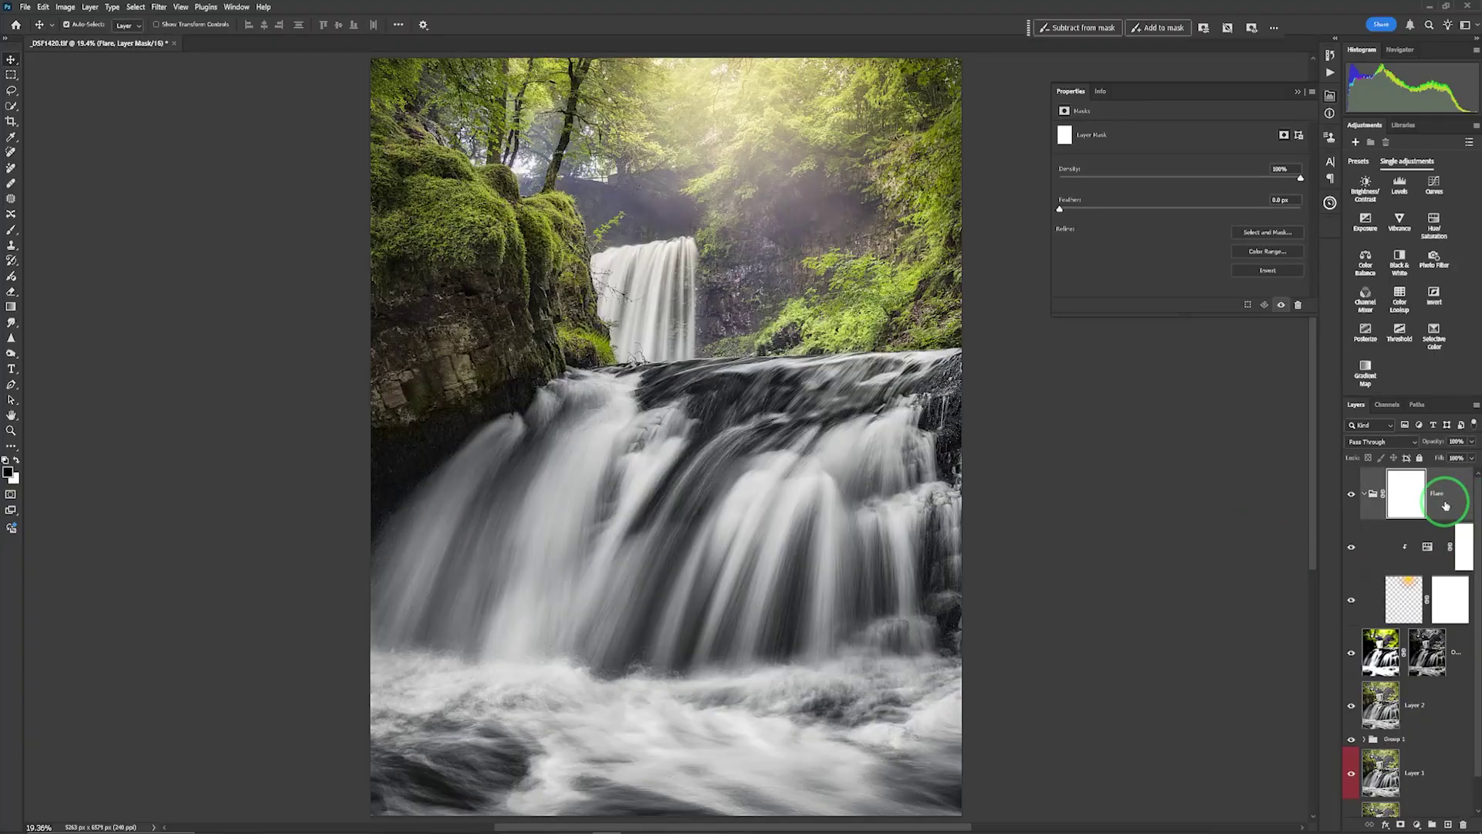
key("ctrl+t")
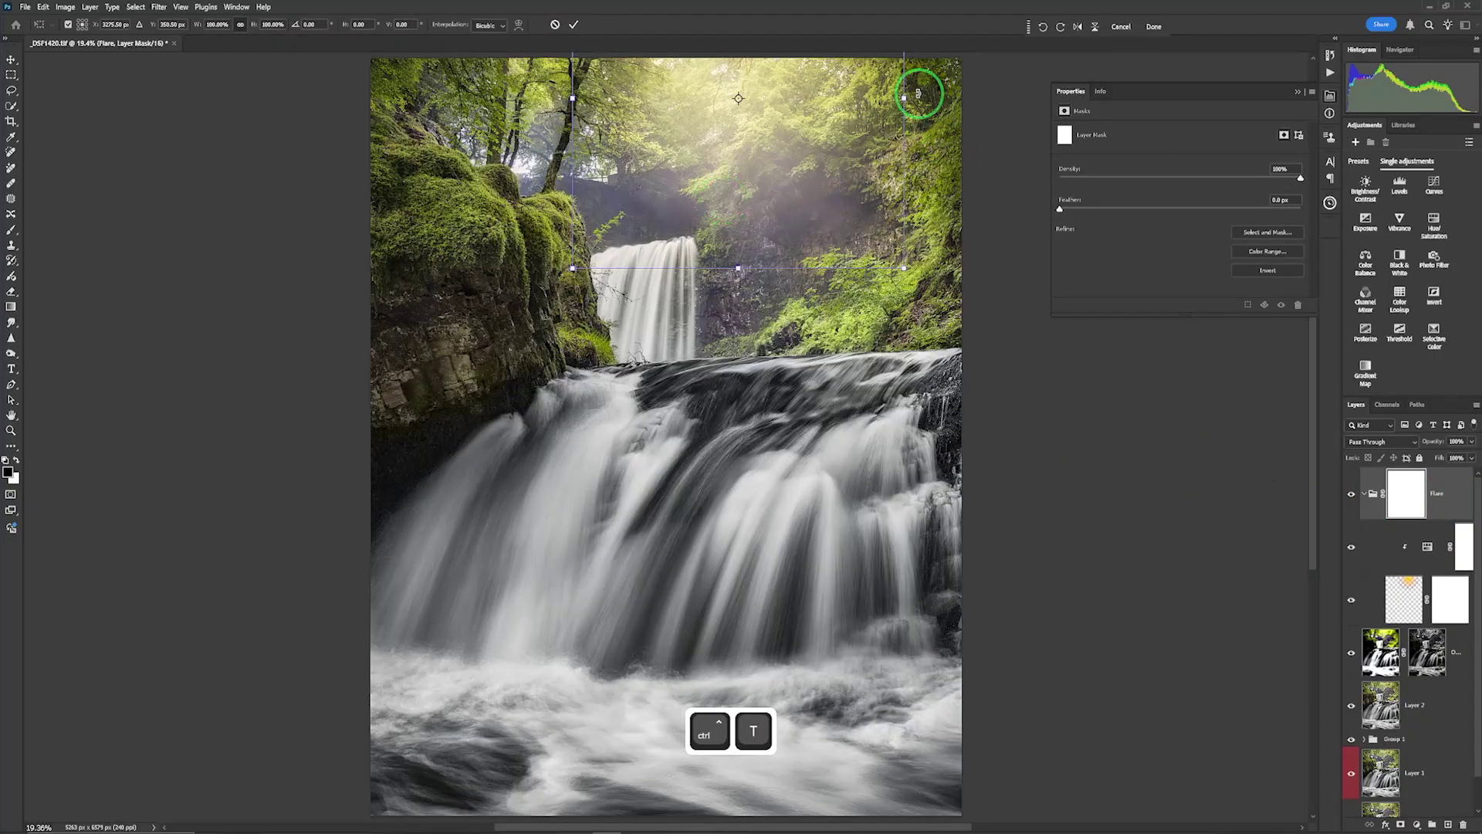
left_click_drag(902, 98, 1040, 101)
left_click_drag(919, 140, 682, 160)
key("Return")
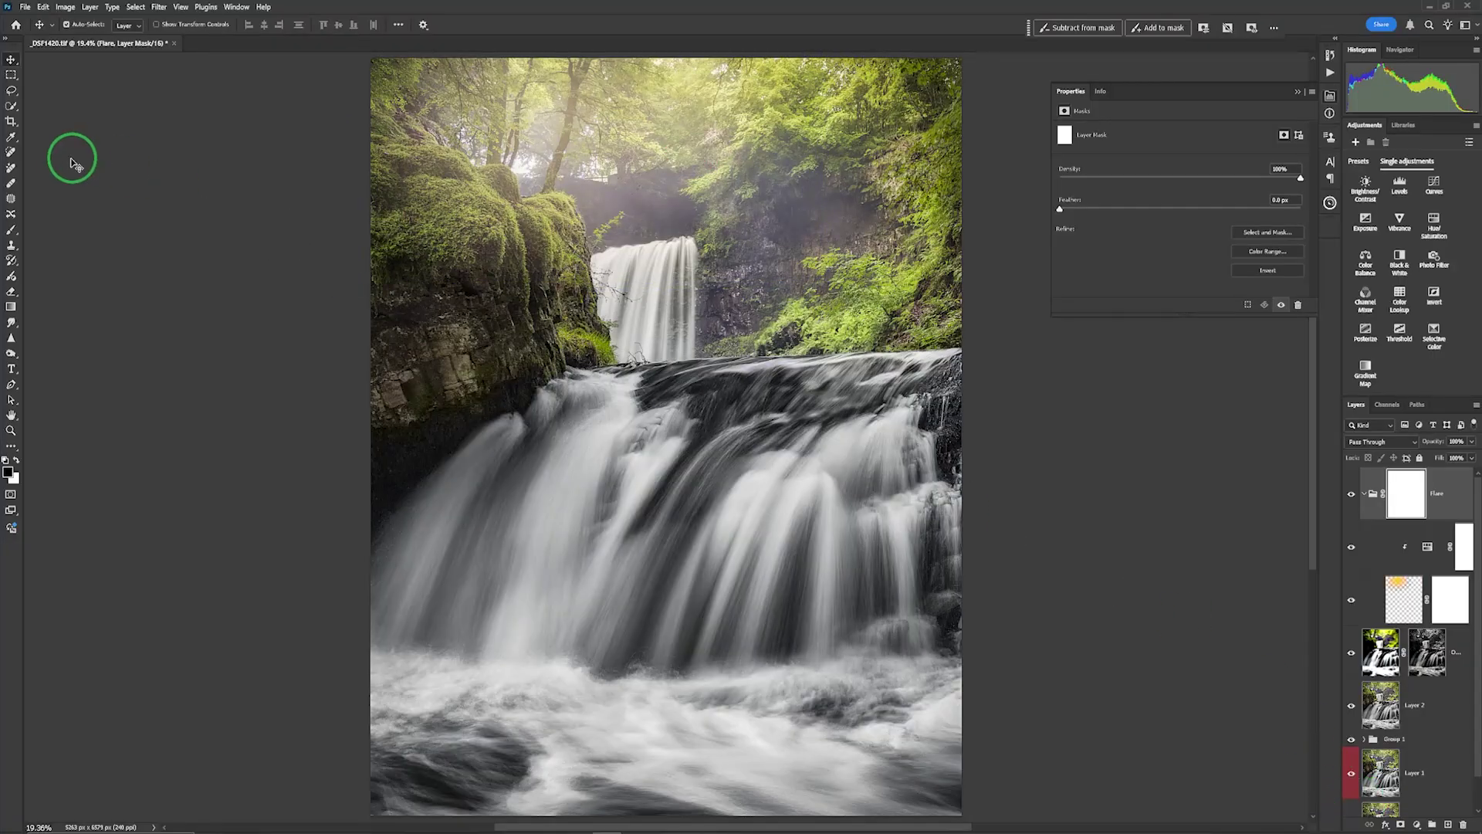
left_click_drag(543, 109, 822, 114)
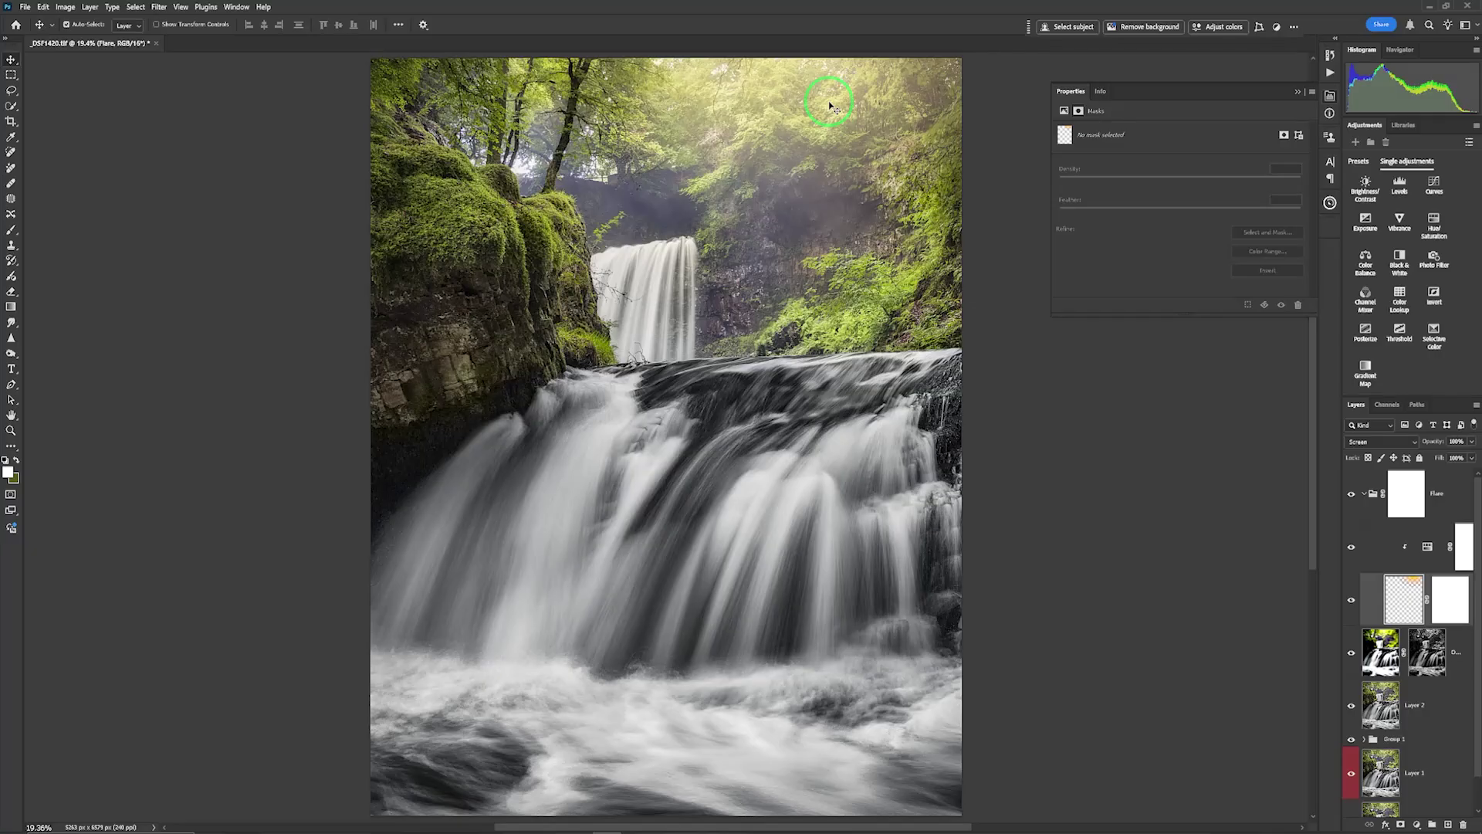
Select the Flare group and toggle it off and on to compare
left_click(1362, 494)
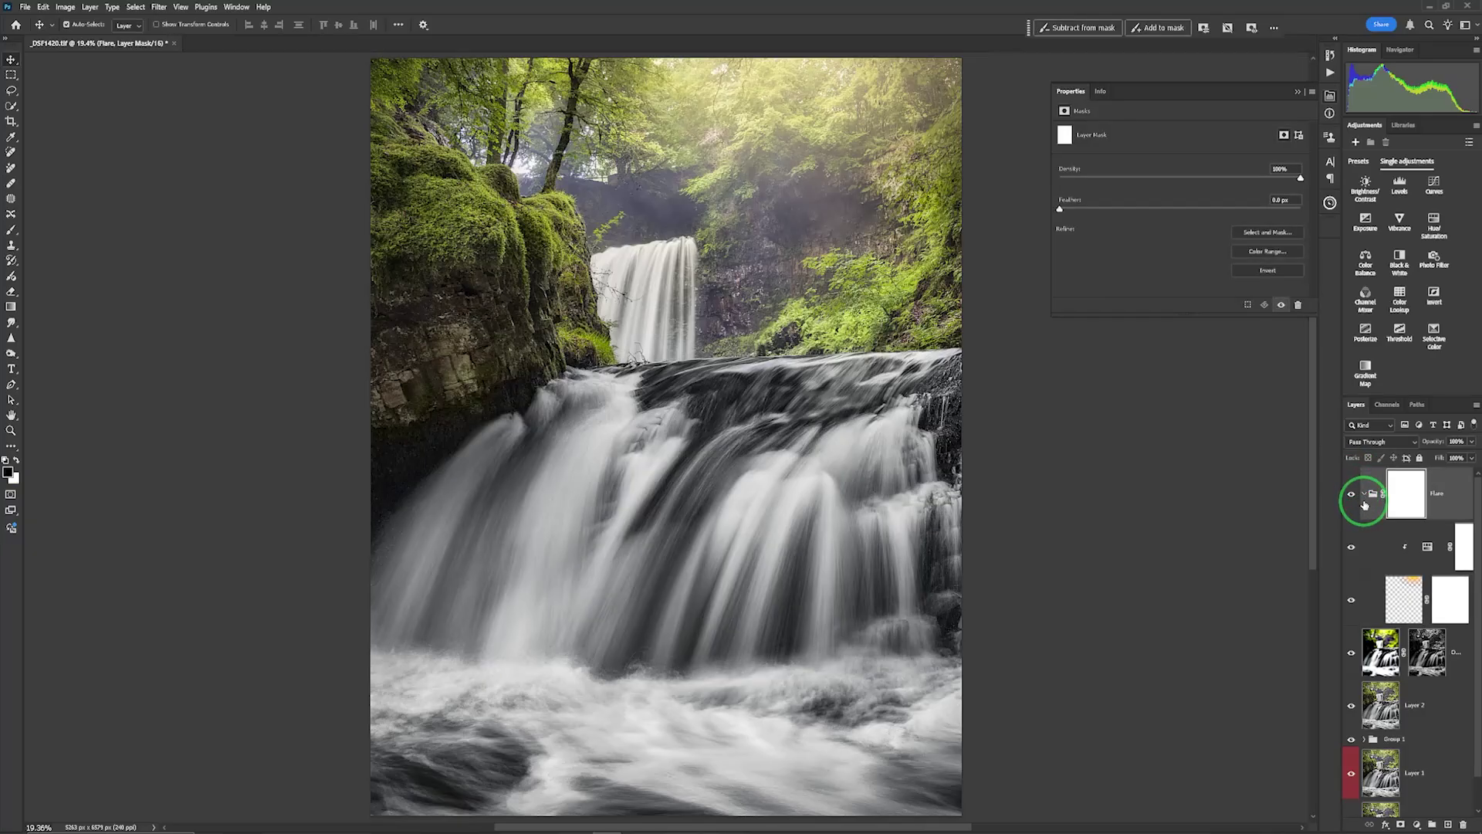
left_click(1471, 477)
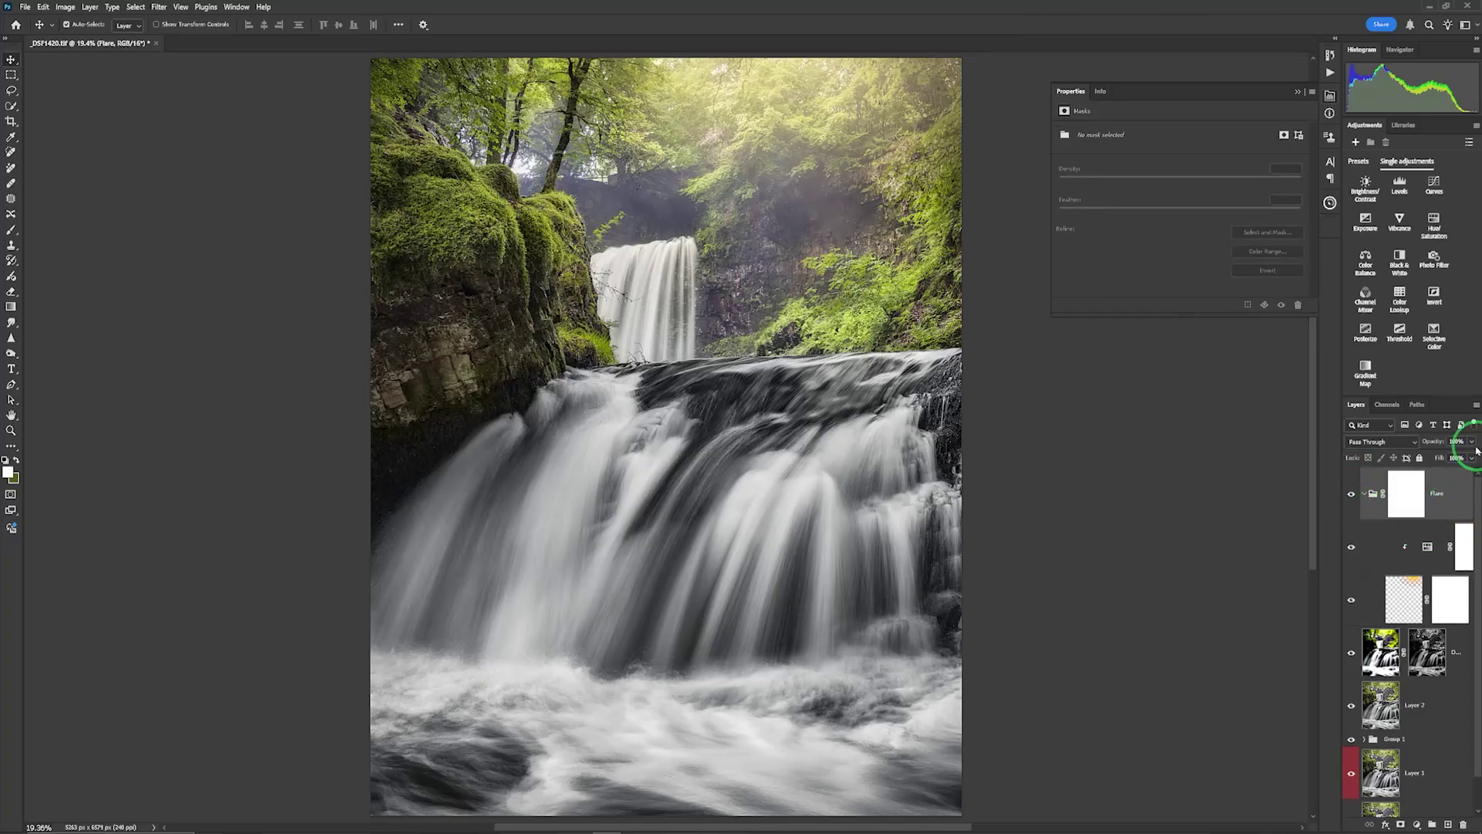
left_click(1472, 443)
left_click(1355, 496)
left_click(1351, 496)
left_click(1349, 497)
left_click(1350, 497)
left_click(1350, 497)
Nudge the flare glow higher in the canopy, checking it with and without the flare
left_click_drag(817, 117, 821, 72)
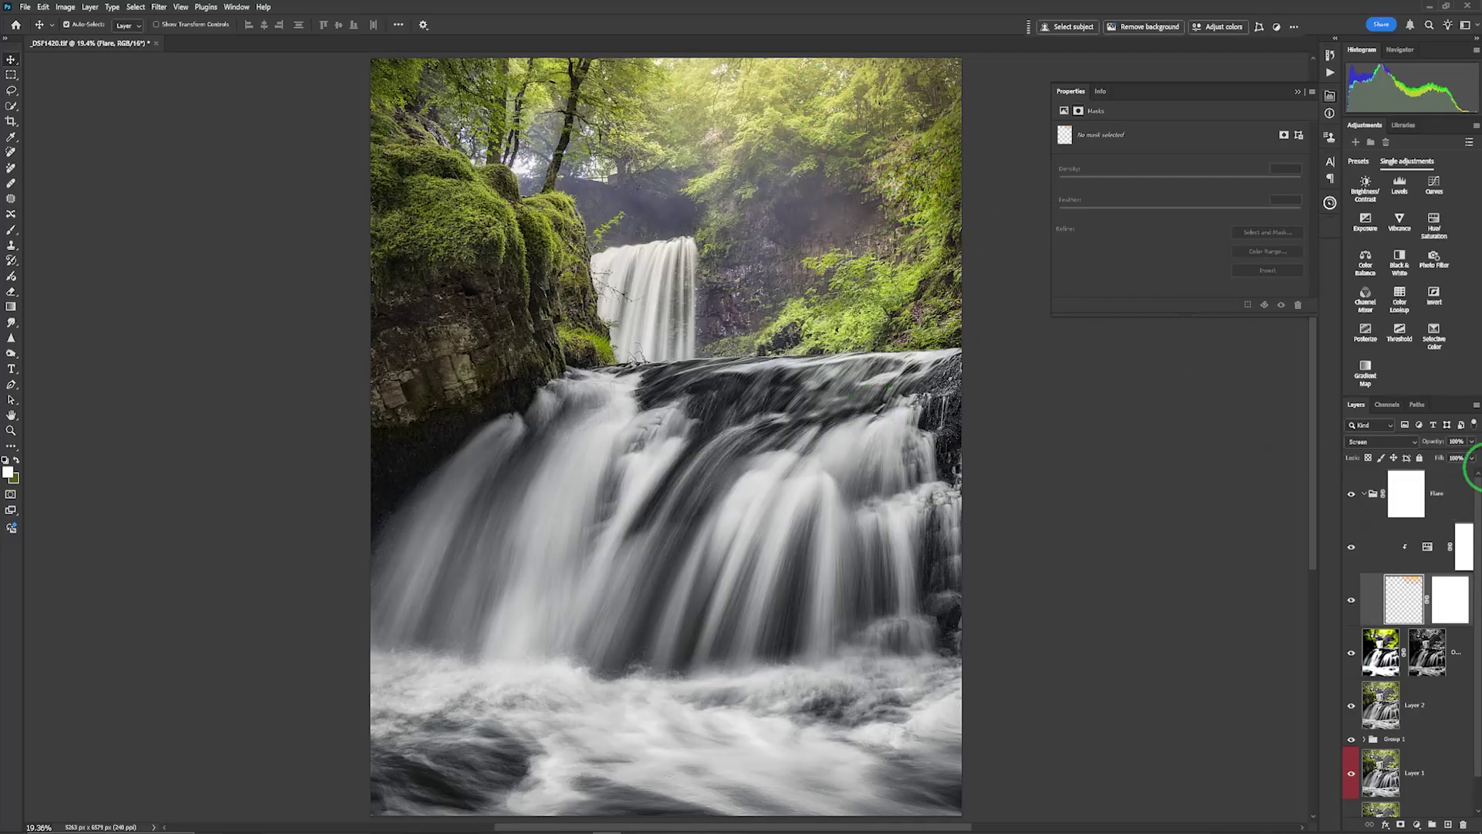
left_click(1351, 496)
left_click(1351, 495)
left_click_drag(859, 99, 821, 97)
Close Properties, collapse the Flare group, and stamp visible layers into a new Layer 3
left_click(1079, 443)
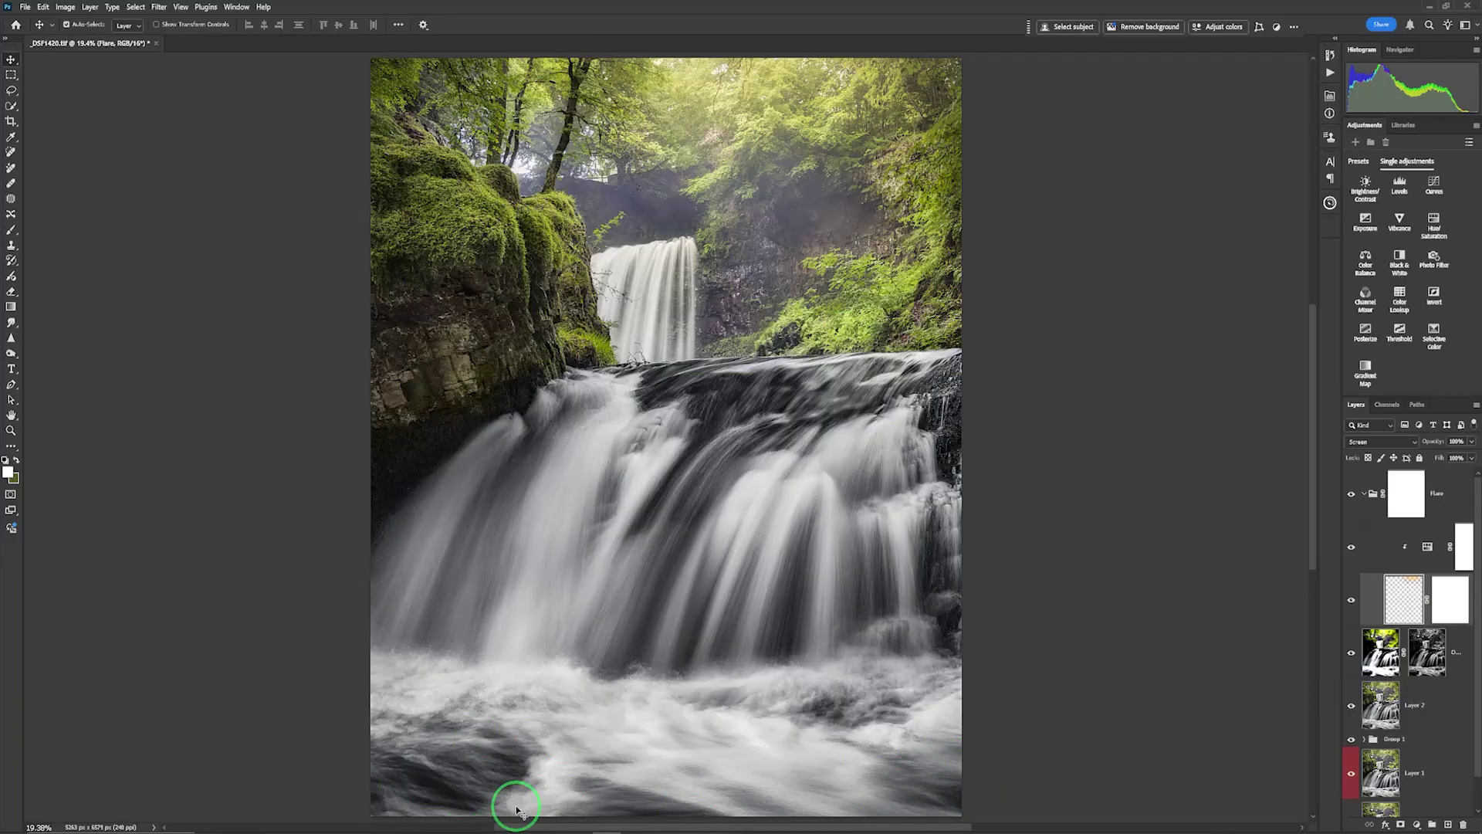
left_click(1364, 493)
left_click(1451, 489)
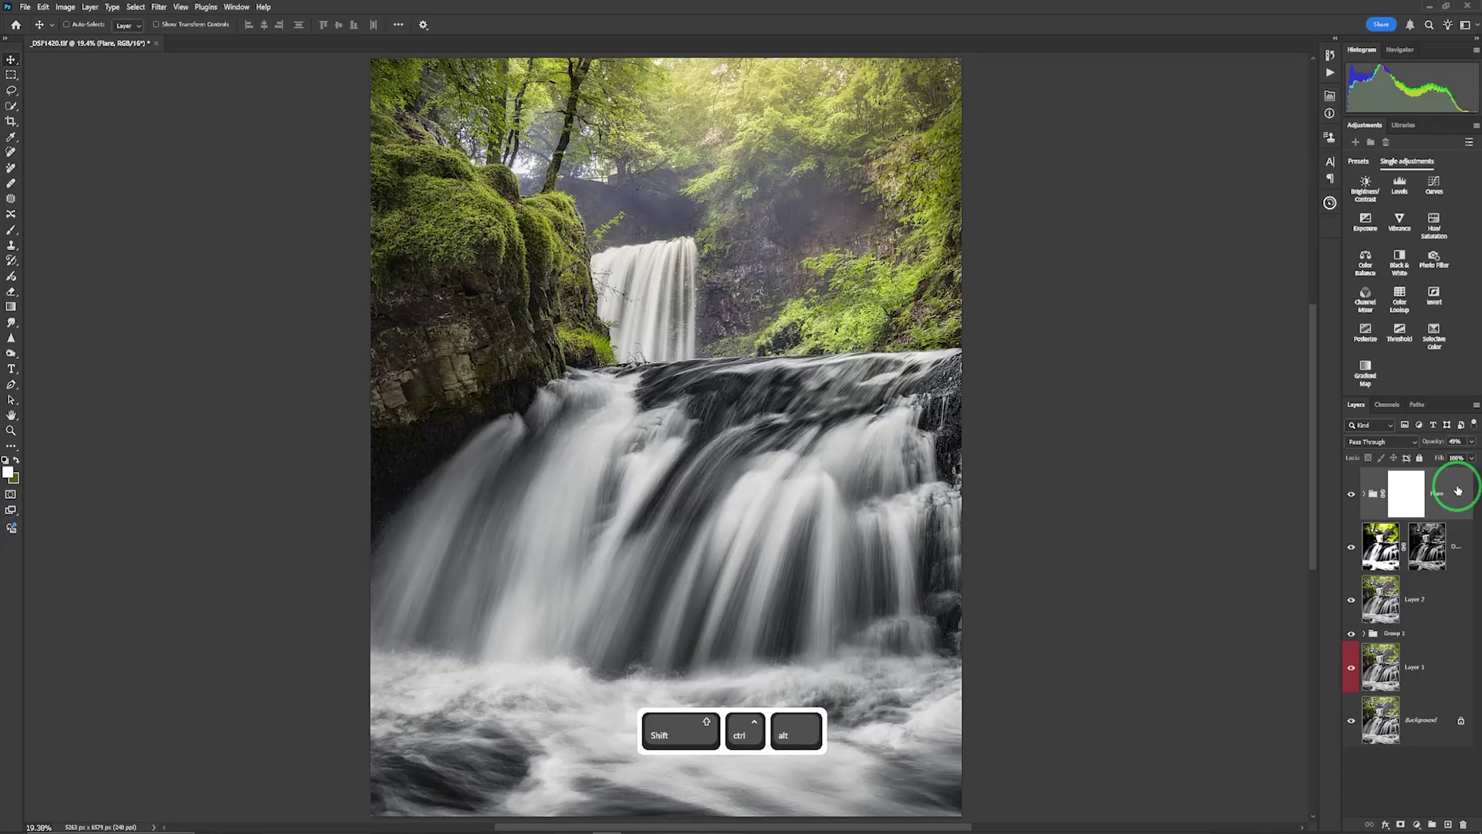
key("ctrl+shift+alt+e")
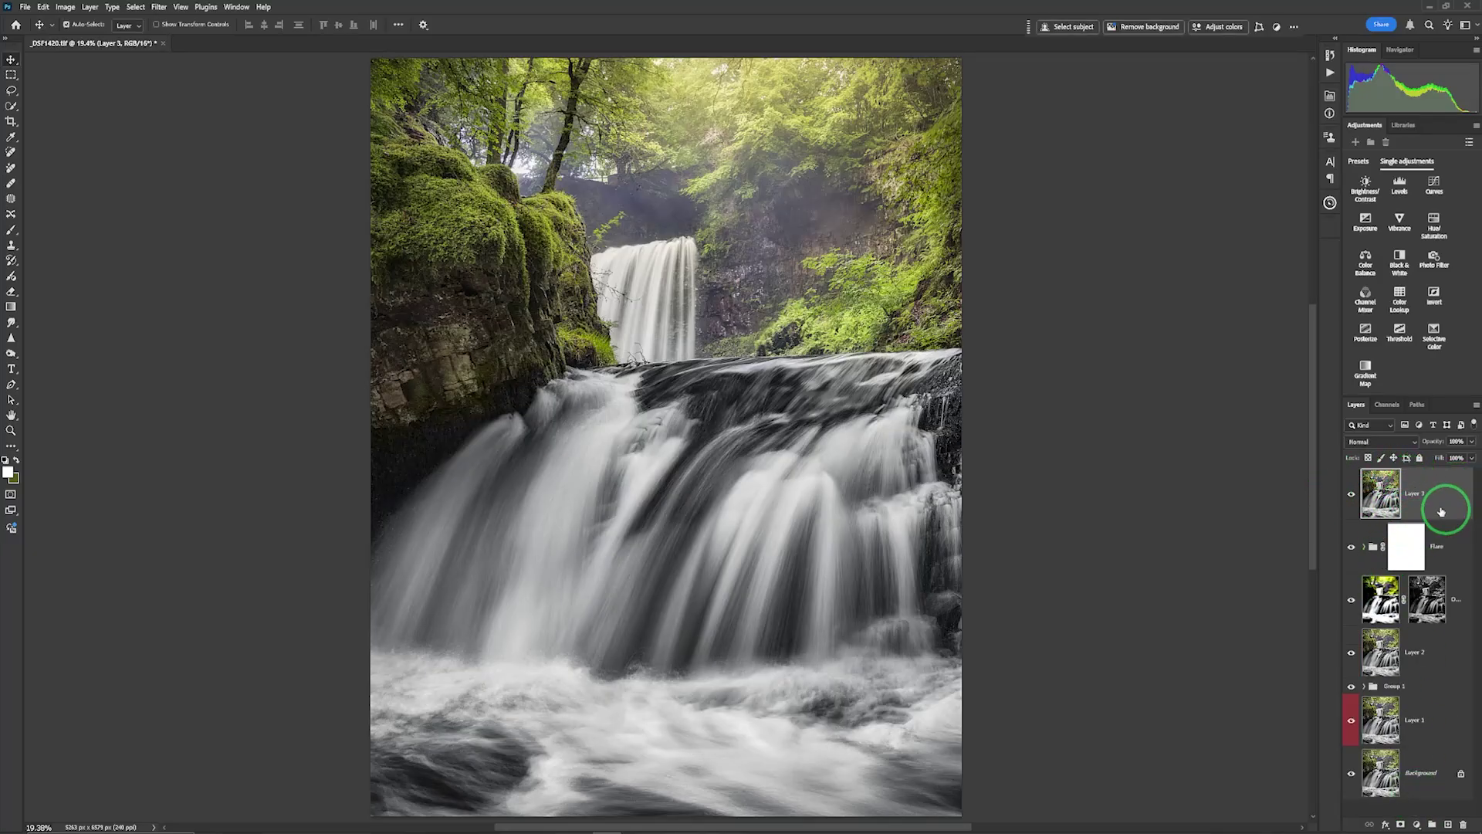
Zoom into the lower pool and lasso a patch of bright, smooth water
key("z")
left_click_drag(914, 770, 1091, 354)
key("space")
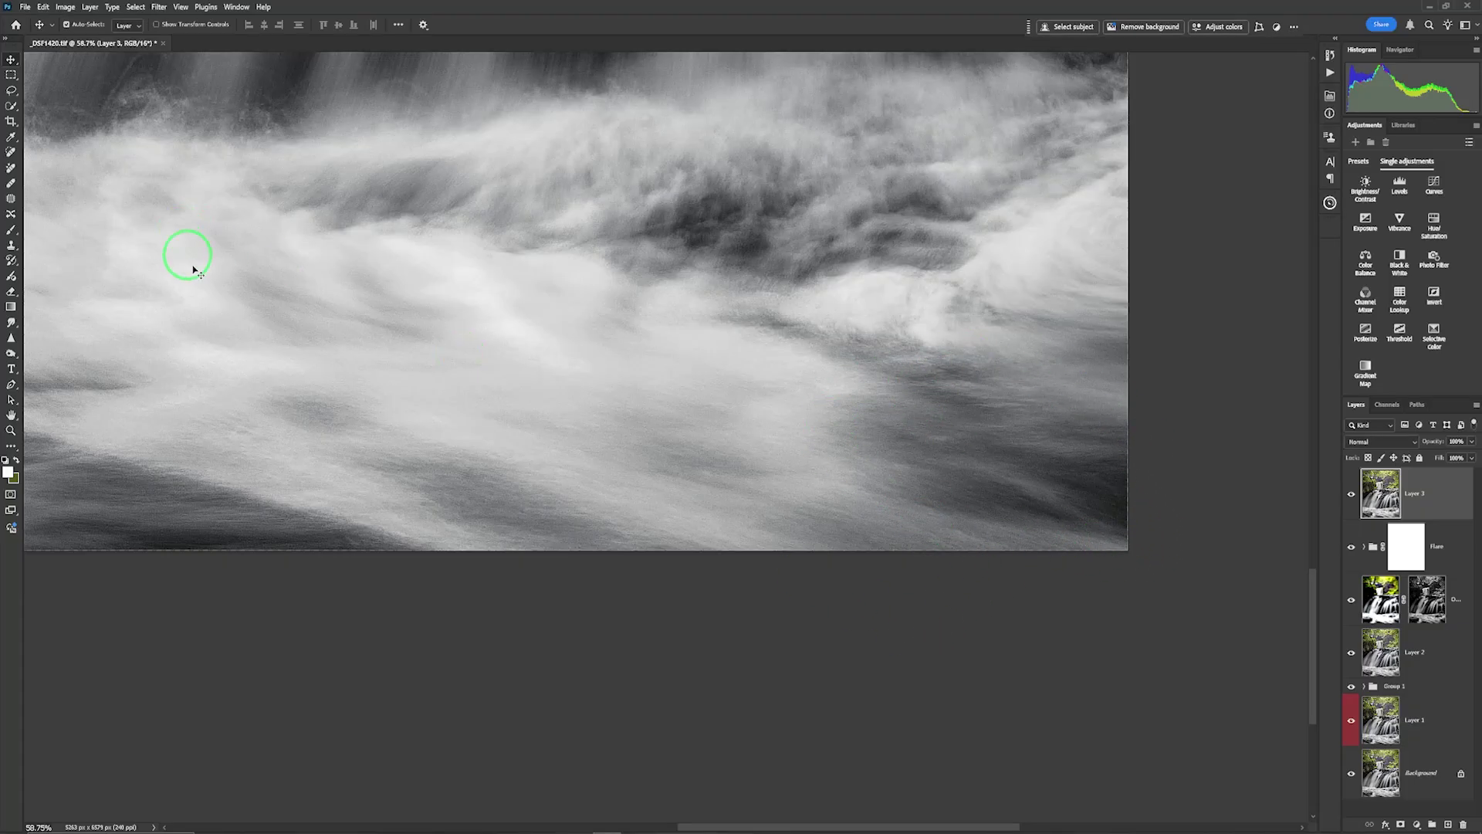
left_click(11, 91)
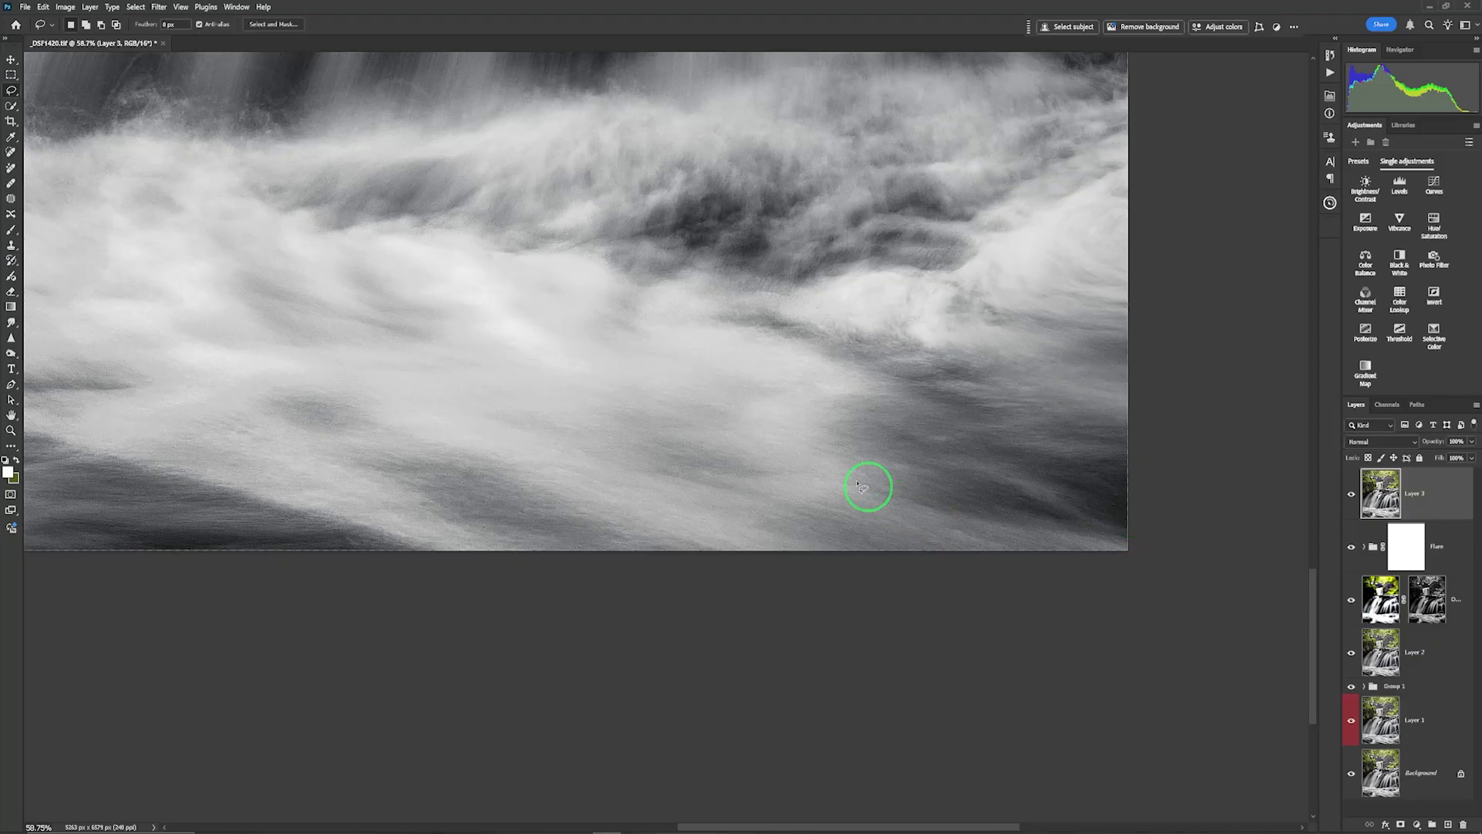
key("space")
left_click_drag(636, 433, 995, 468)
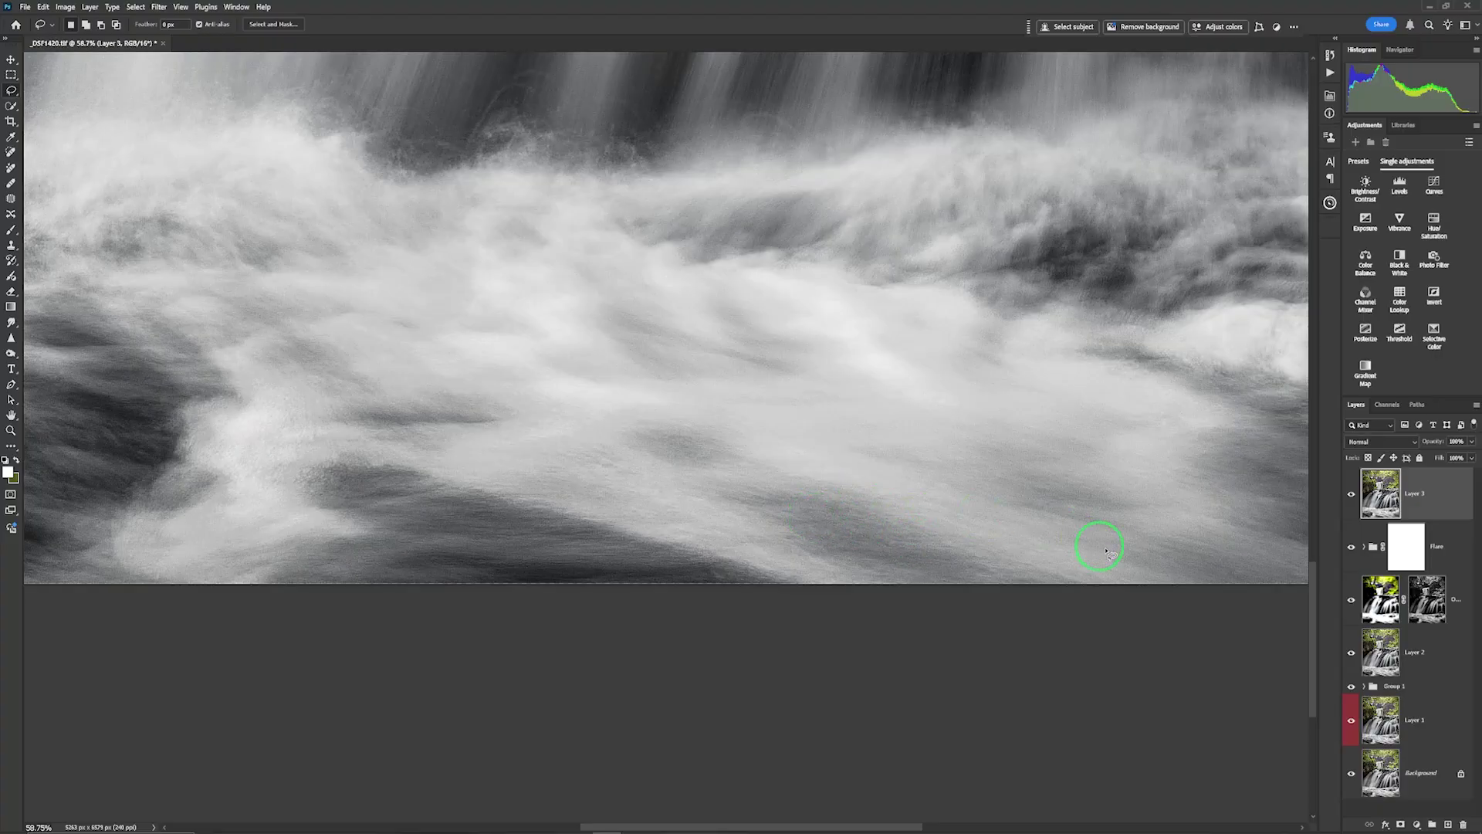
mouse_move(1133, 580)
left_mouse_down()
mouse_move(1073, 467)
mouse_move(917, 361)
mouse_move(780, 339)
mouse_move(654, 353)
mouse_move(597, 390)
mouse_move(573, 437)
mouse_move(596, 494)
mouse_move(778, 572)
mouse_move(1127, 588)
left_mouse_up()
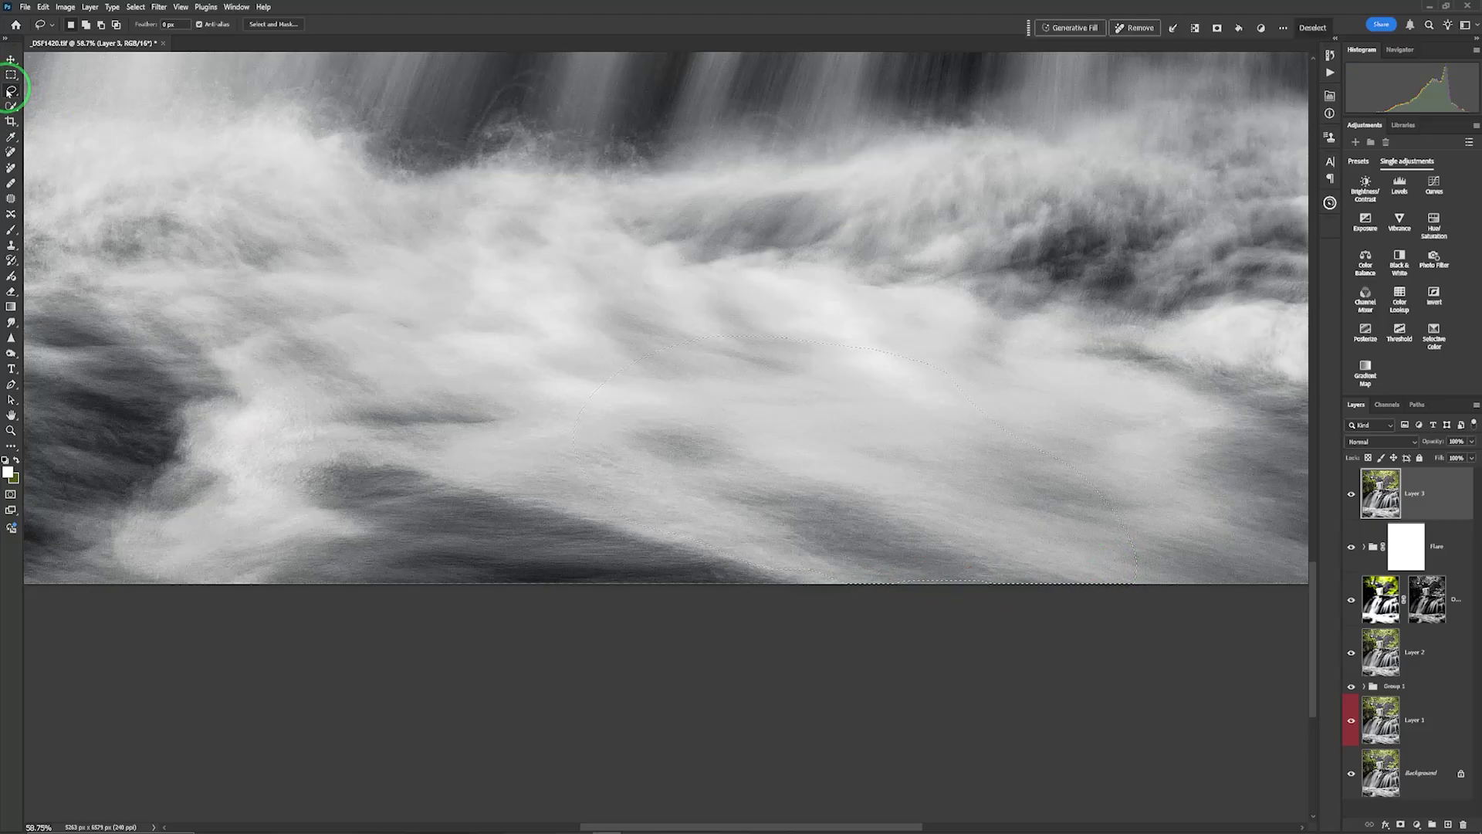
key("space")
left_click(951, 347)
left_click_drag(951, 347, 615, 298)
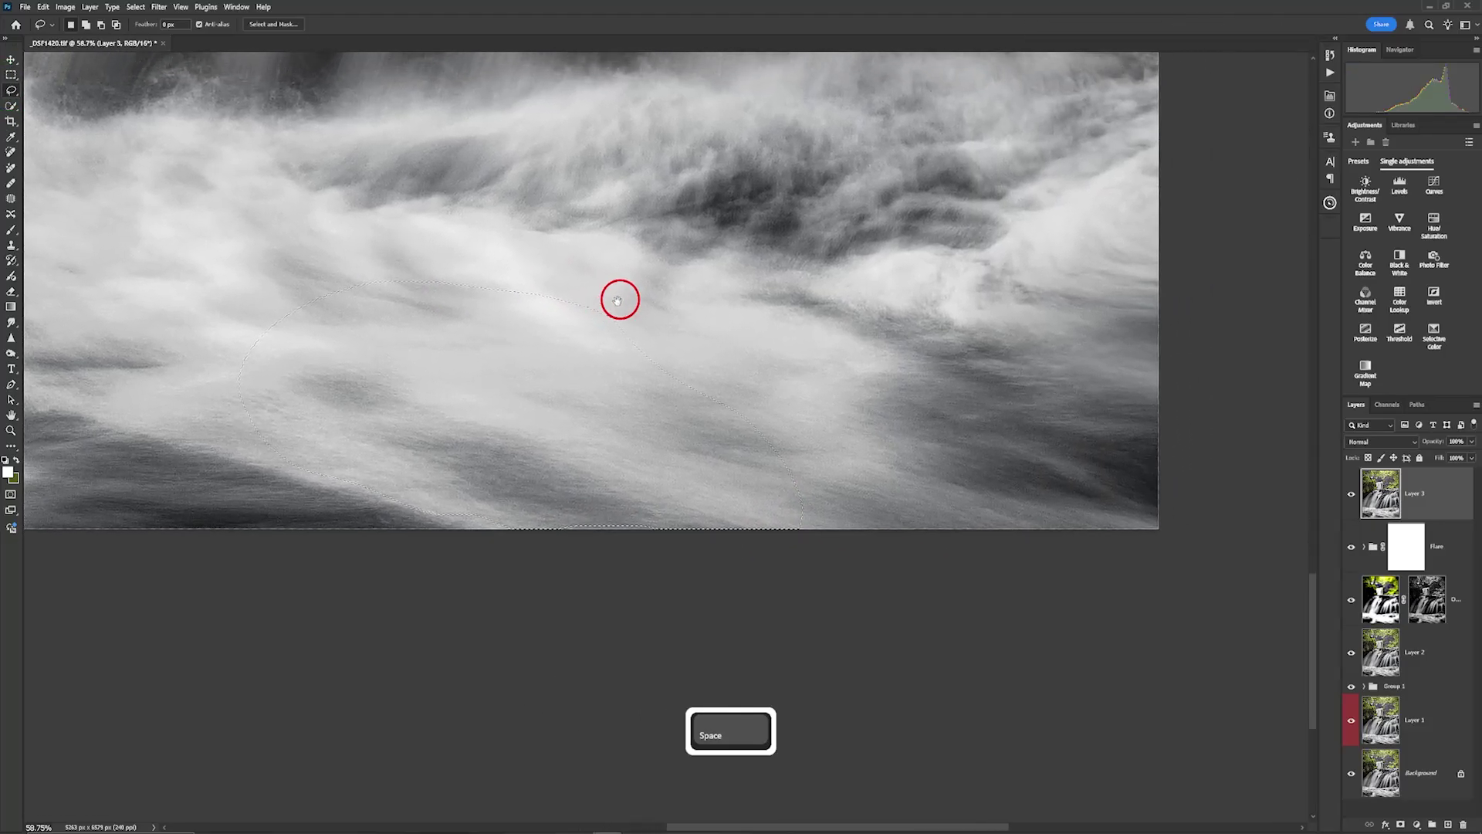
Copy the water patch and paste it onto a new Layer 4
key("ctrl")
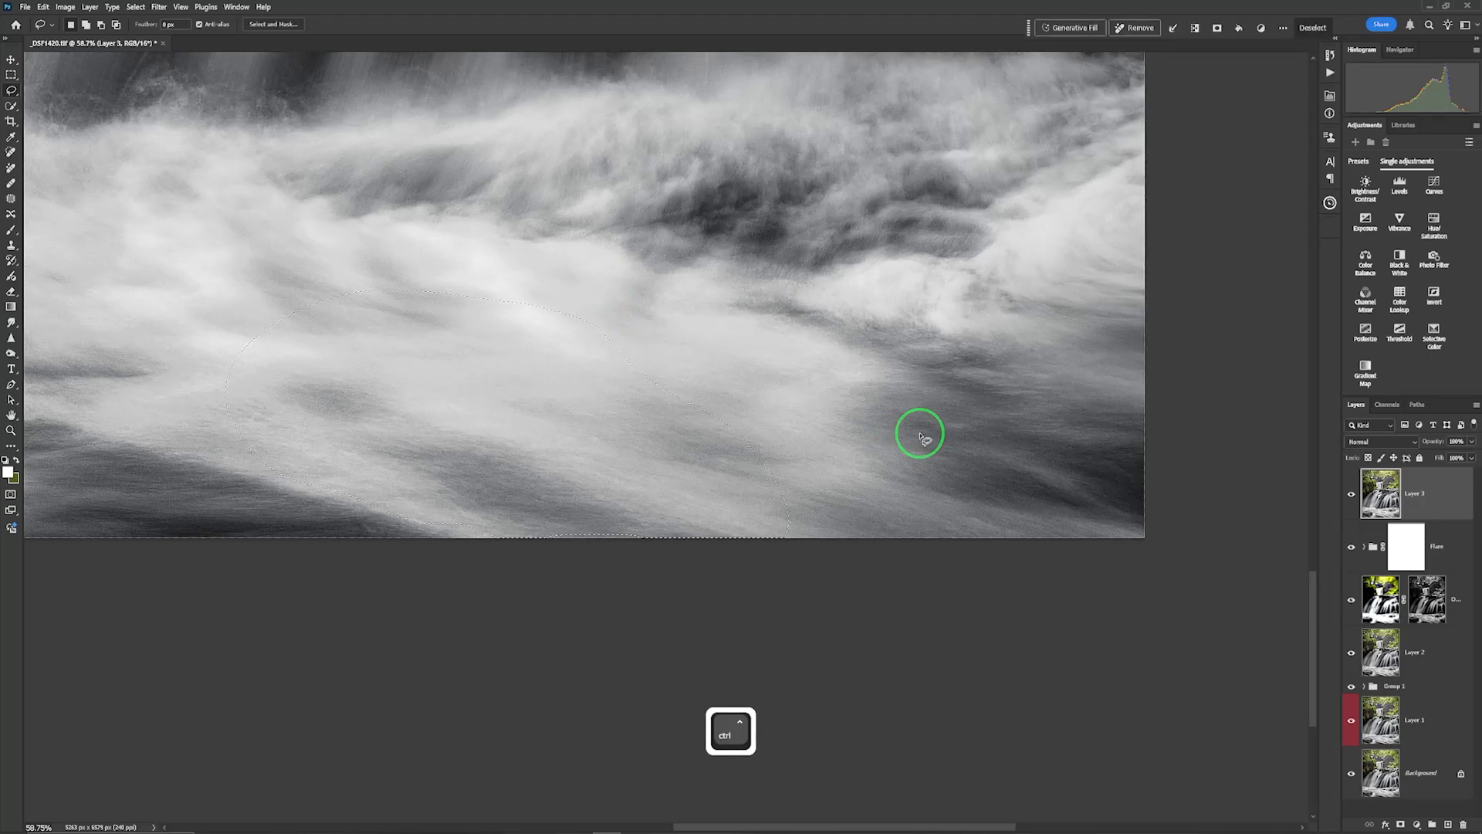
key("ctrl+c")
key("ctrl+v")
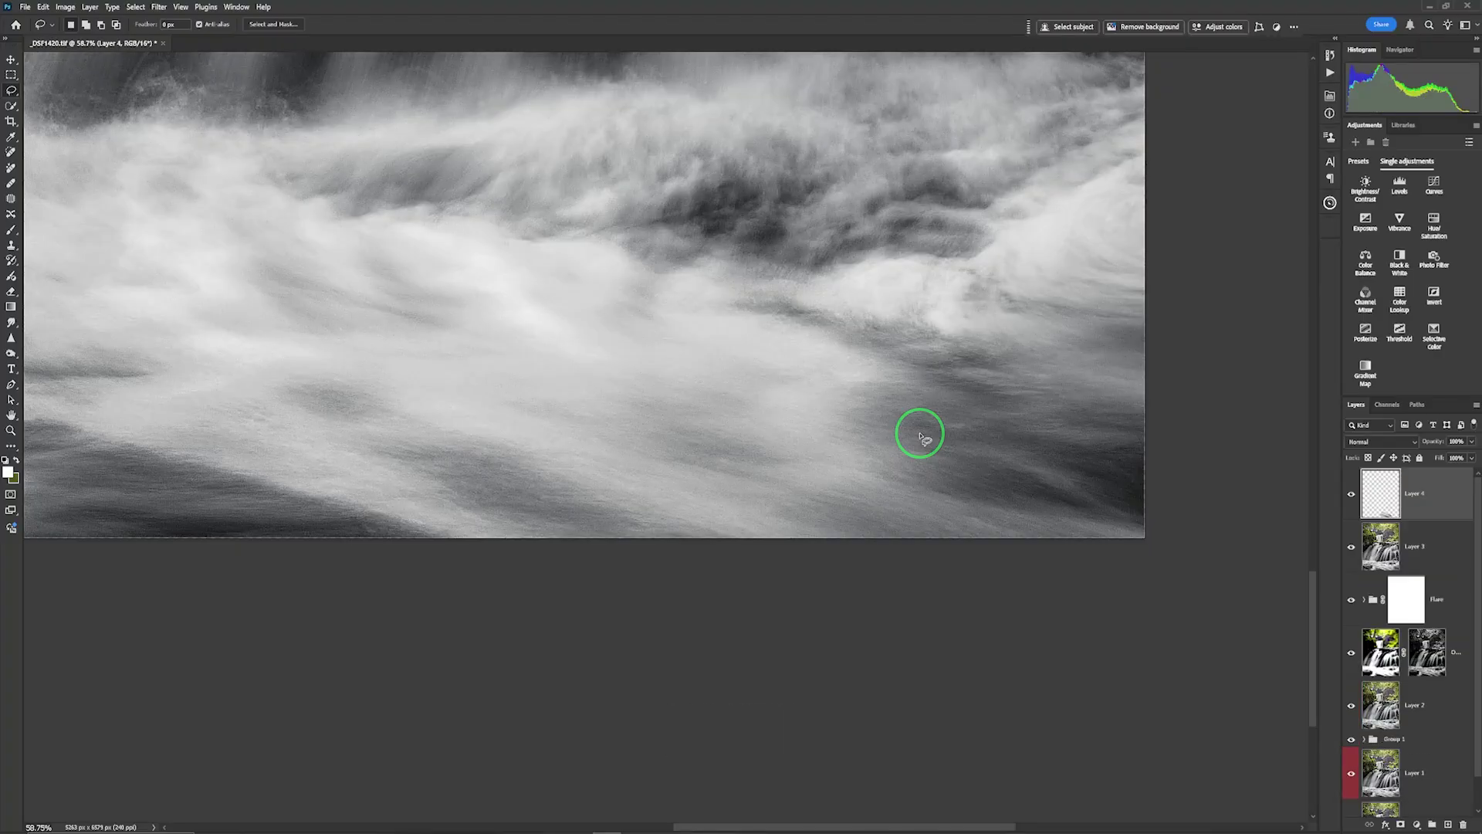
Move the Layer 4 patch over the darker right-hand water and set its opacity to 23%
key("v")
left_click_drag(561, 438, 1090, 456)
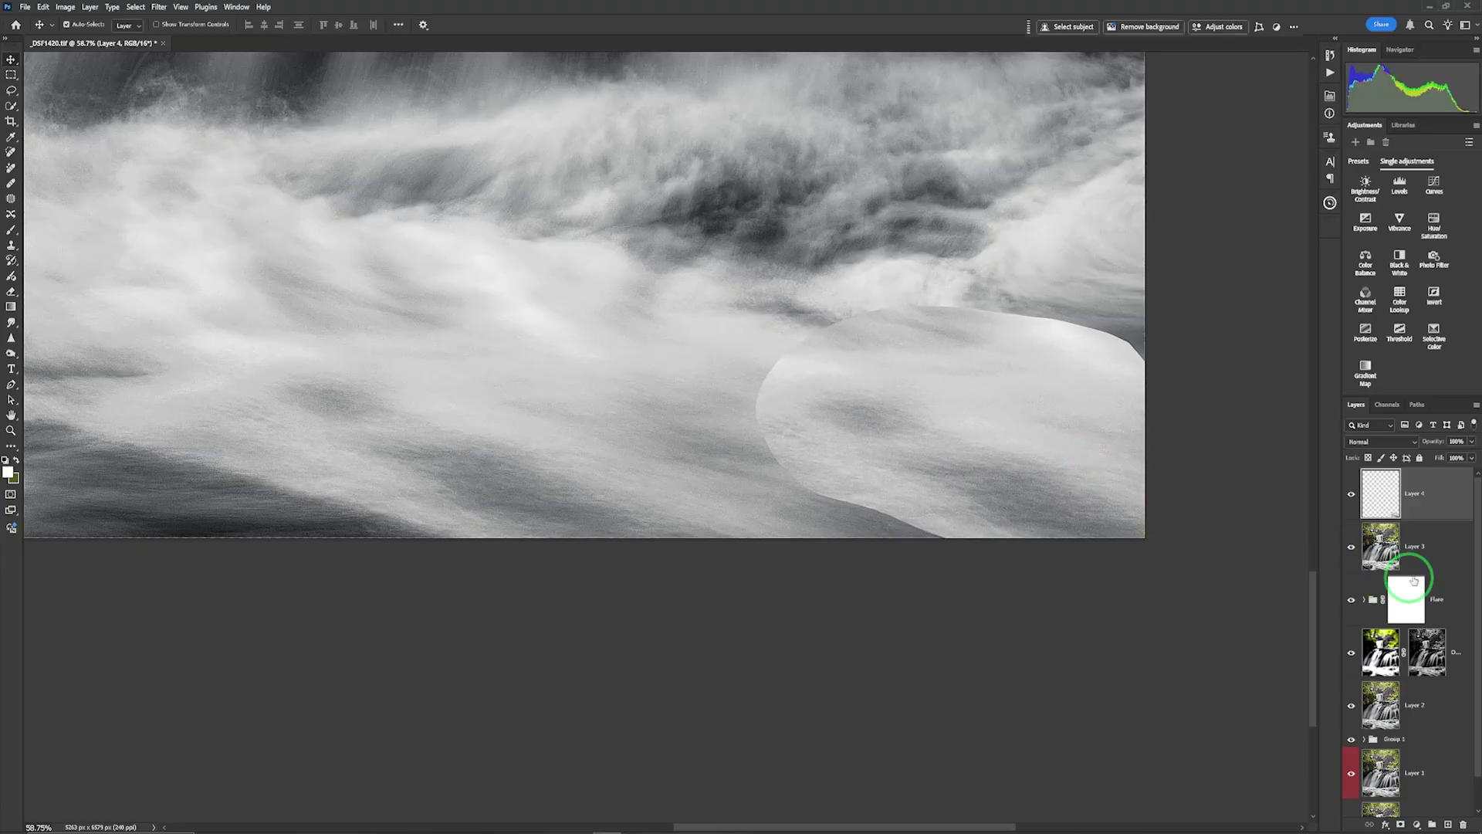
left_click(1471, 442)
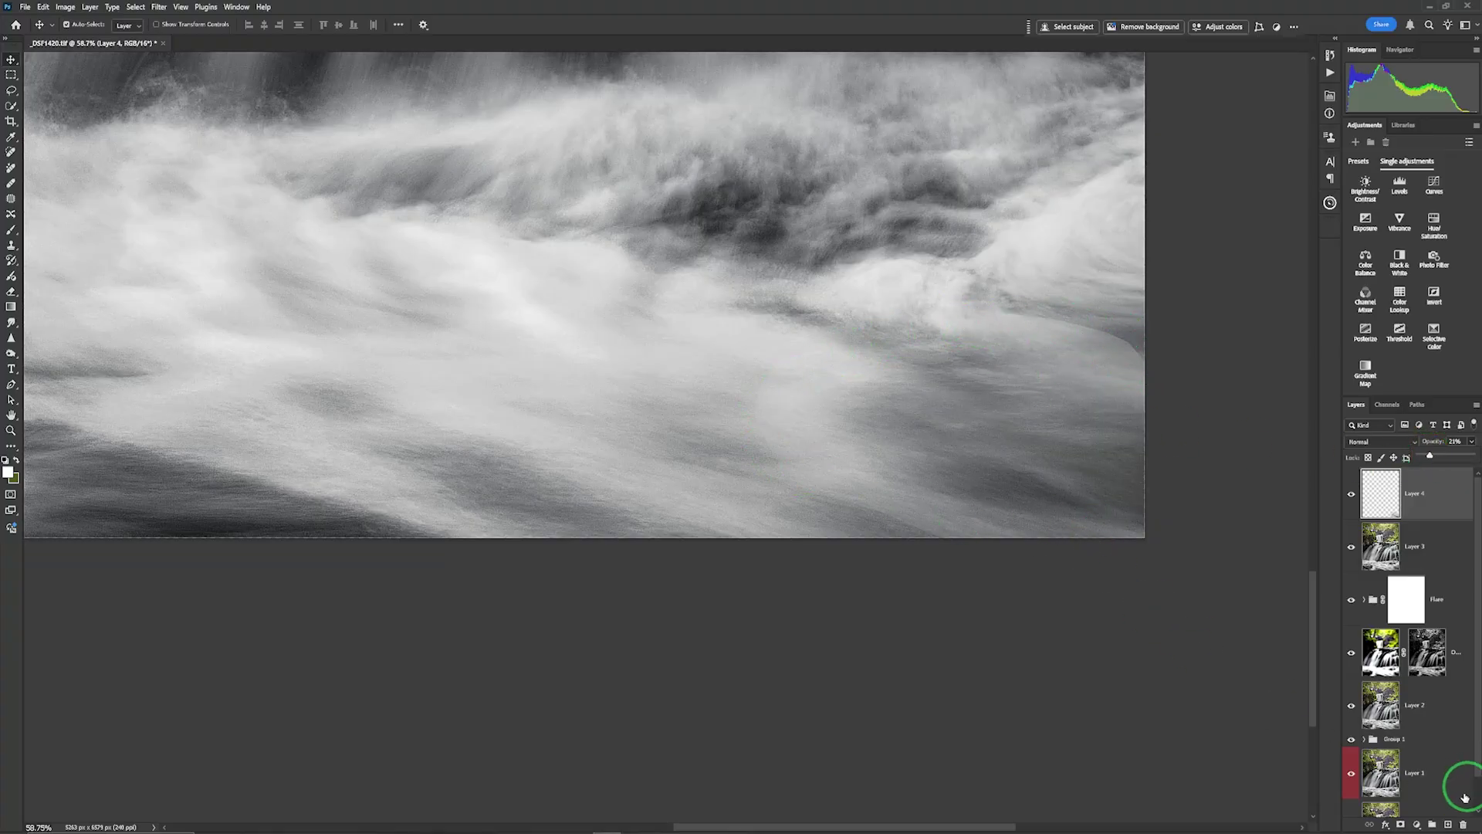
Add a layer mask to Layer 4 and set up a 150 px Normal-mode brush at 47% opacity
left_click(1399, 824)
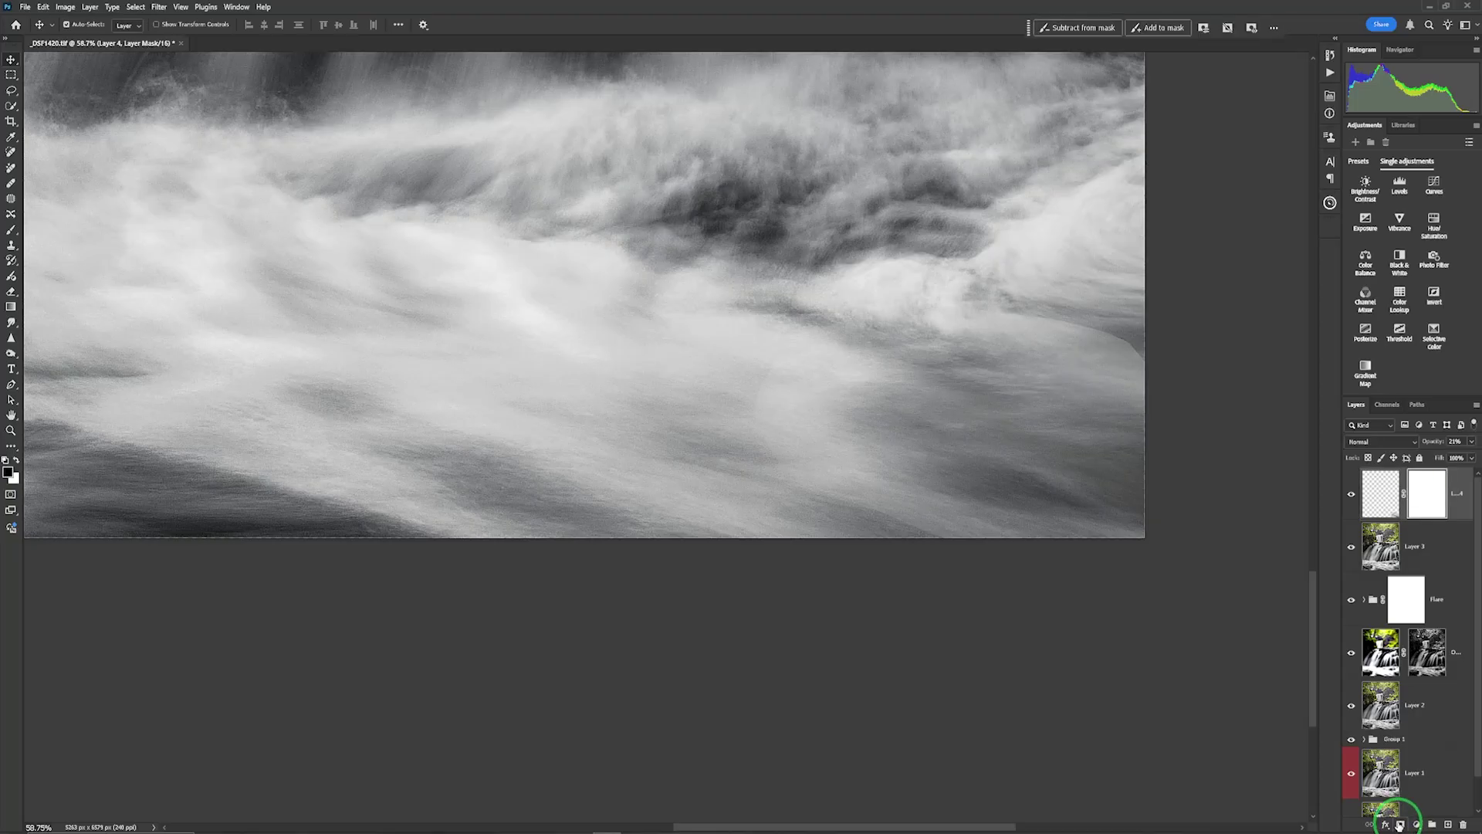
left_click(11, 230)
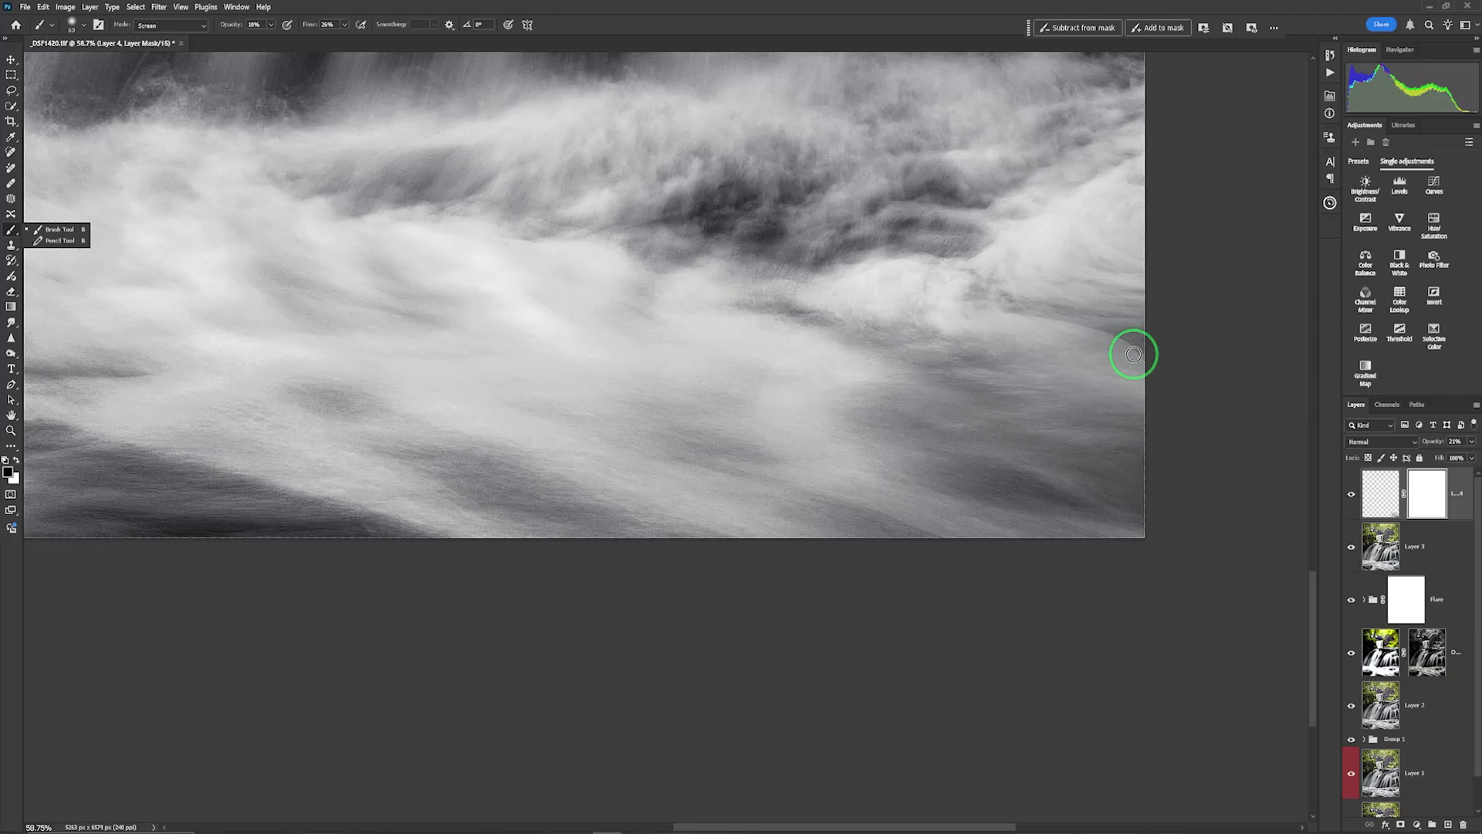
key("bracketright")
key("bracketright")
key("bracketright")
key("bracketright")
key("bracketright")
key("bracketright")
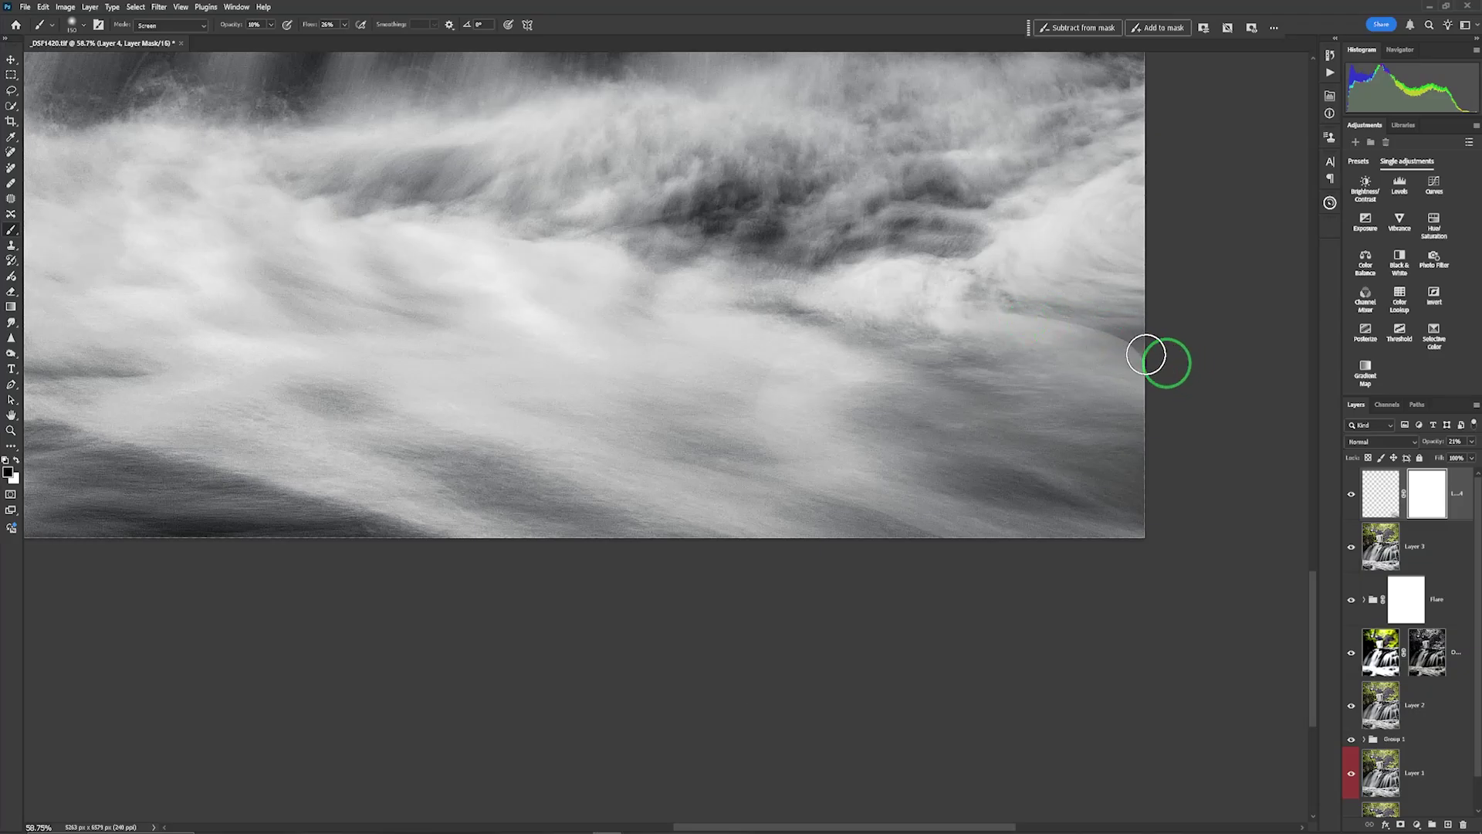
left_click(271, 24)
left_click_drag(284, 40, 305, 38)
left_click(344, 25)
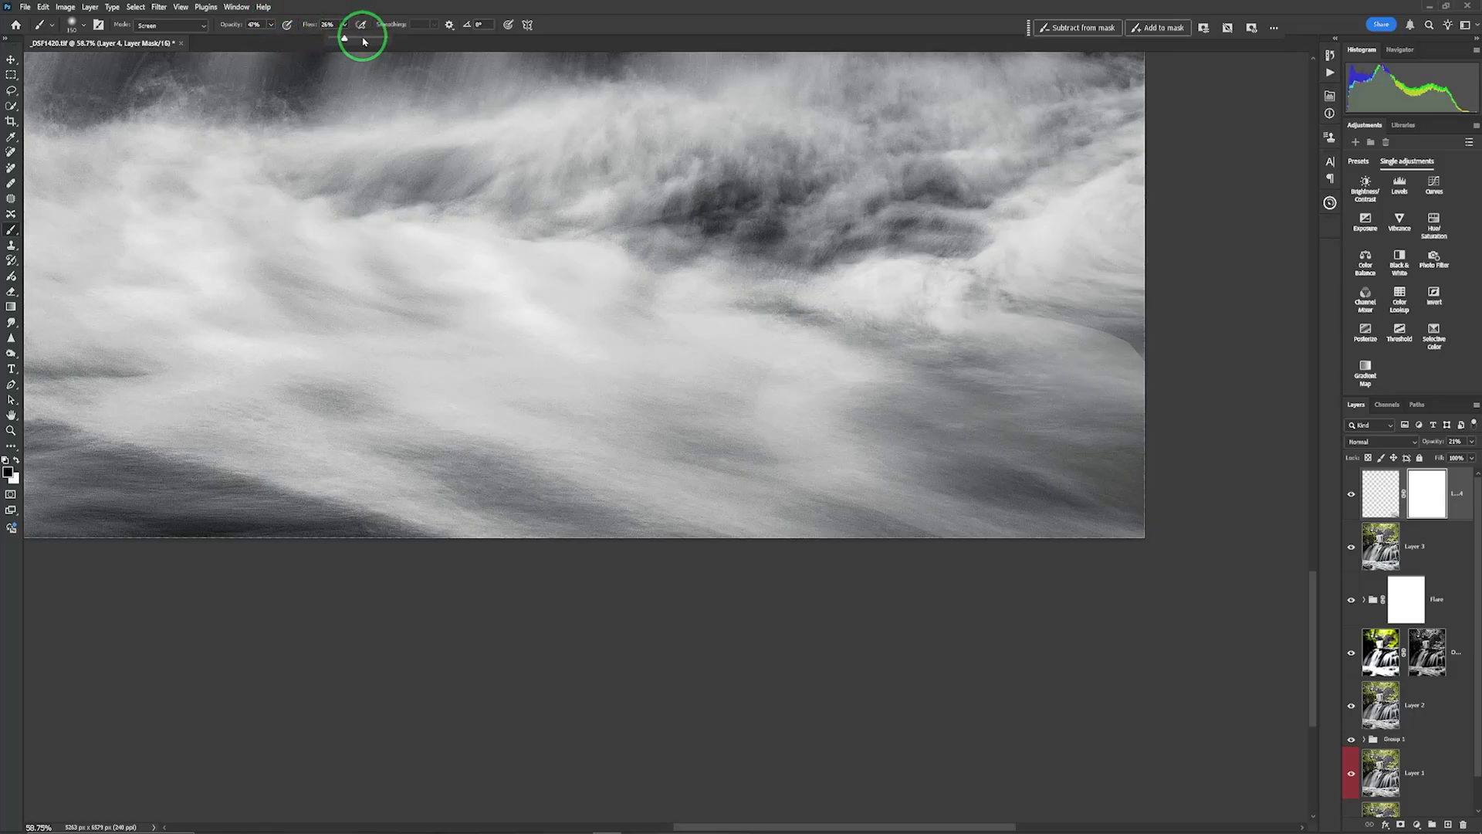
left_click(1121, 337)
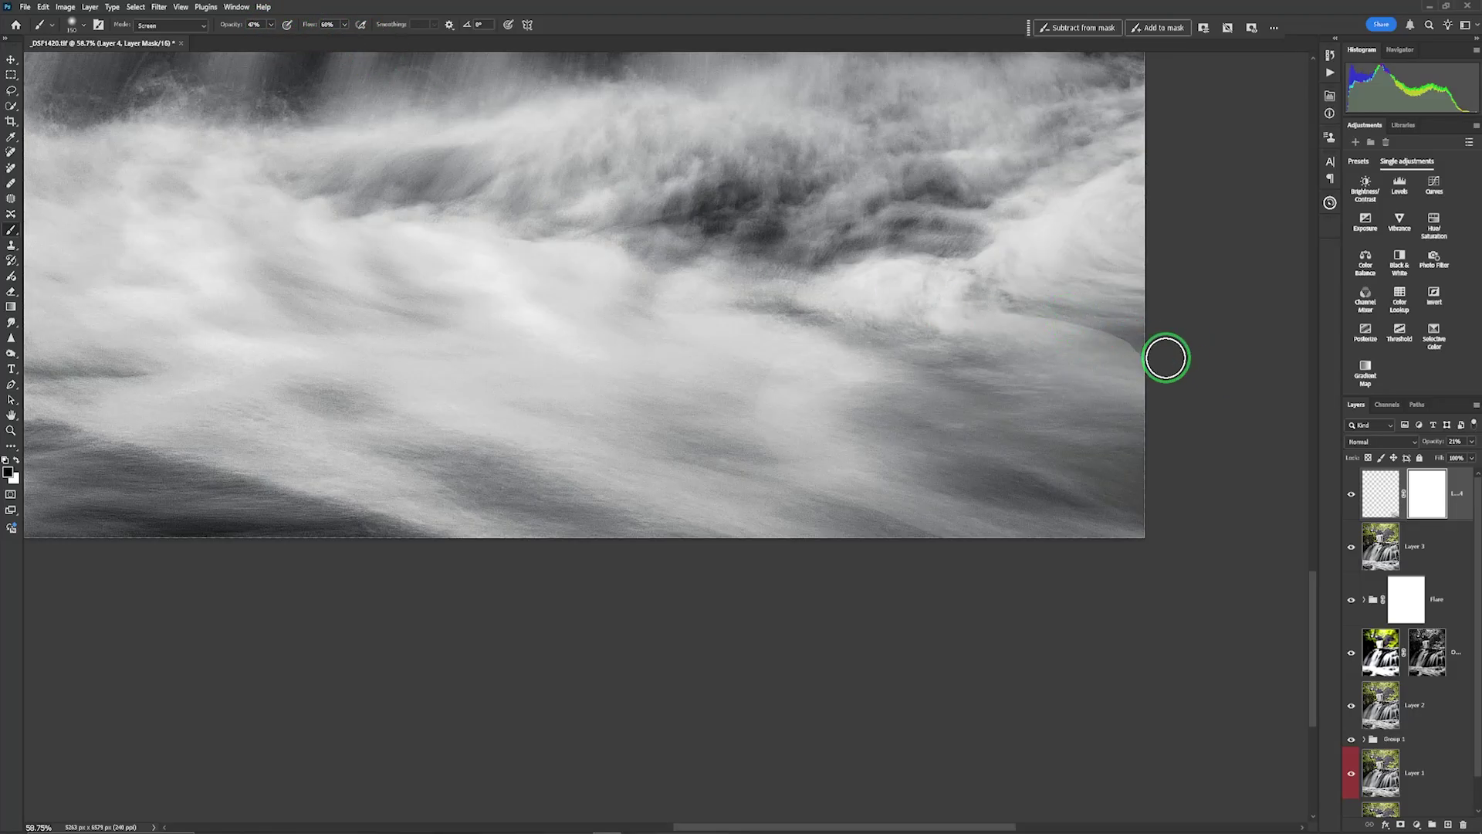
left_click(202, 25)
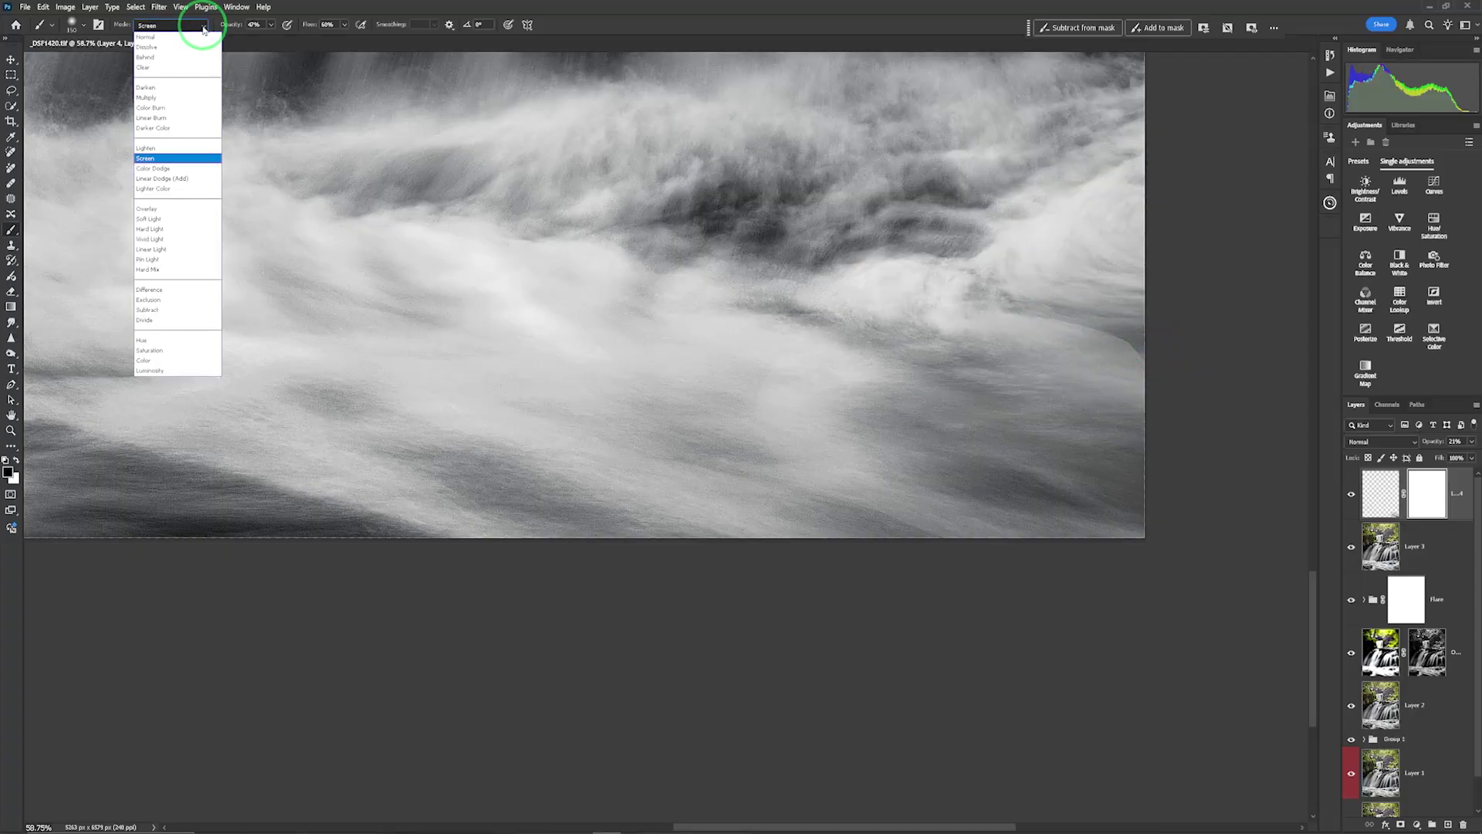
left_click(185, 37)
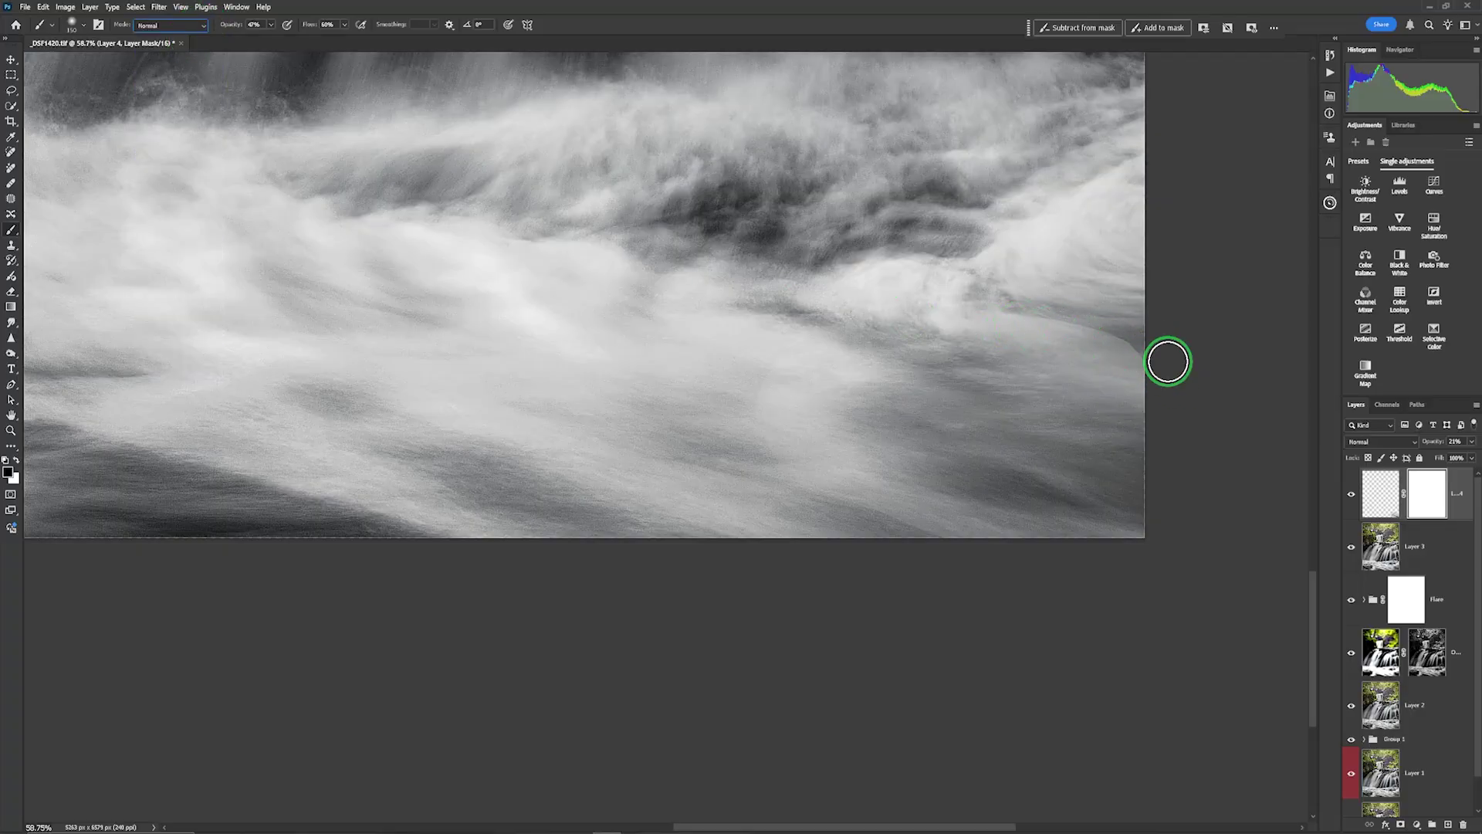
Paint black on the mask to soften the patch's right and lower edges
left_click(1095, 326)
mouse_move(1095, 327)
left_mouse_down()
mouse_move(1007, 300)
mouse_move(1216, 357)
mouse_move(1000, 299)
mouse_move(1220, 354)
mouse_move(990, 299)
mouse_move(1220, 354)
mouse_move(1026, 300)
mouse_move(962, 266)
mouse_move(1109, 334)
mouse_move(1273, 372)
mouse_move(1254, 415)
left_mouse_up()
left_click(777, 472)
left_click_drag(901, 520, 1142, 559)
left_click_drag(912, 530, 1065, 563)
left_click(728, 462)
left_click_drag(885, 524, 967, 517)
left_click(790, 403)
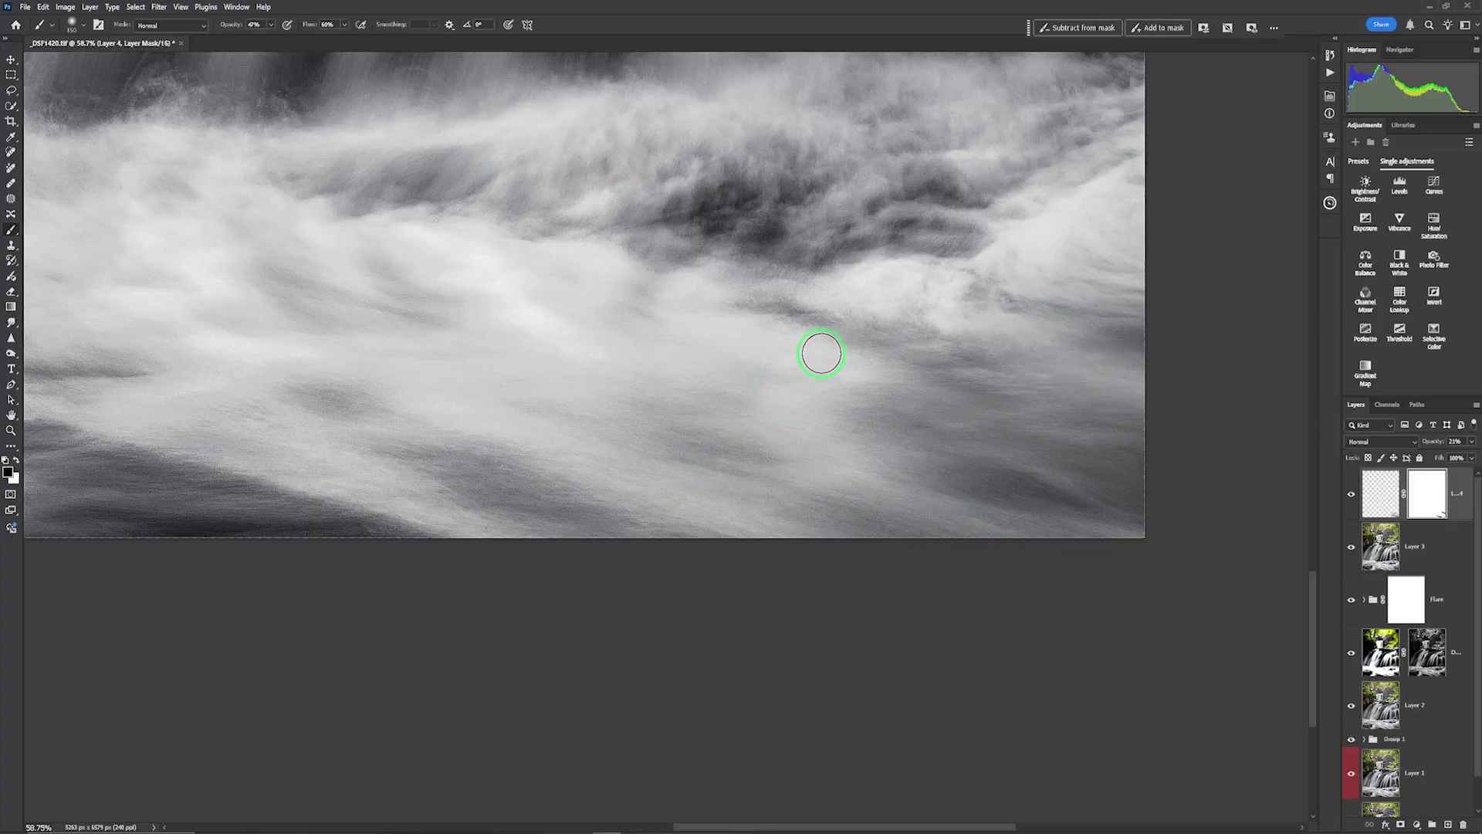
left_click(781, 393)
mouse_move(787, 403)
left_mouse_down()
mouse_move(500, 271)
mouse_move(800, 373)
mouse_move(495, 260)
mouse_move(794, 413)
mouse_move(505, 284)
mouse_move(781, 422)
mouse_move(501, 340)
mouse_move(803, 451)
mouse_move(662, 419)
mouse_move(535, 365)
mouse_move(794, 353)
mouse_move(803, 377)
mouse_move(504, 292)
mouse_move(807, 322)
mouse_move(848, 353)
mouse_move(803, 296)
left_mouse_up()
Soften the patch's upper and lower edges on the mask, then fit the image on screen
left_click_drag(700, 273, 710, 247)
left_click_drag(957, 292, 993, 321)
left_click_drag(682, 194, 653, 182)
left_click(849, 493)
left_click(810, 496)
left_click_drag(619, 479, 701, 489)
key("ctrl+0")
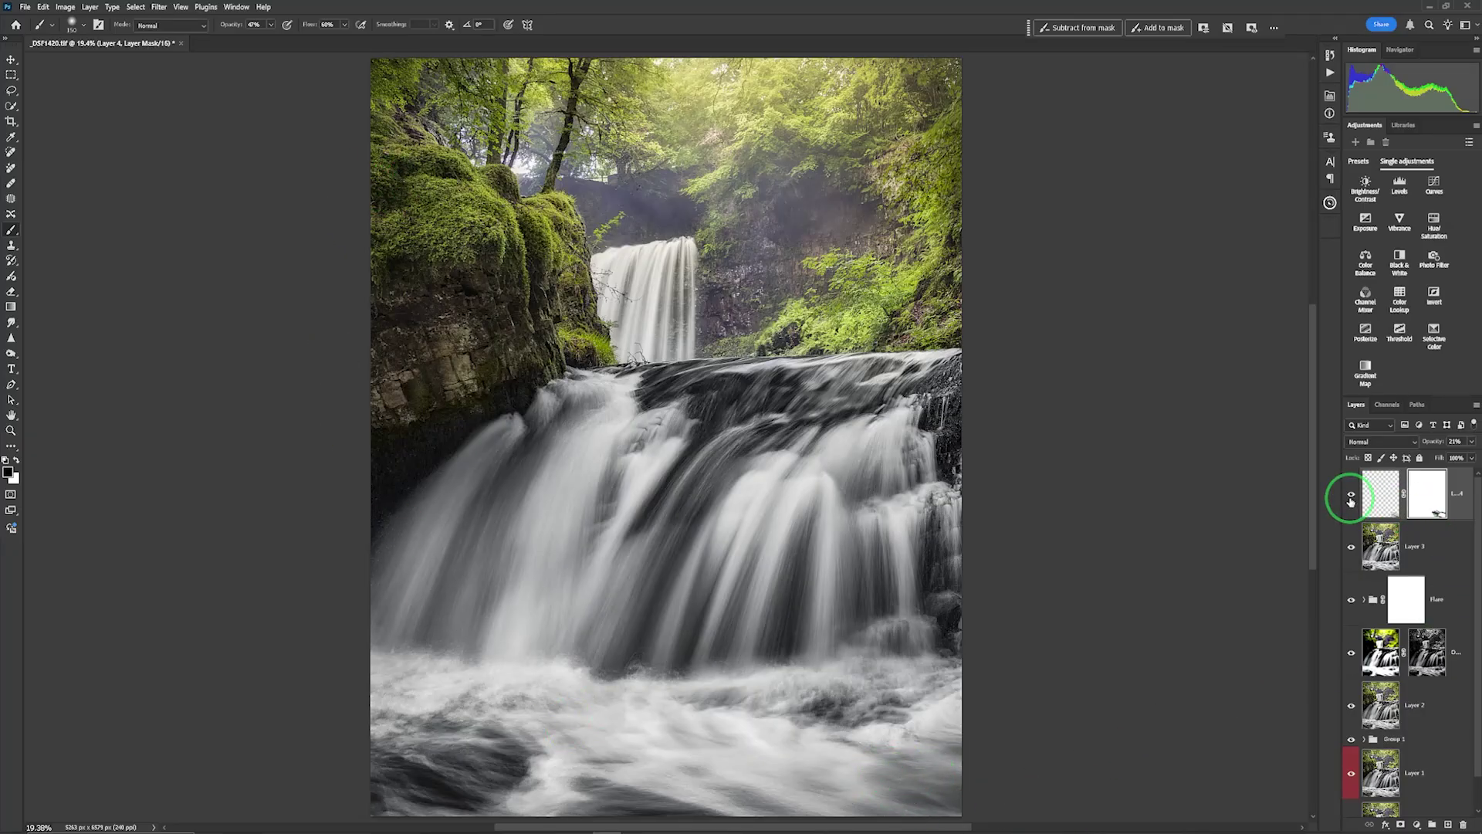
left_click(1350, 501)
left_click(1349, 502)
left_click(1350, 502)
left_click(1350, 501)
left_click(1350, 501)
left_click(1350, 502)
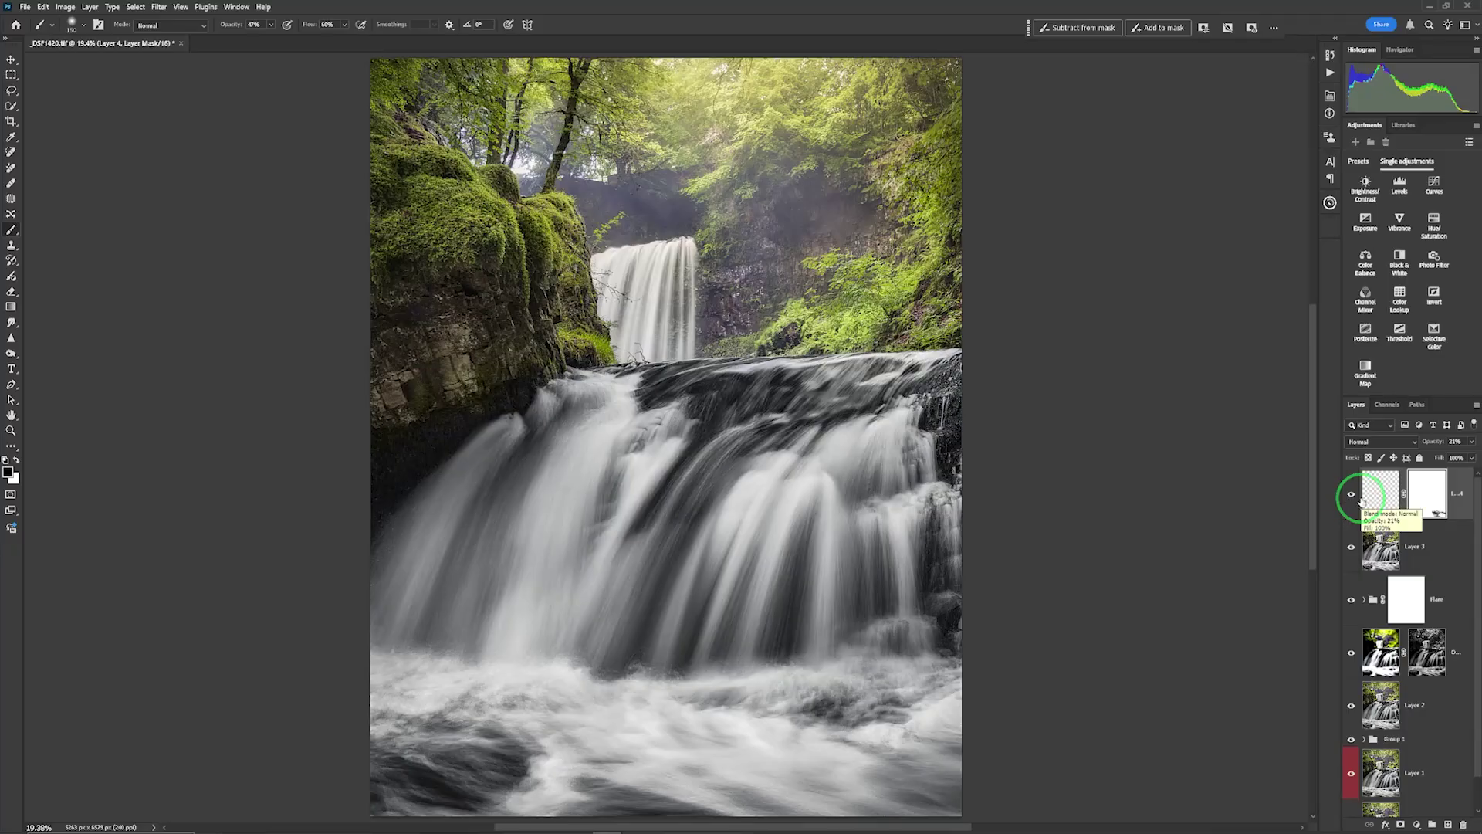
left_click(1365, 498)
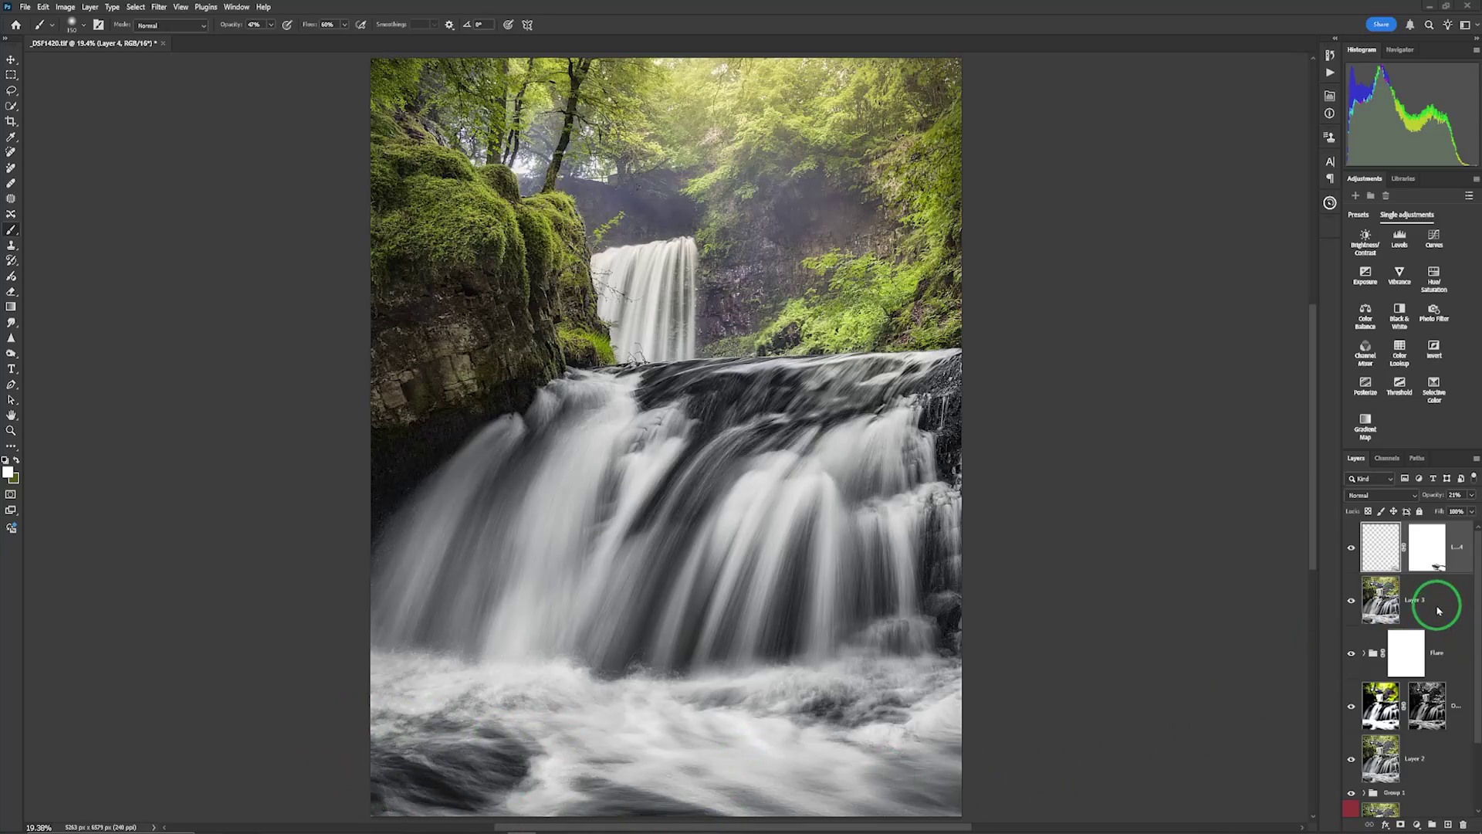
Add masked patch layers 5 and 6 and resize the patch over the bottom-left pool
scroll(1267, 519, "up", 4)
key("ctrl+shift+alt+n")
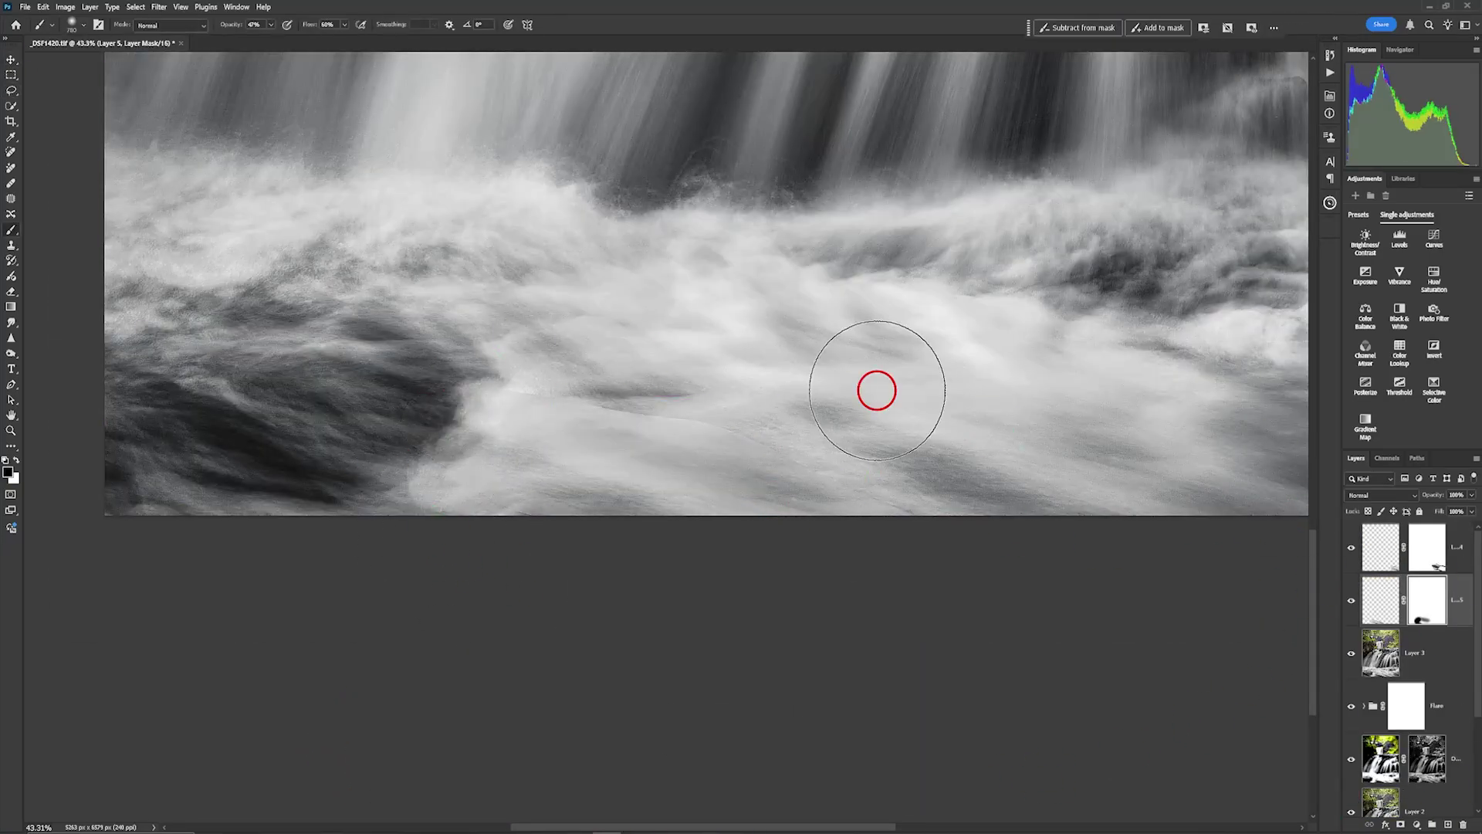
key("ctrl+z")
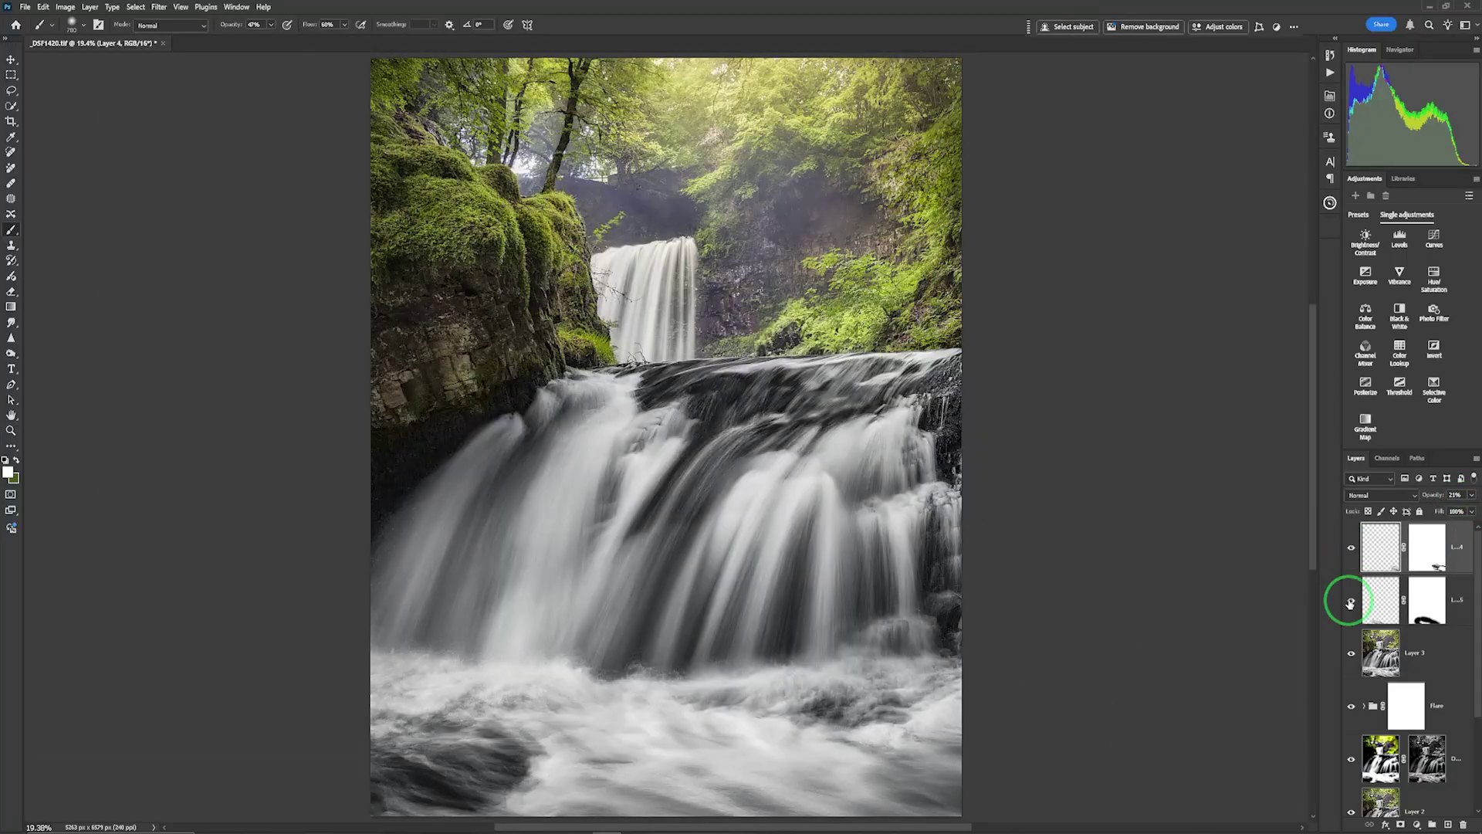
key("ctrl+j")
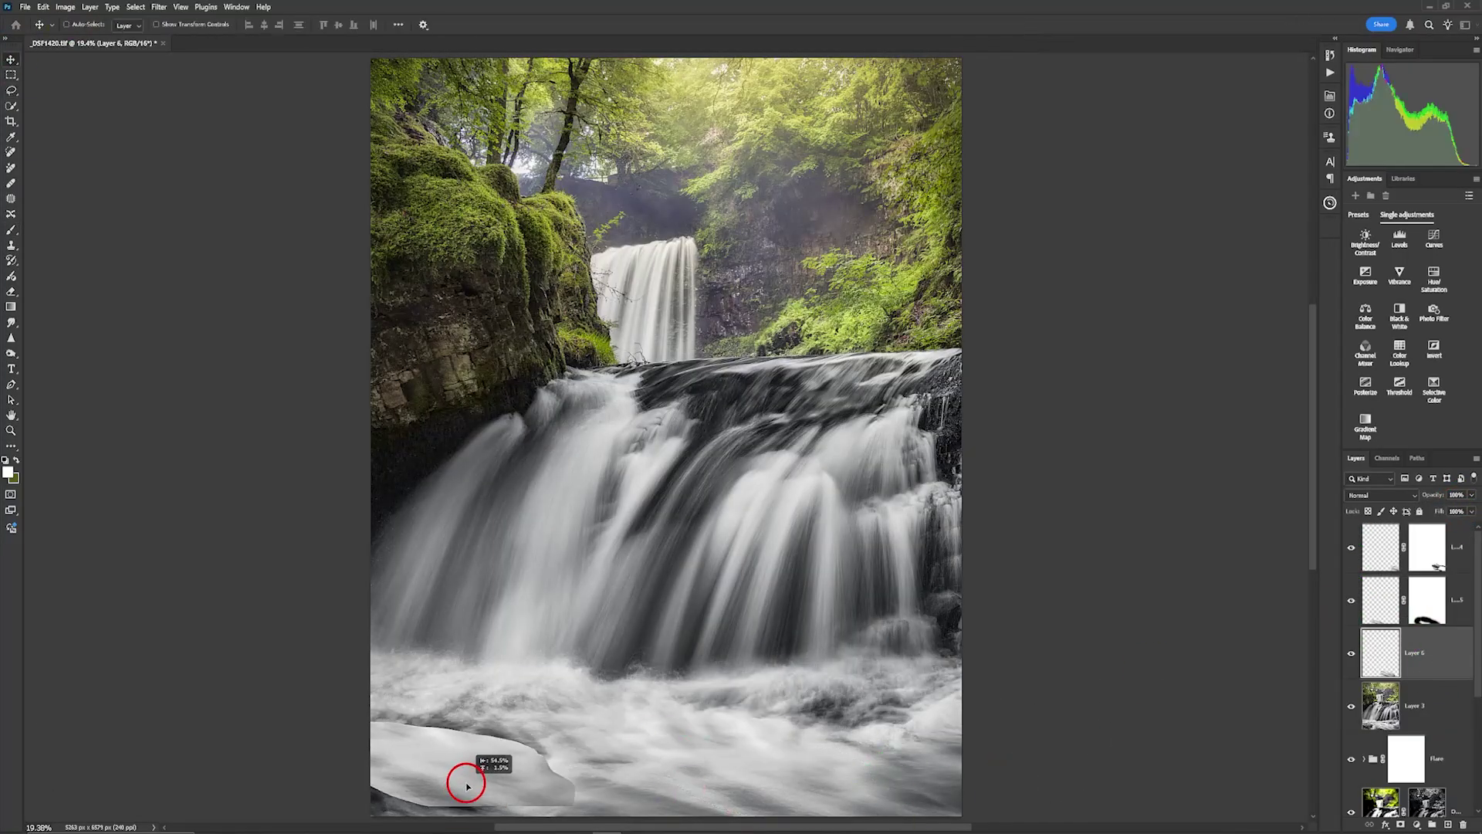
scroll(463, 767, "down", 3)
key("ctrl+t")
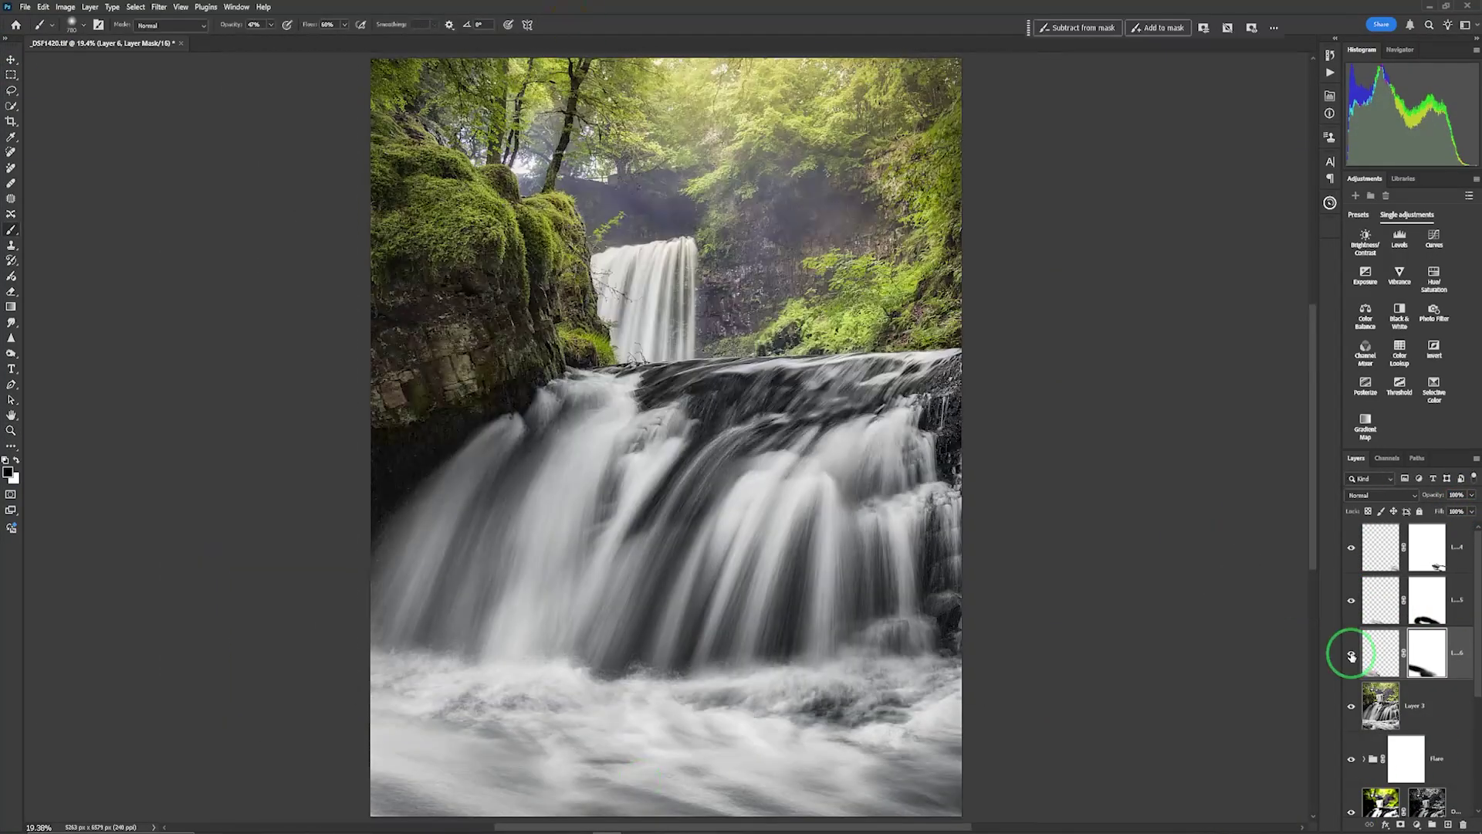